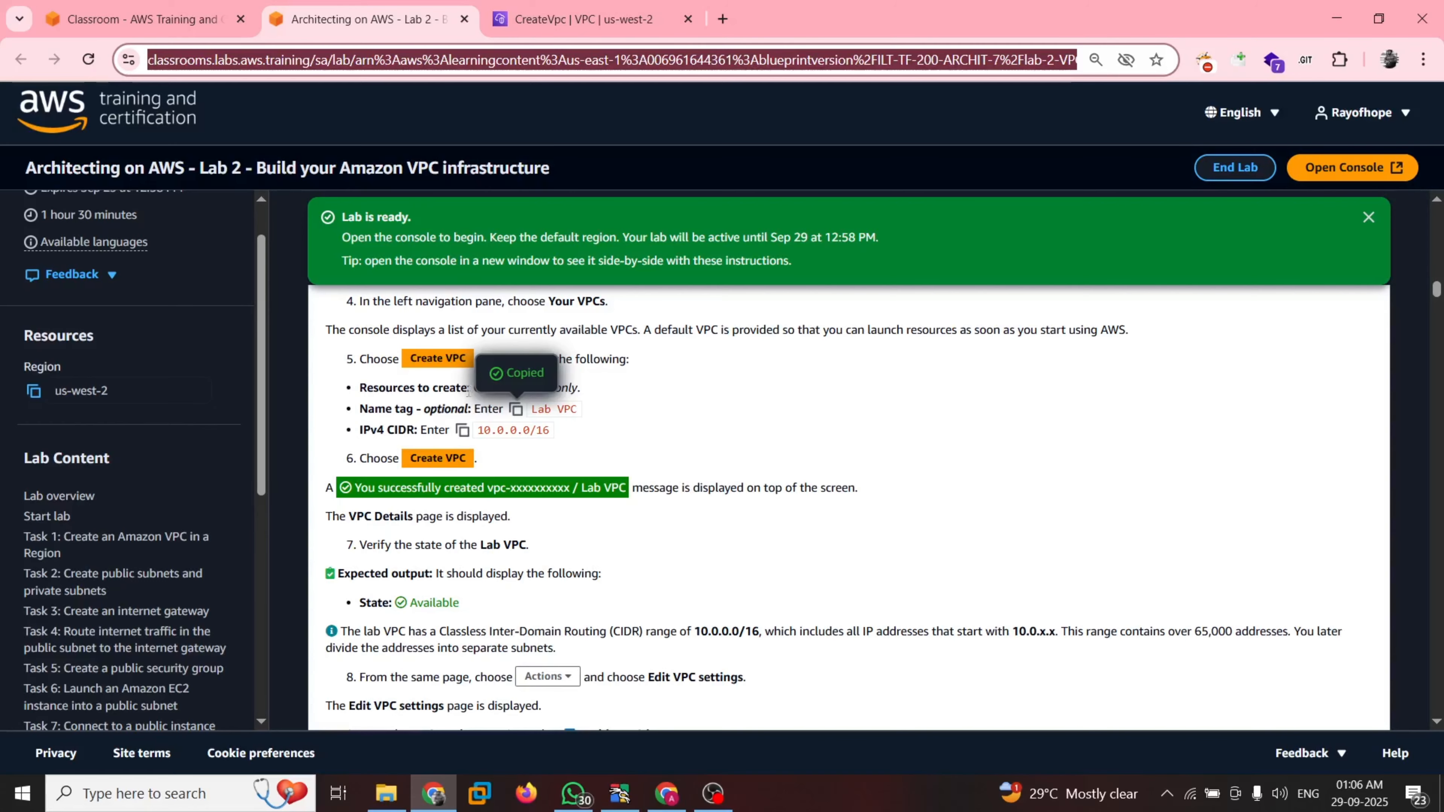
Create the VPC named Lab VPC with IPv4 CIDR 10.0.0.0/16, no IPv6 CIDR block and default tenancy.
left_click(462, 430)
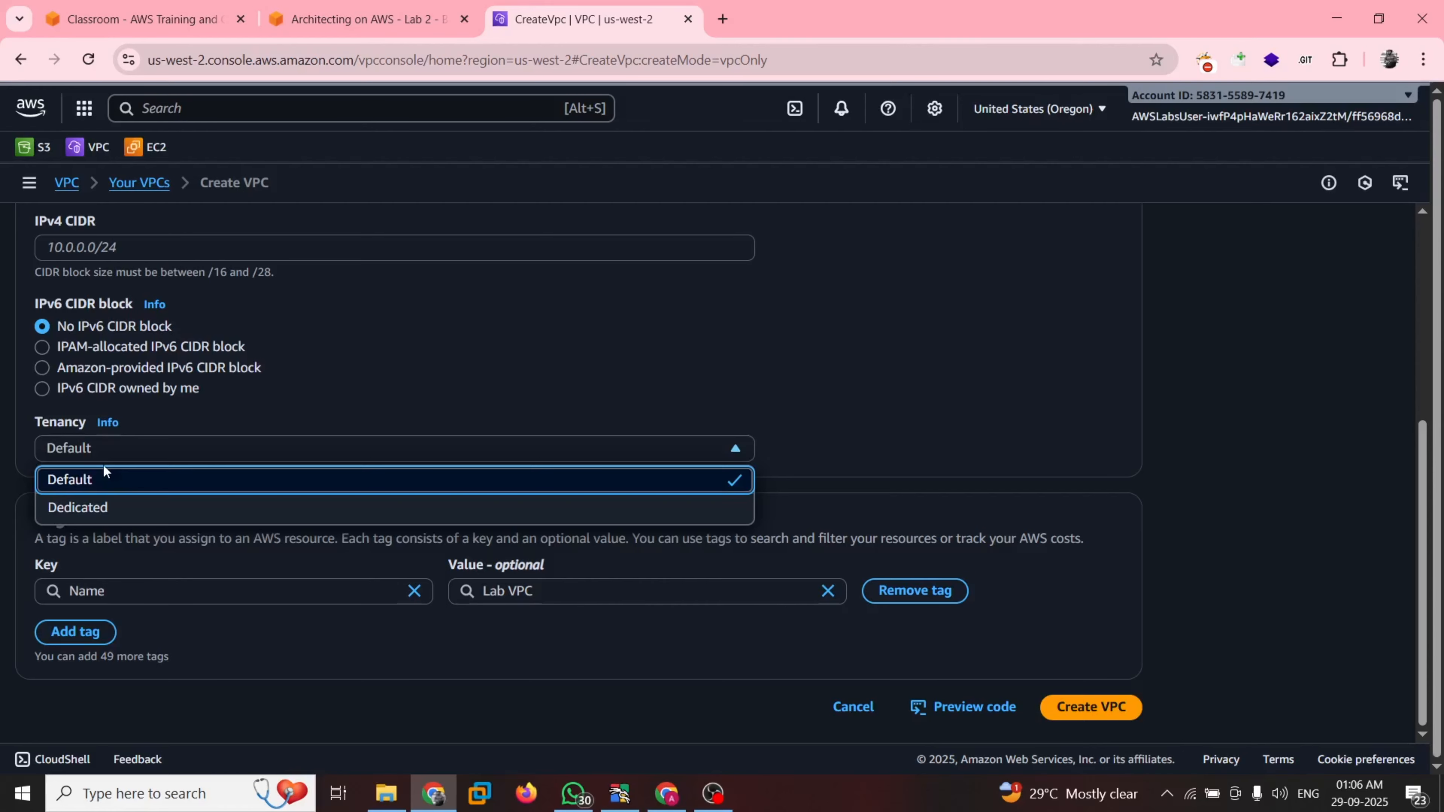
key("ctrl+shift+Tab")
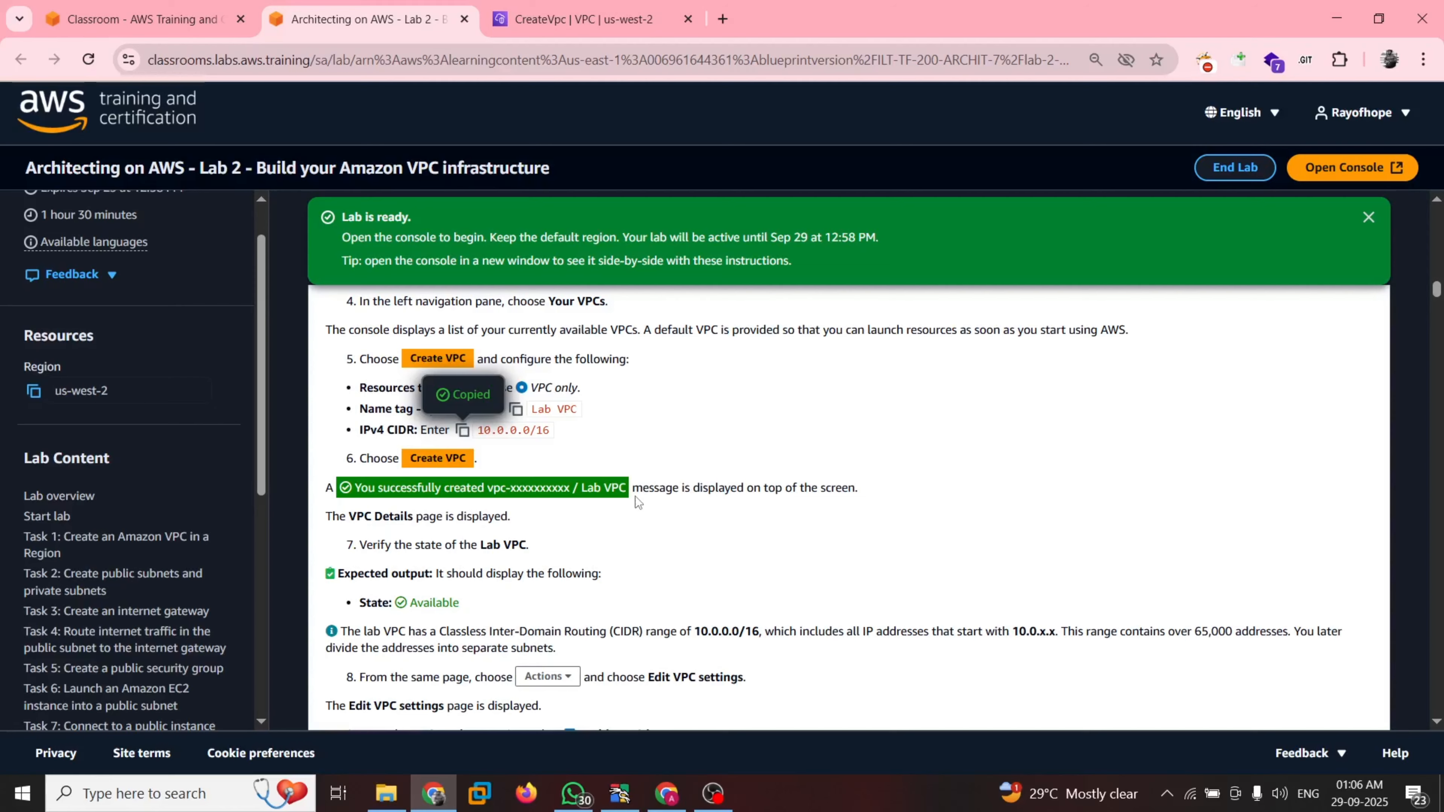
key("ctrl+Tab")
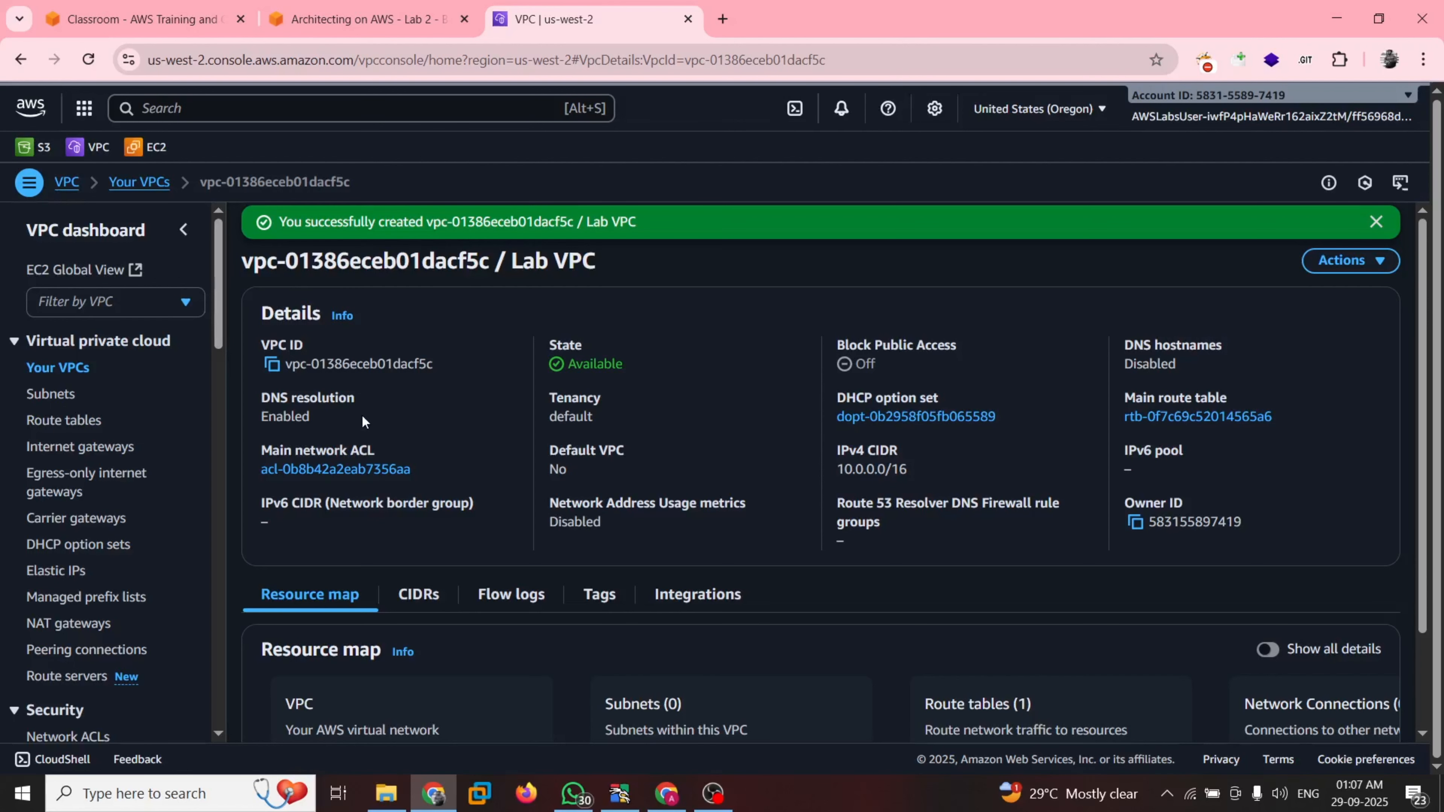
Review the details of Lab VPC and enable DNS hostnames in its VPC settings.
scroll(362, 421, "down", 1)
left_click_drag(546, 371, 641, 372)
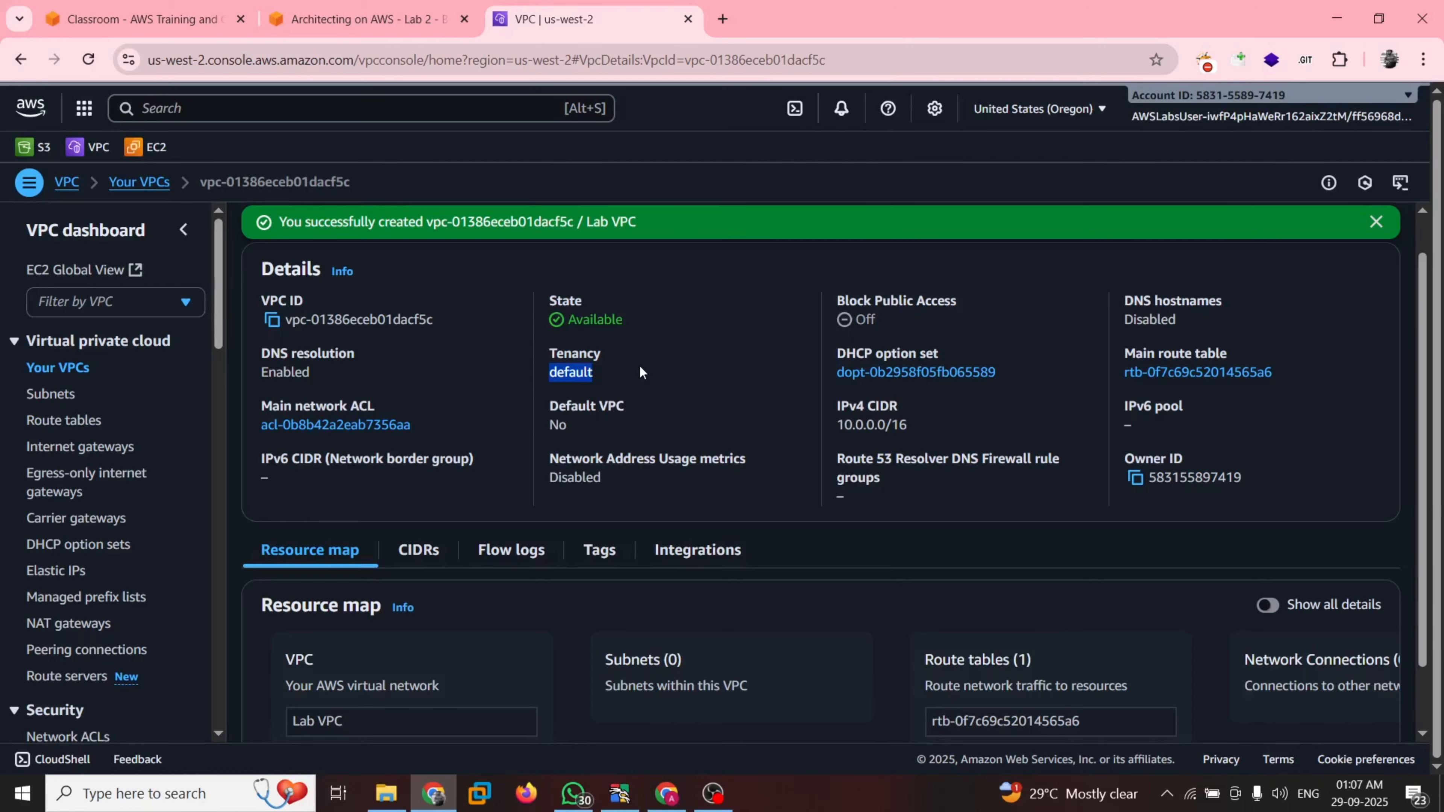
left_click(39, 610)
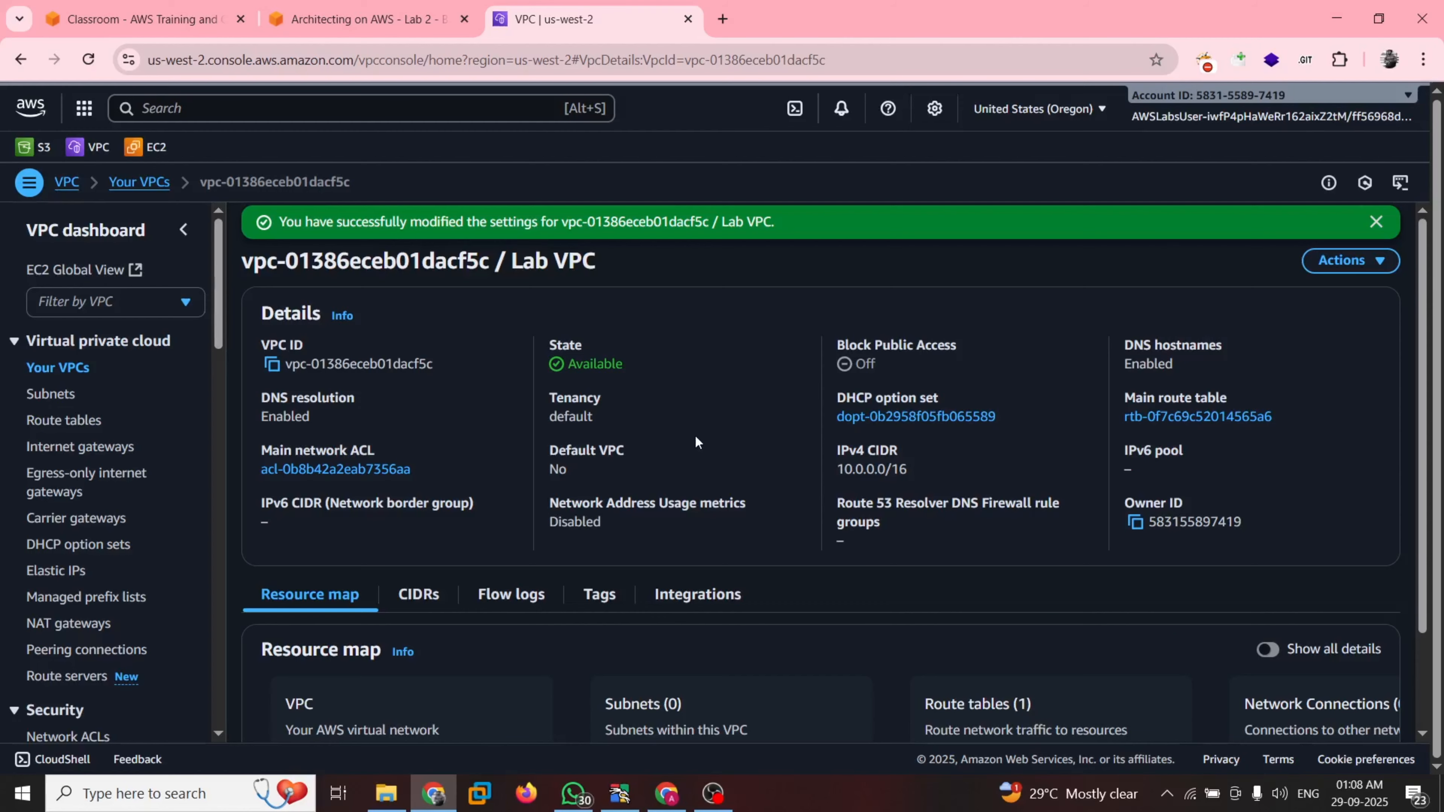
Create a subnet named Public Subnet in Lab VPC, in Availability Zone us-west-2a with IPv4 CIDR block 10.0.0.0/24.
scroll(696, 440, "down", 2)
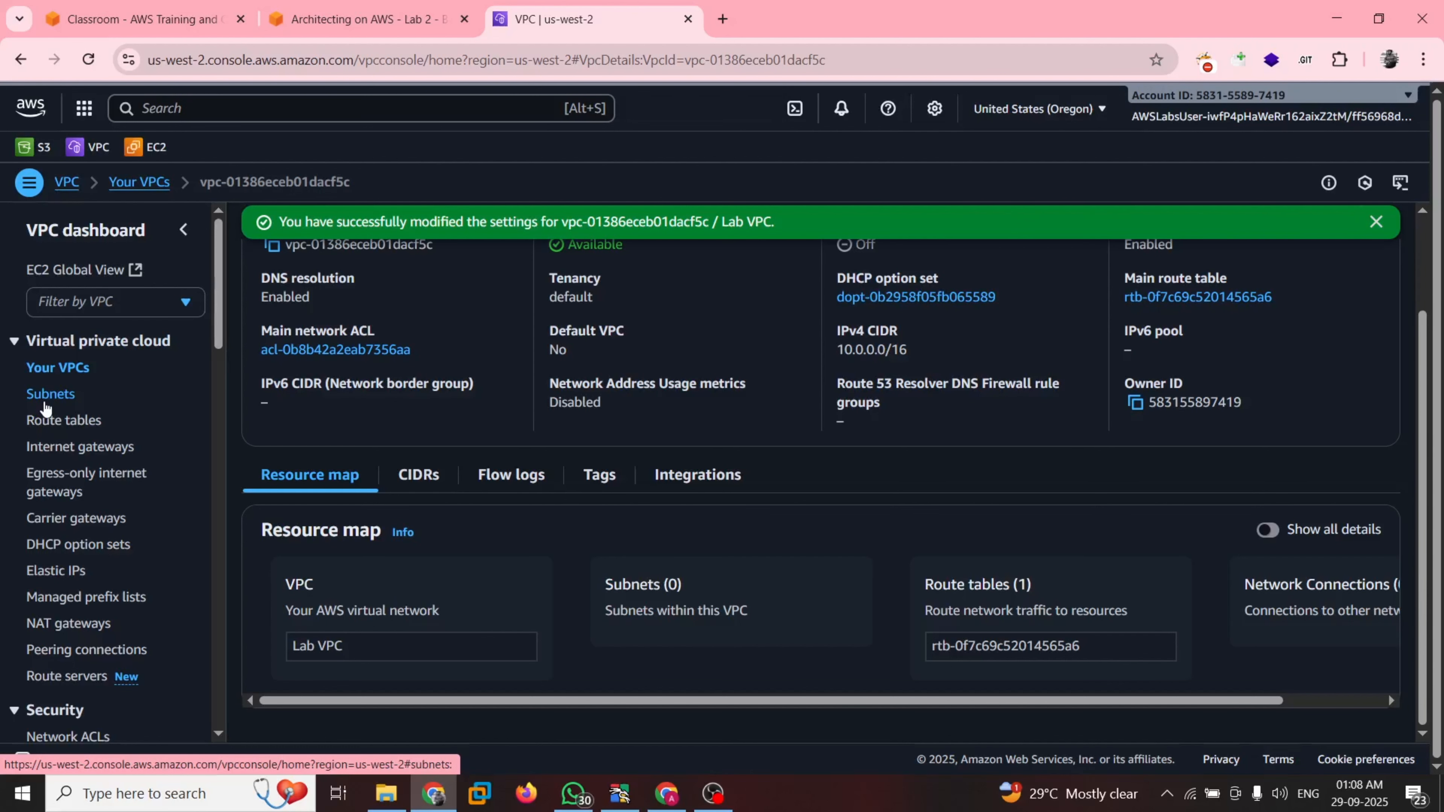
left_click(151, 342)
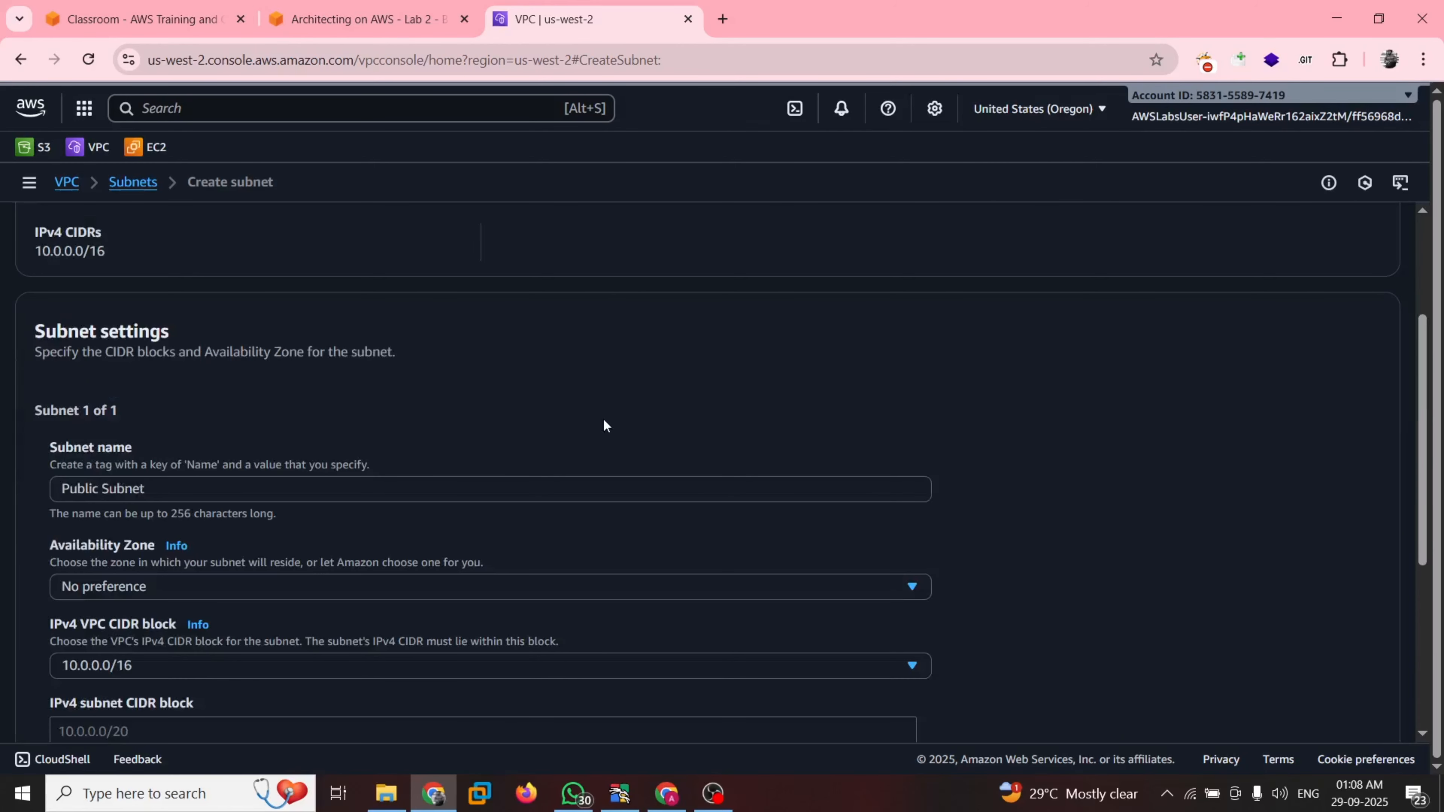
left_click(341, 586)
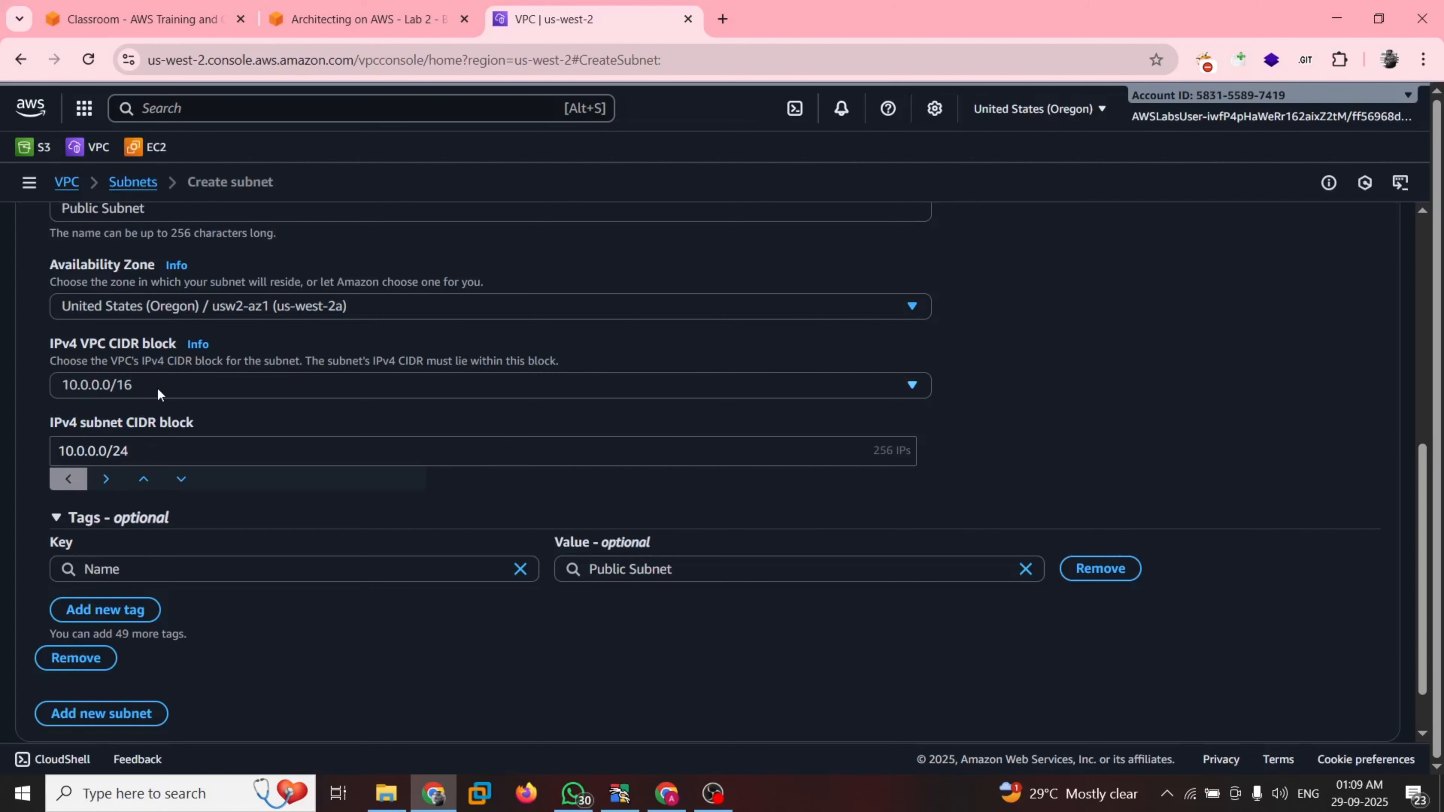
key("ctrl+shift+Tab")
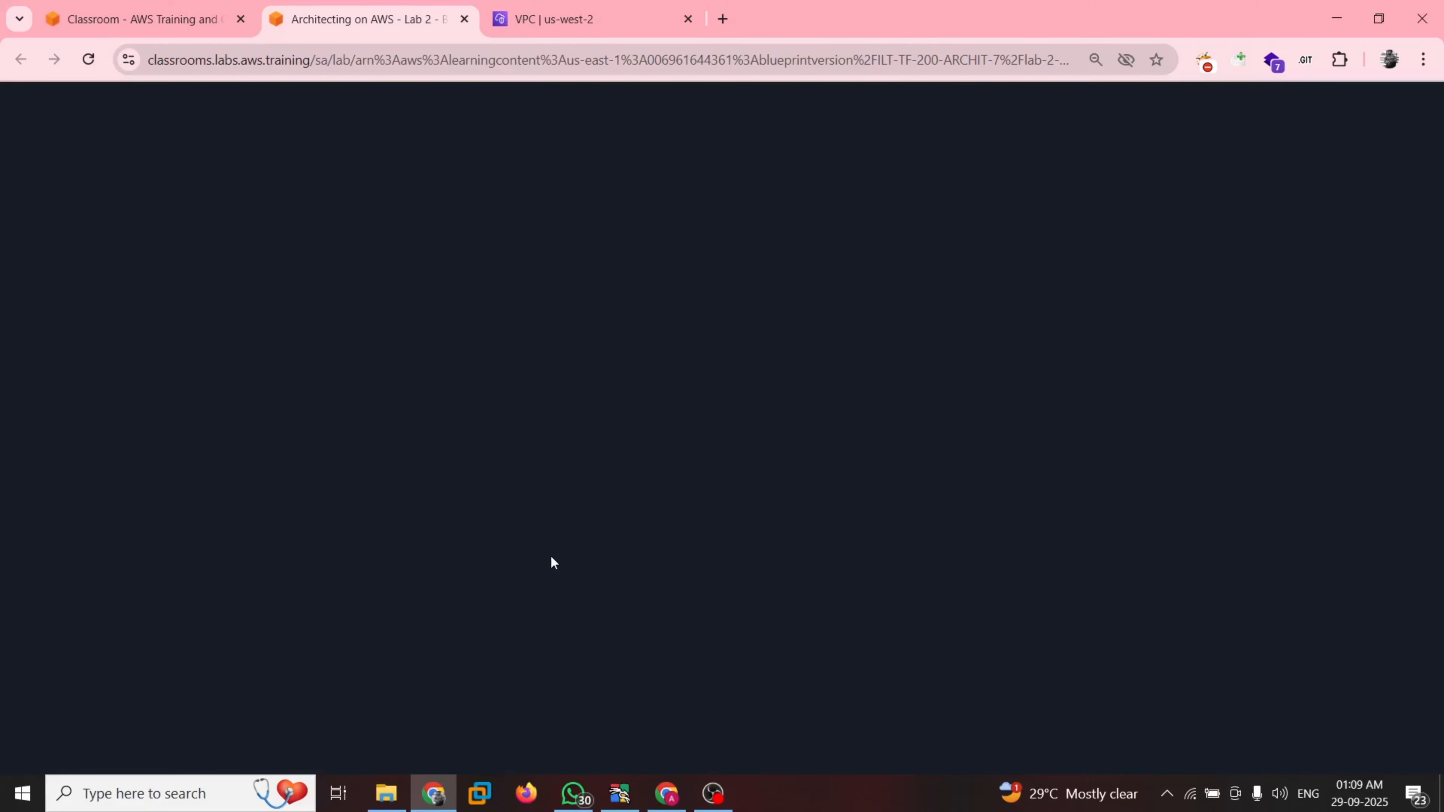
key("ctrl+Tab")
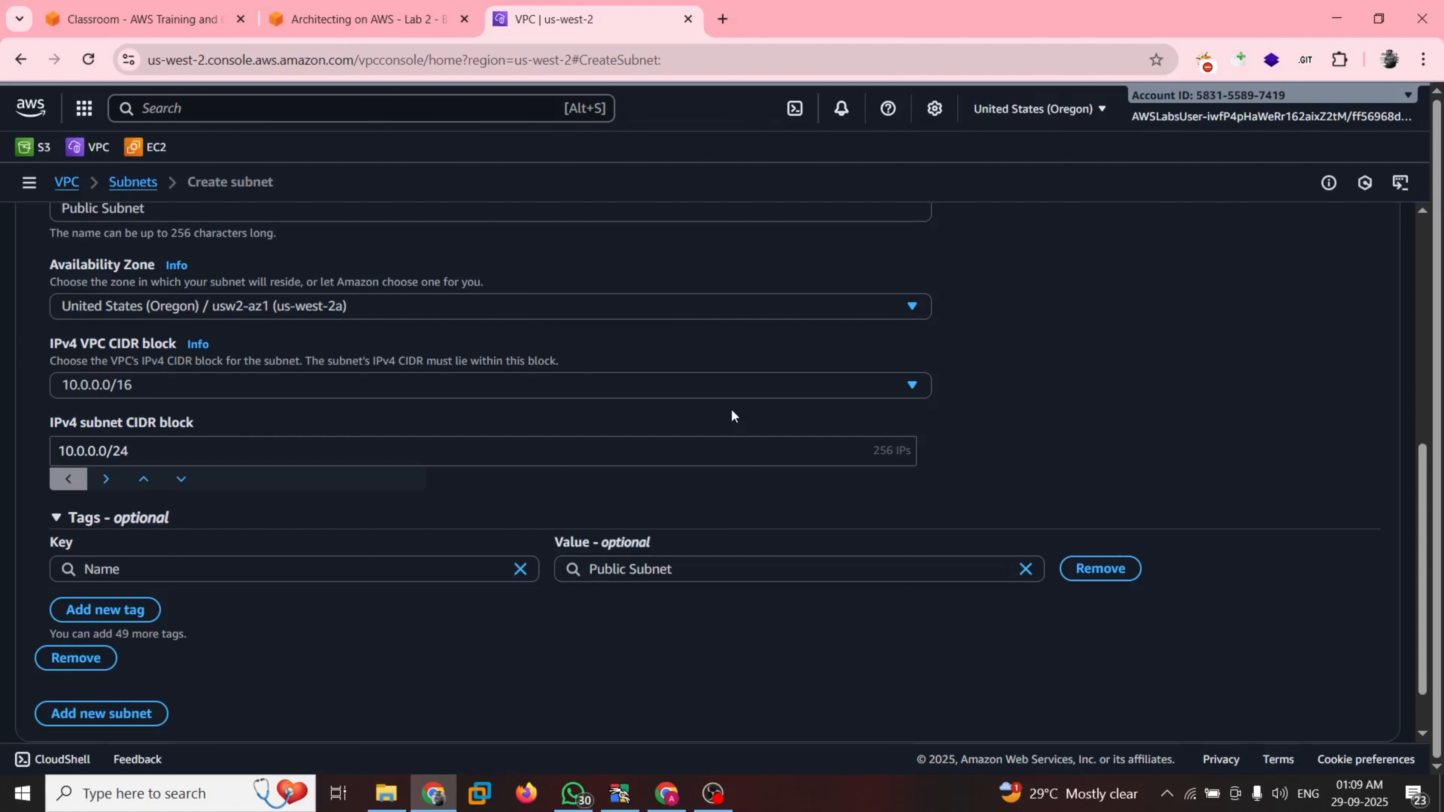
key("Return")
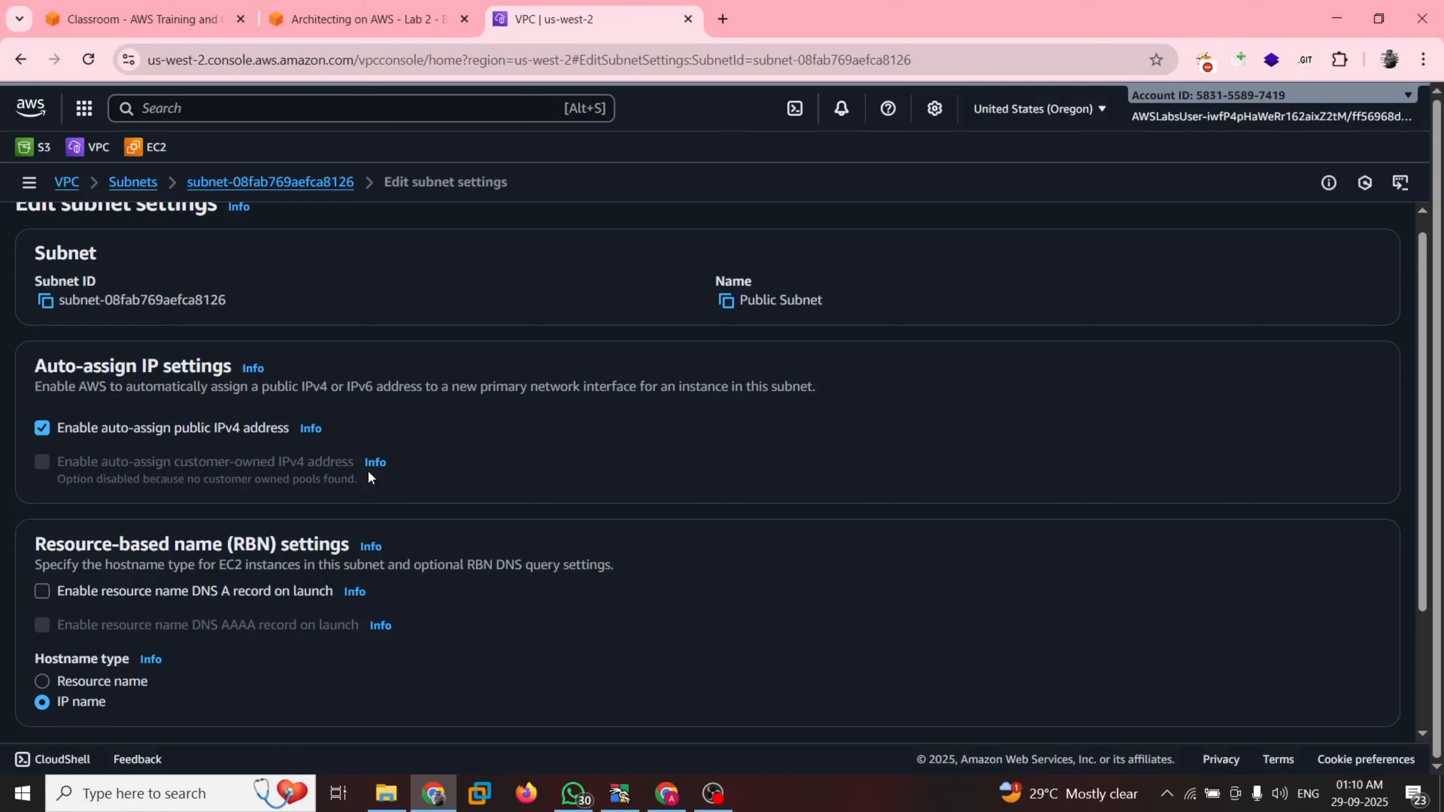
Save the Public Subnet settings with auto-assign public IPv4 address enabled.
scroll(854, 588, "down", 3)
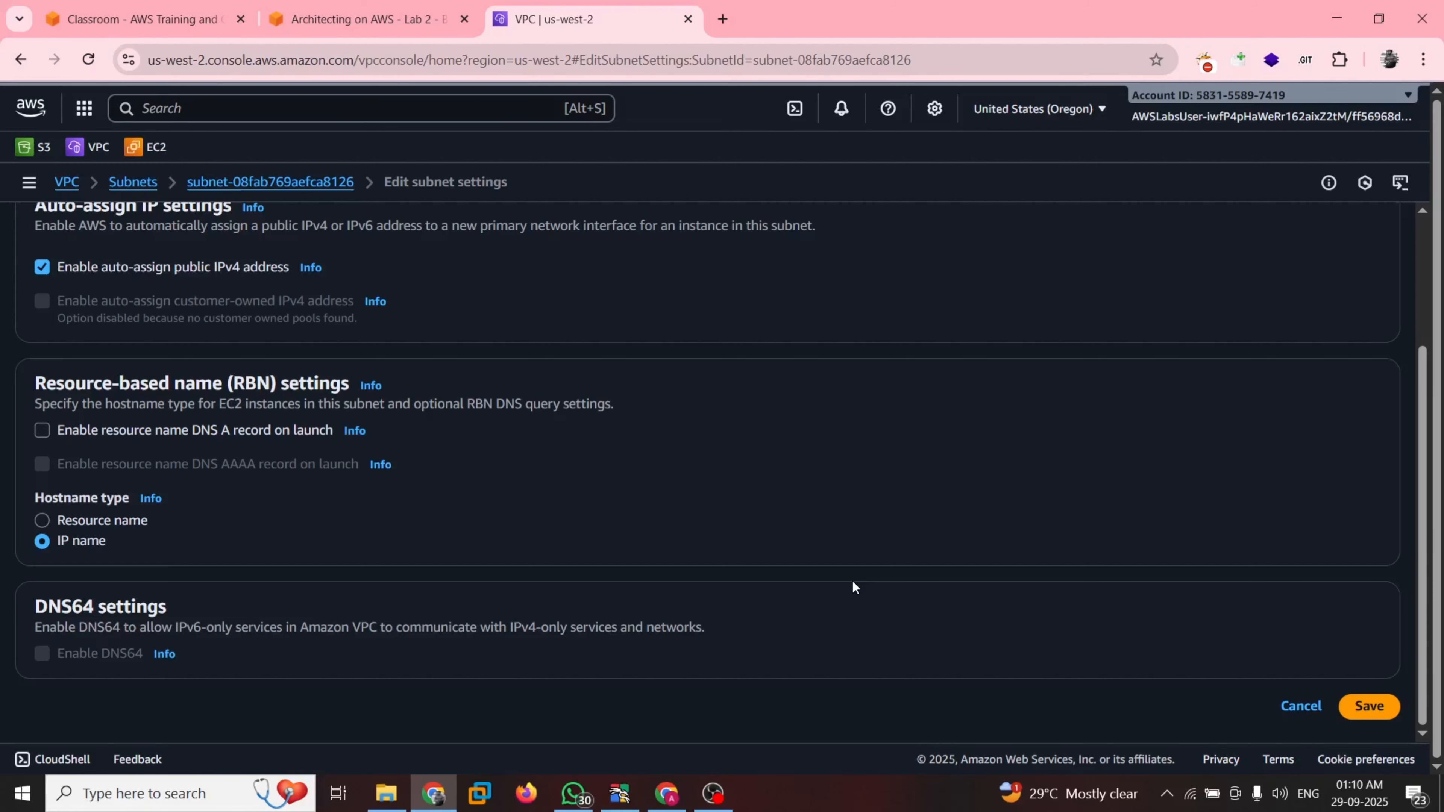
left_click(1386, 708)
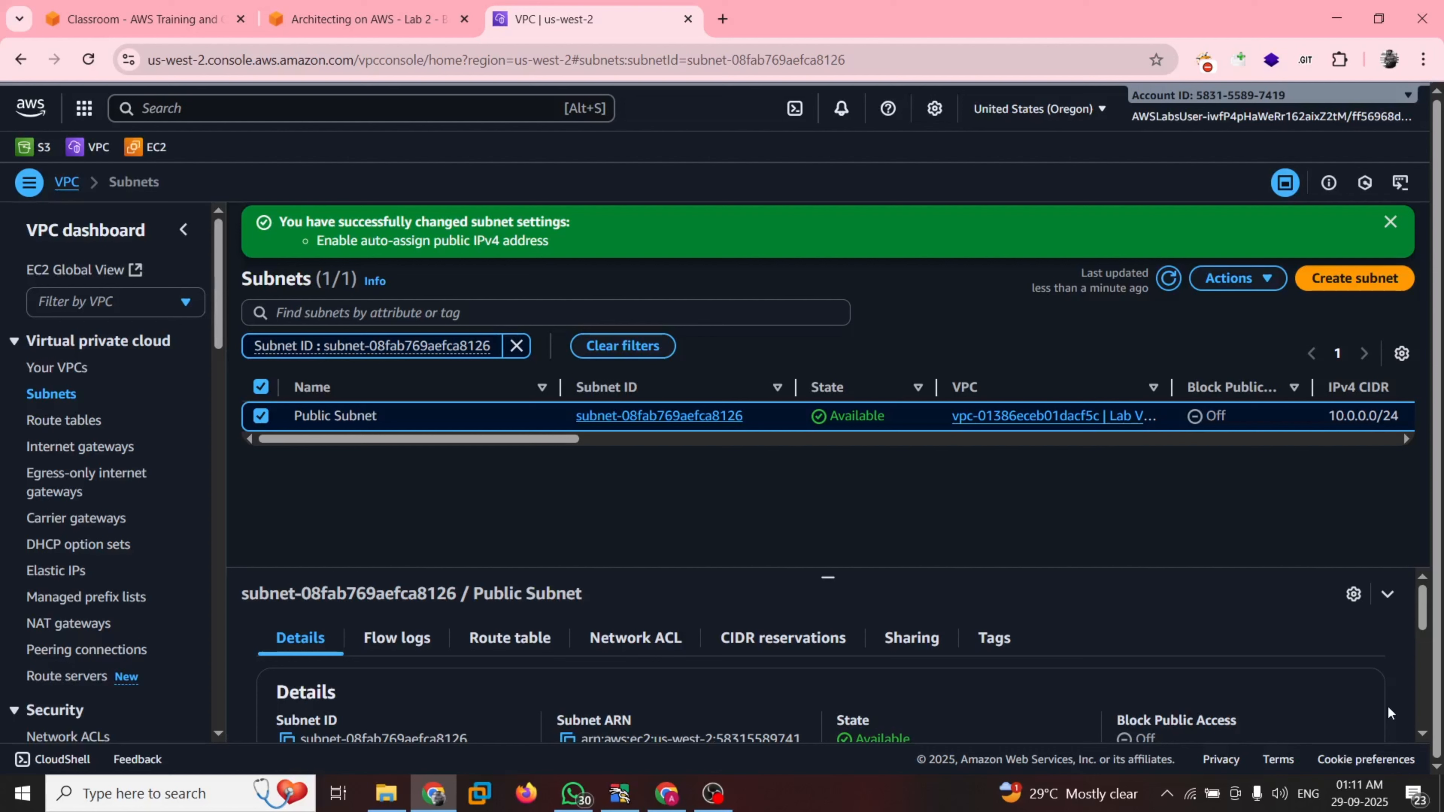
Create a subnet named Private Subnet in Lab VPC, in Availability Zone us-west-2a with IPv4 CIDR block 10.0.2.0/23.
key("ctrl+shift+Tab")
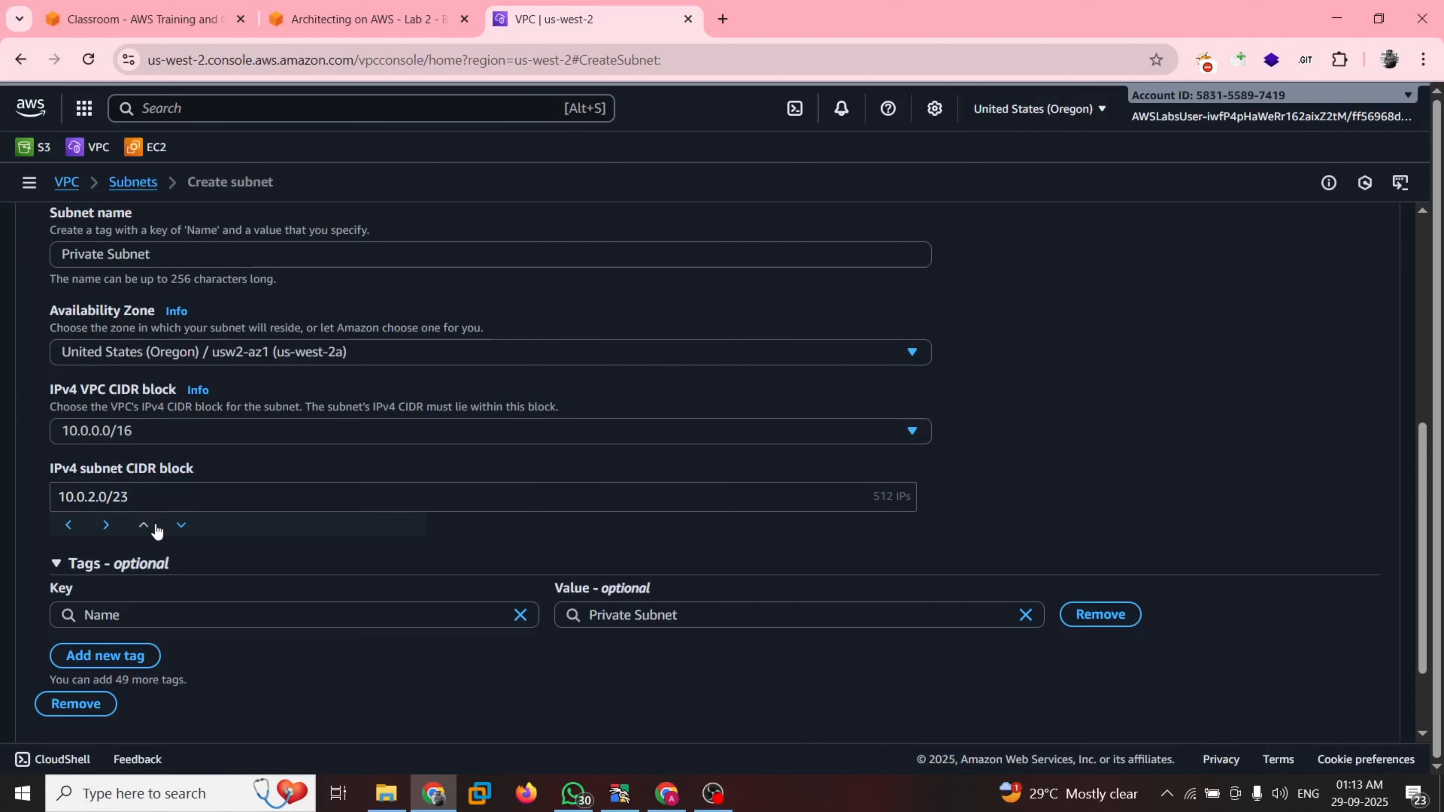
scroll(945, 475, "down", 2)
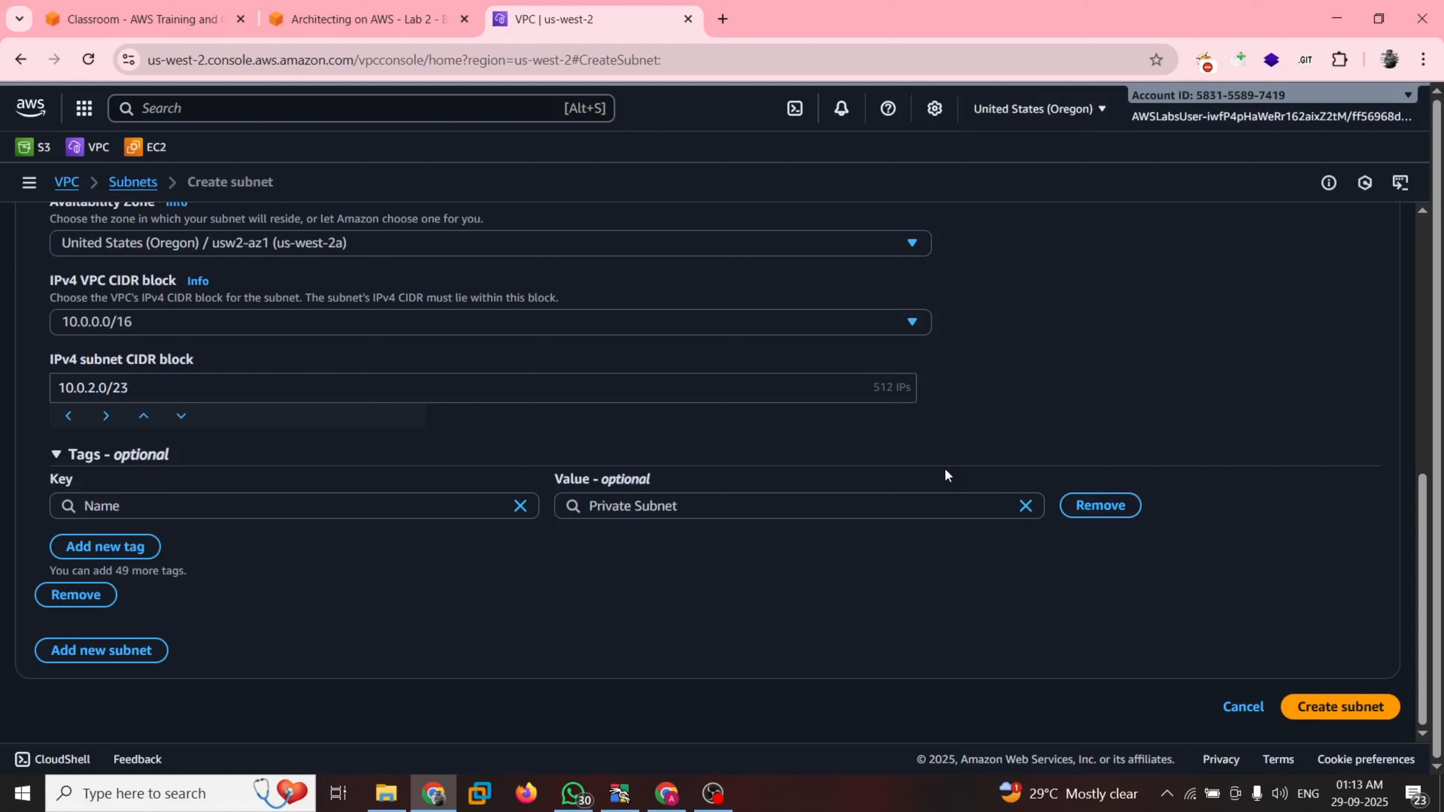
left_click(138, 389)
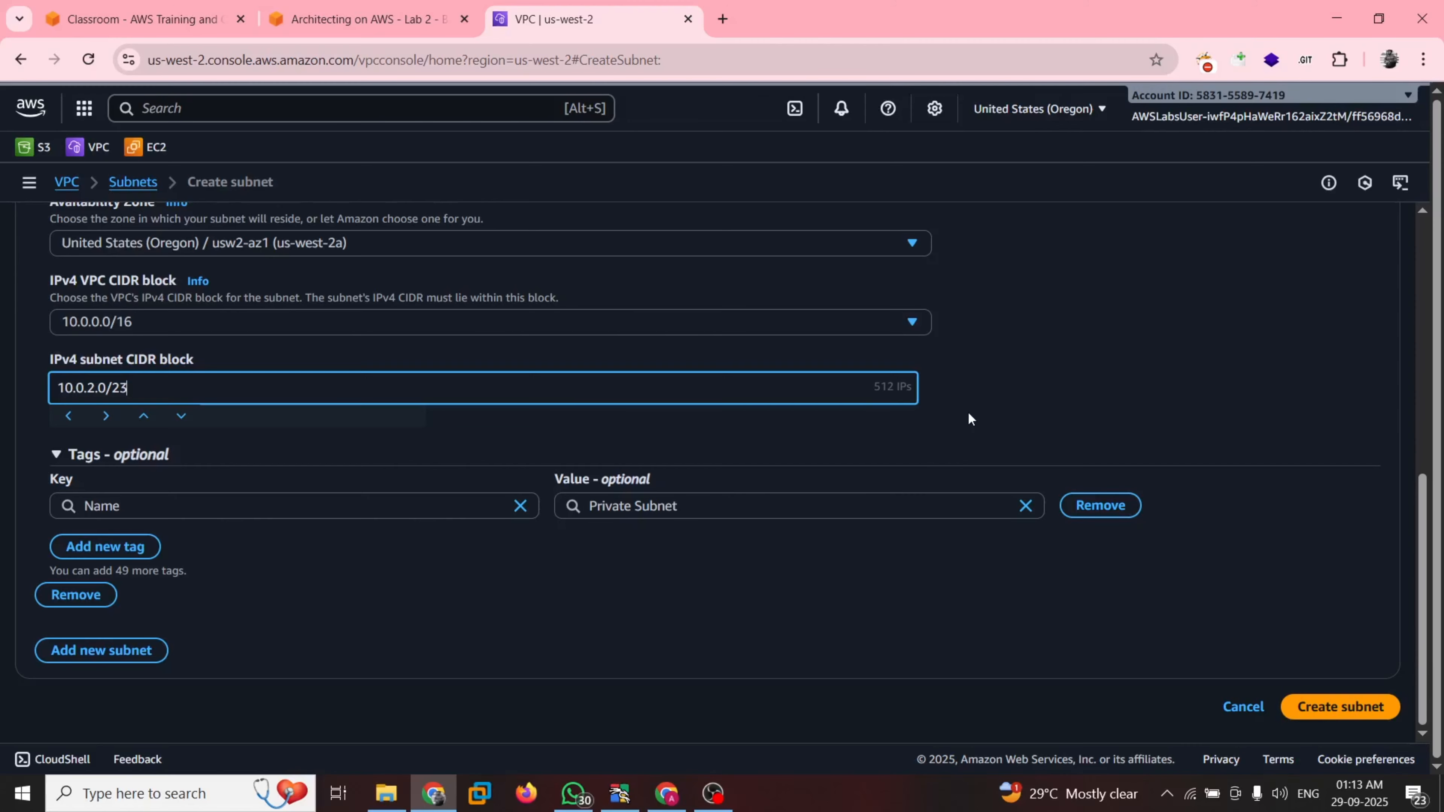
left_click(896, 404)
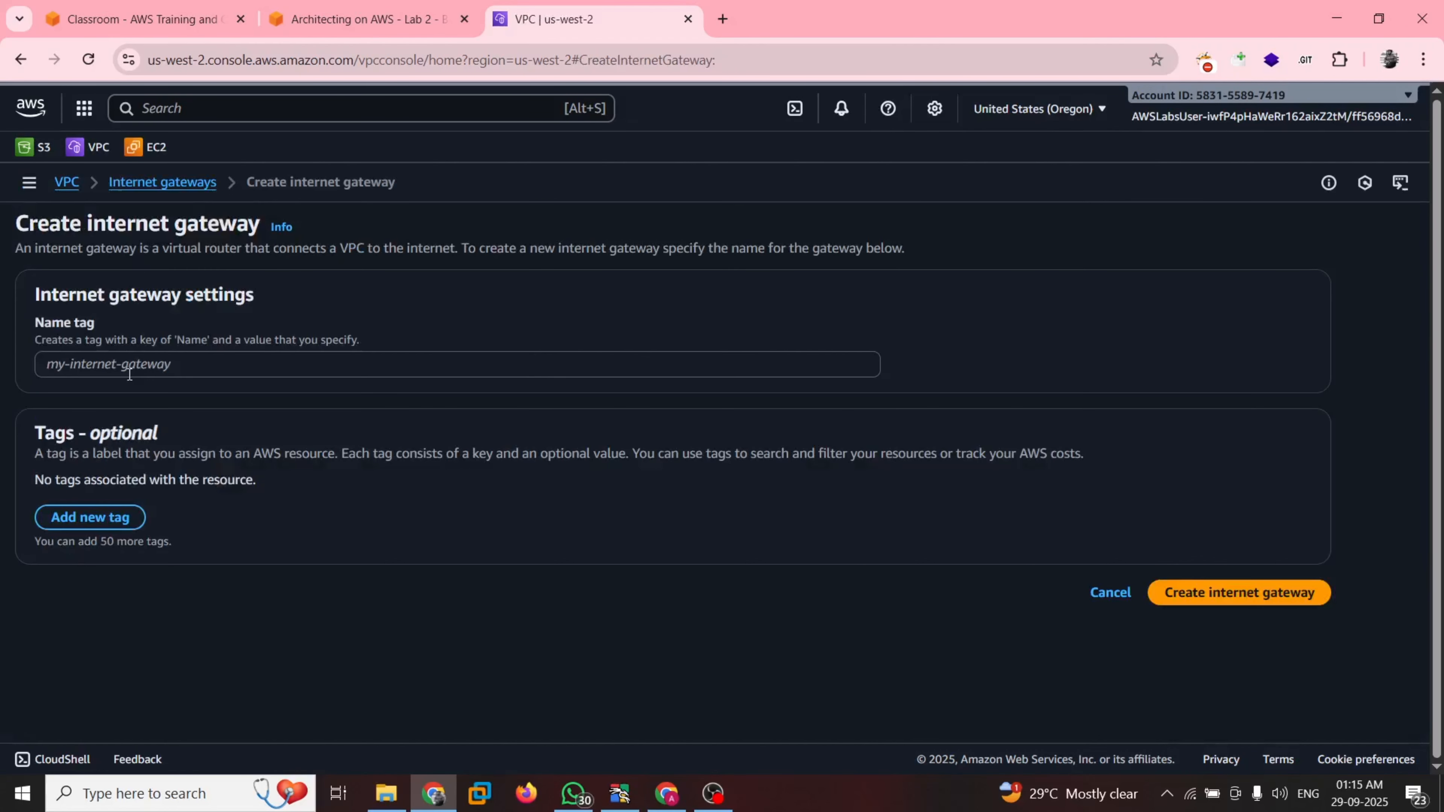
Create an internet gateway with the name tag Lab IGW.
left_click(129, 374)
type("Lab IGW")
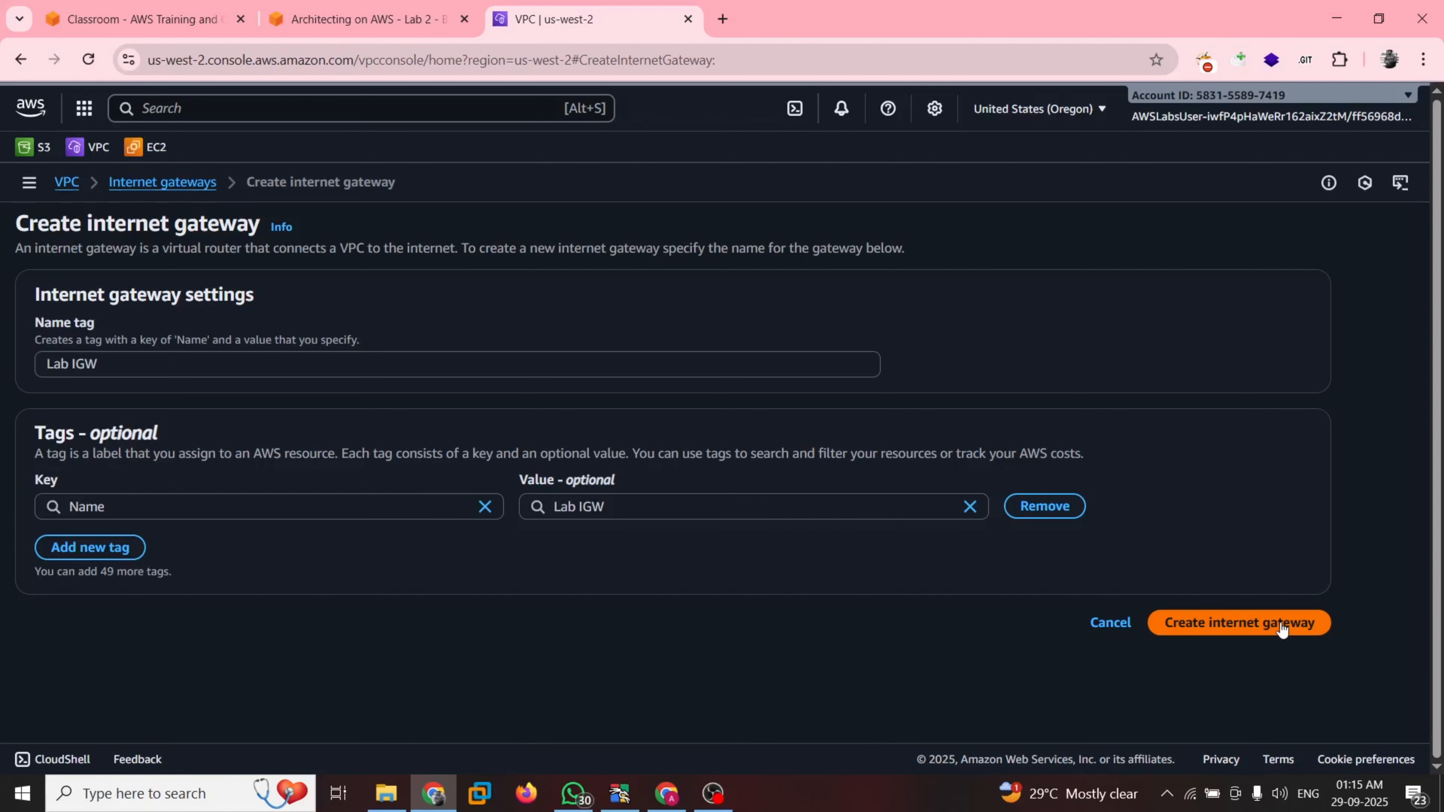
left_click(1279, 623)
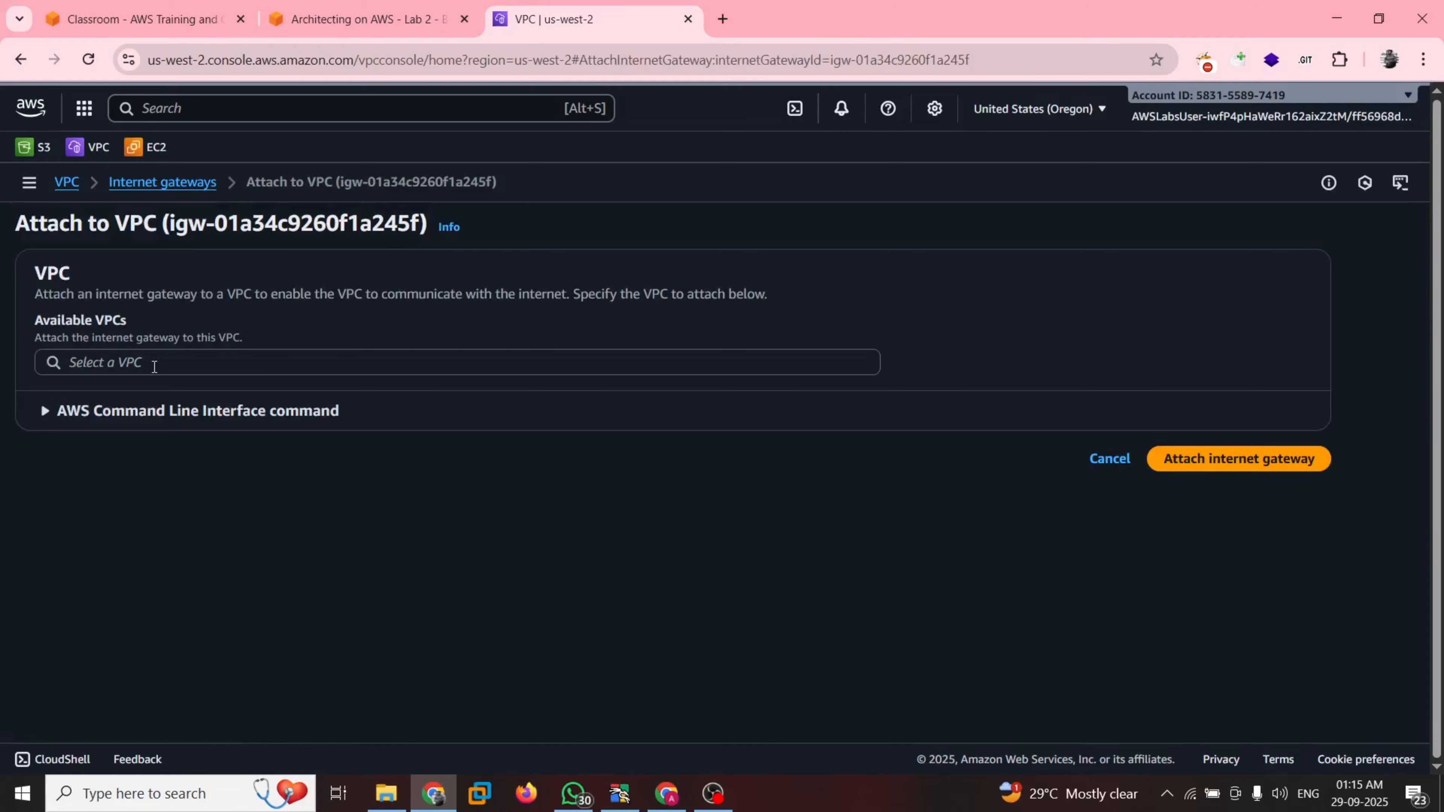
Attach the Lab IGW internet gateway to Lab VPC.
left_click(154, 364)
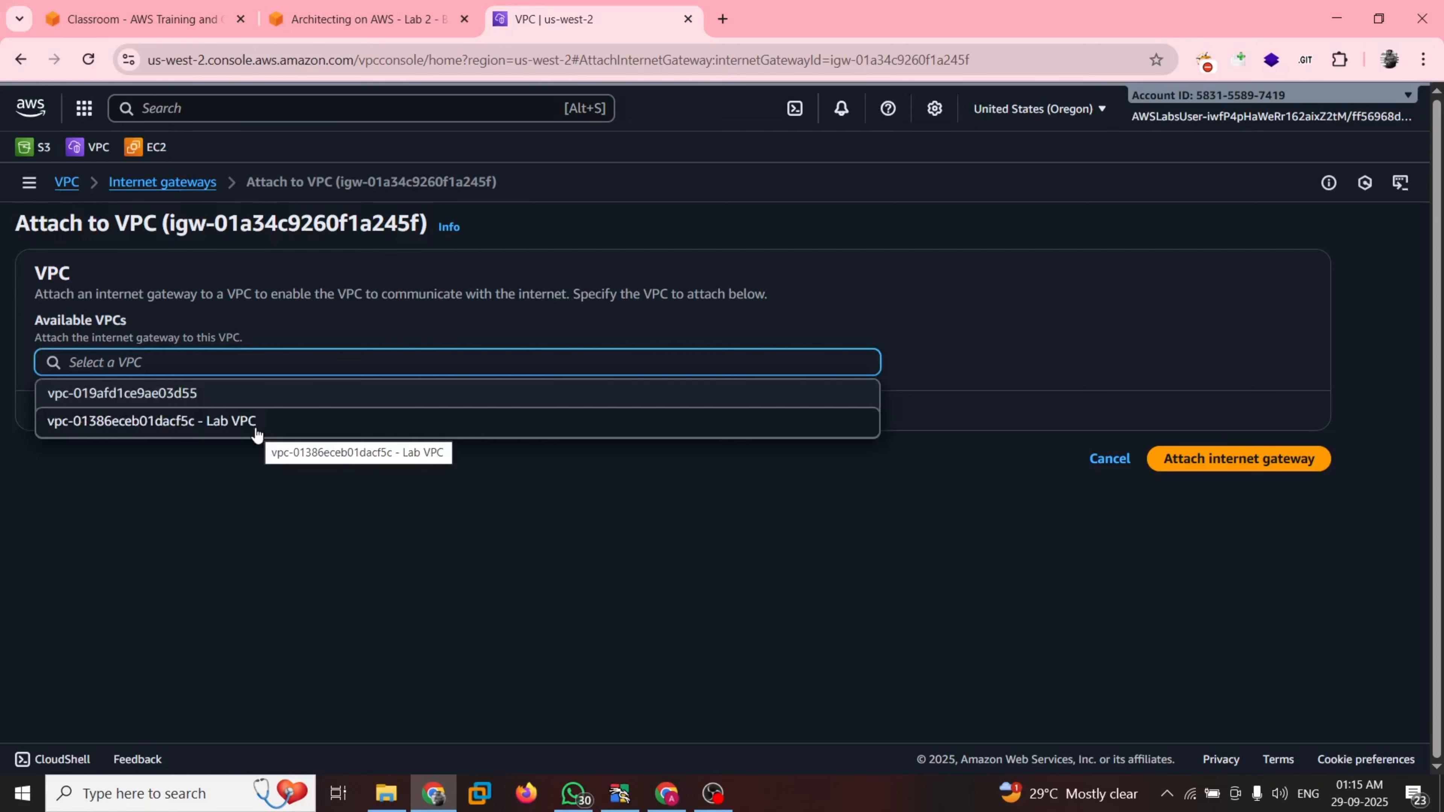
left_click(256, 420)
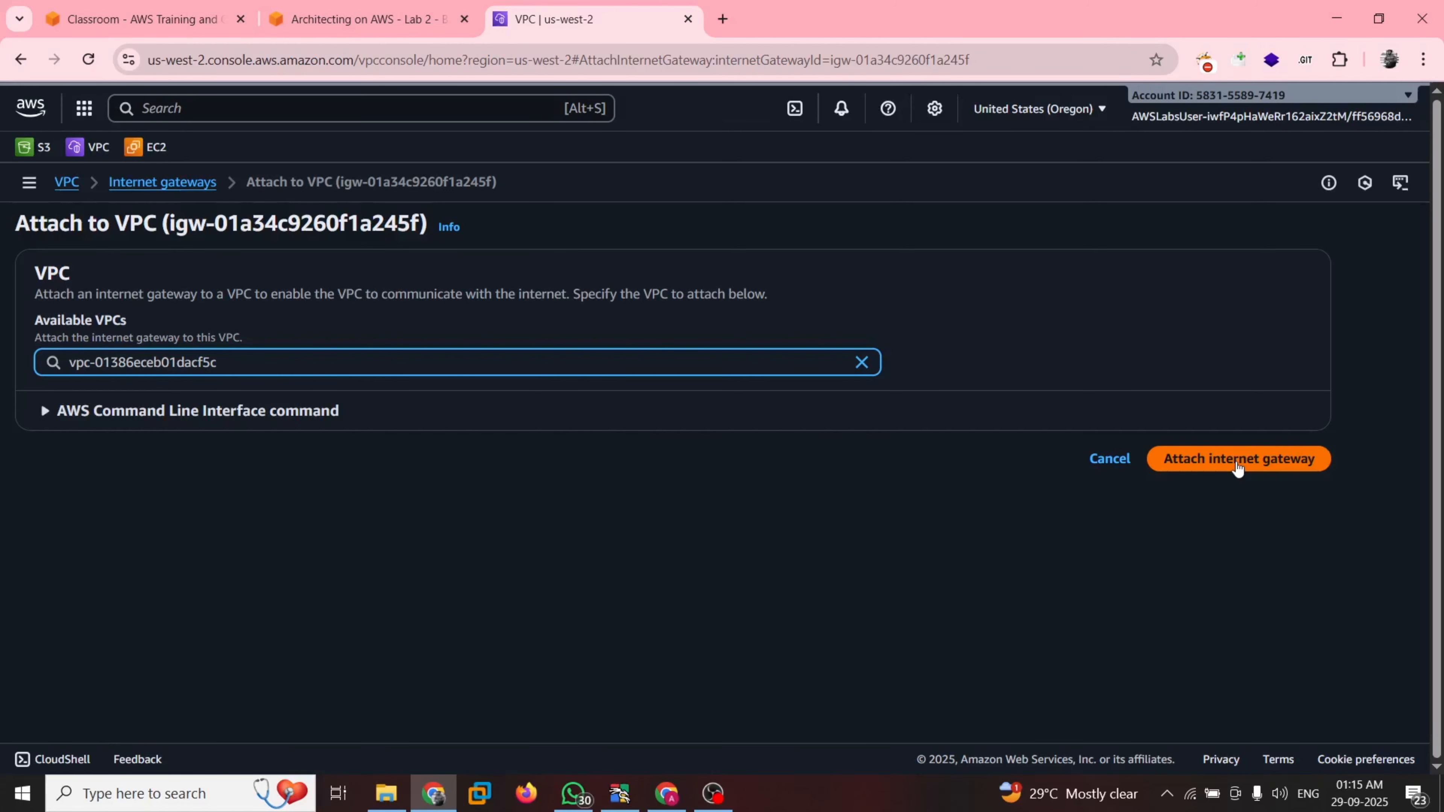
left_click(1237, 461)
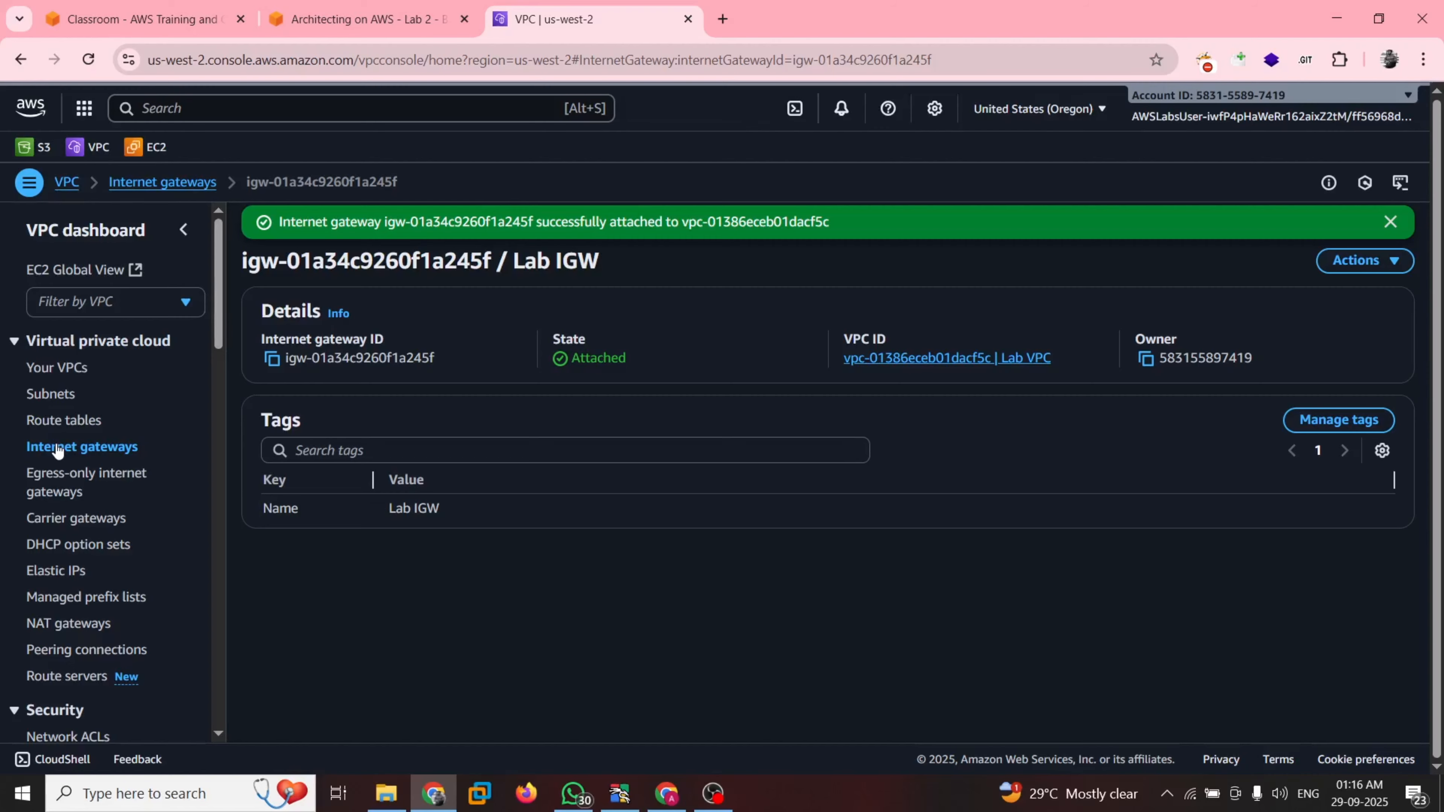
Create a route table named Public Route Table in Lab VPC.
left_click(63, 420)
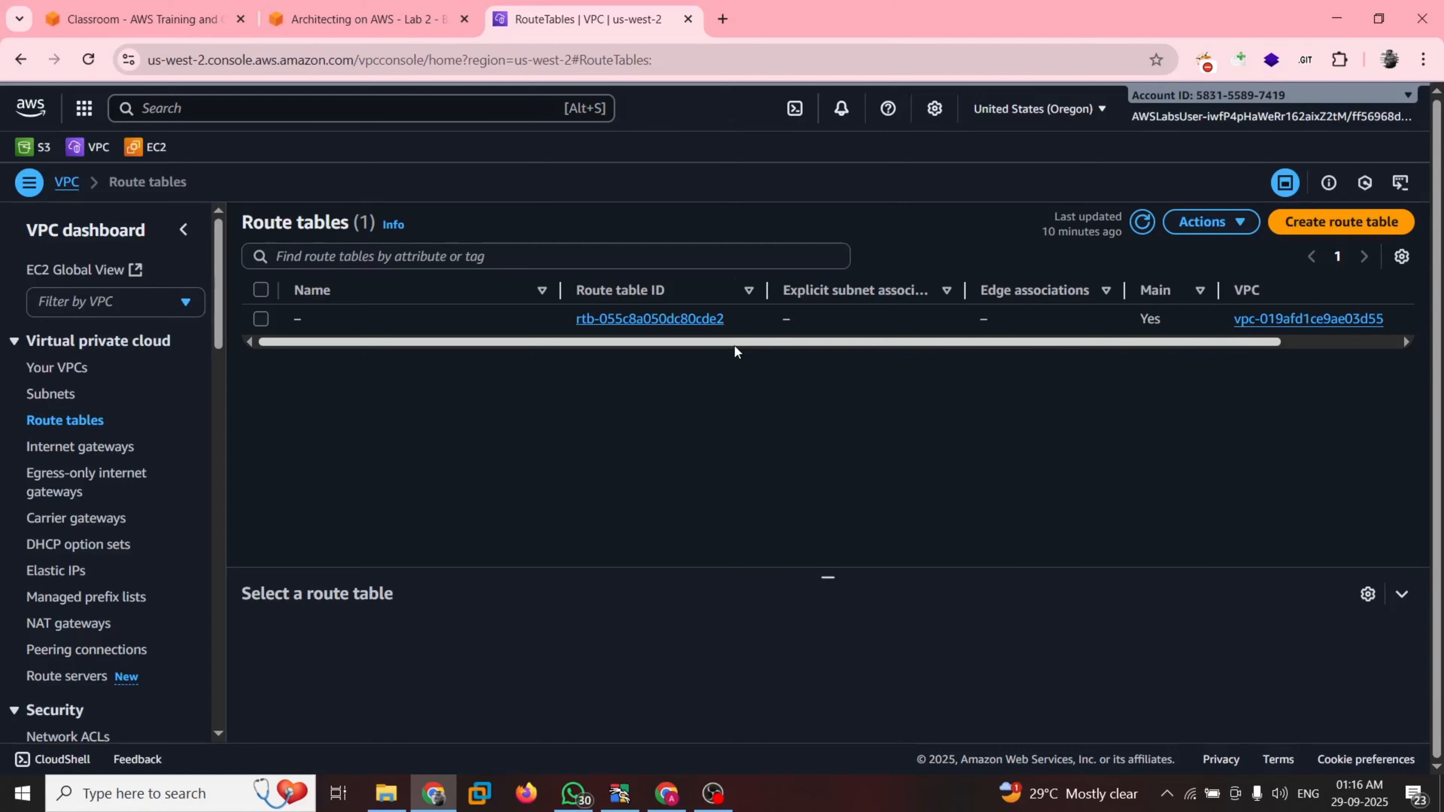
left_click(1367, 223)
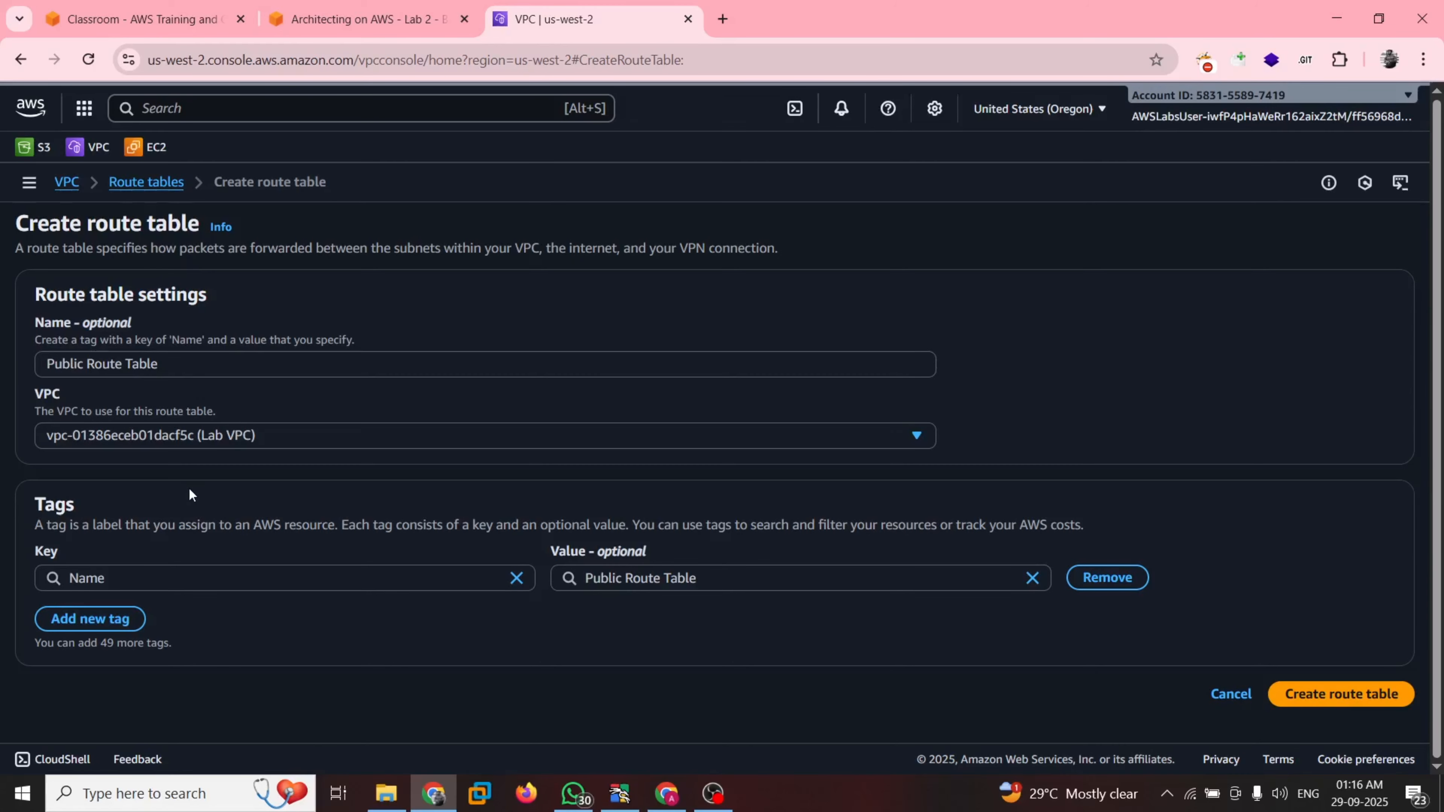
left_click(1348, 698)
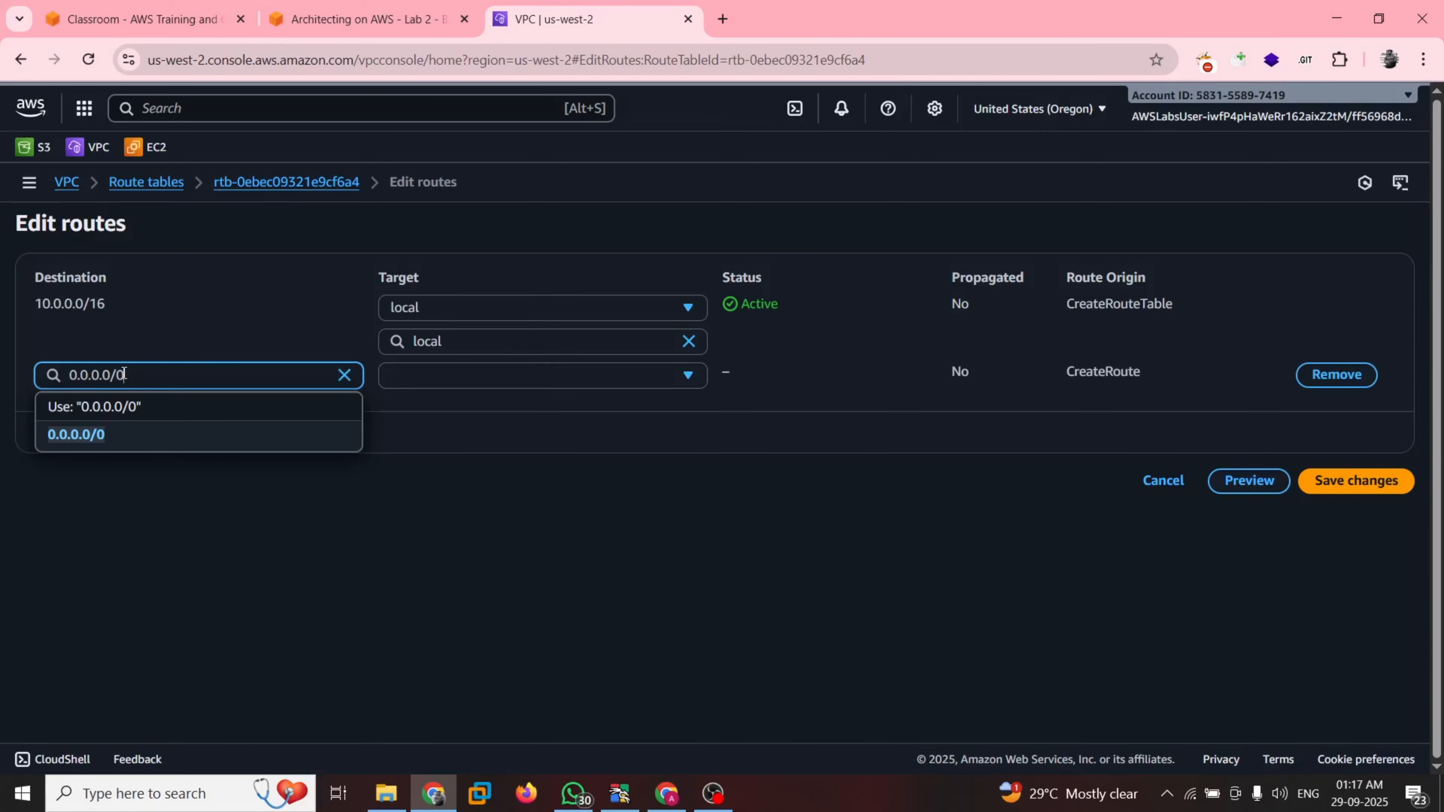
Add a route to Public Route Table with destination 0.0.0.0/0 and the Lab IGW internet gateway as target.
key("Return")
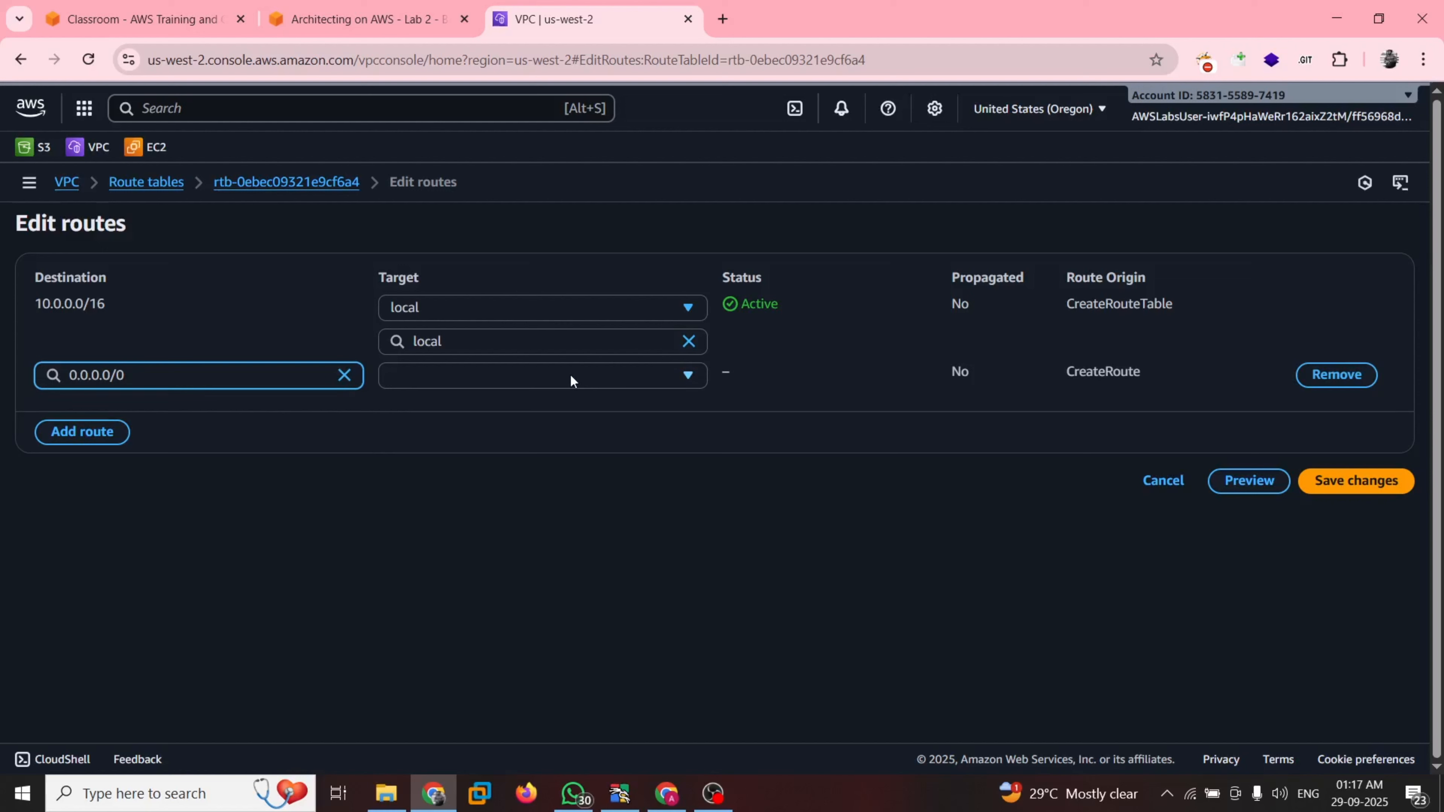
left_click(571, 377)
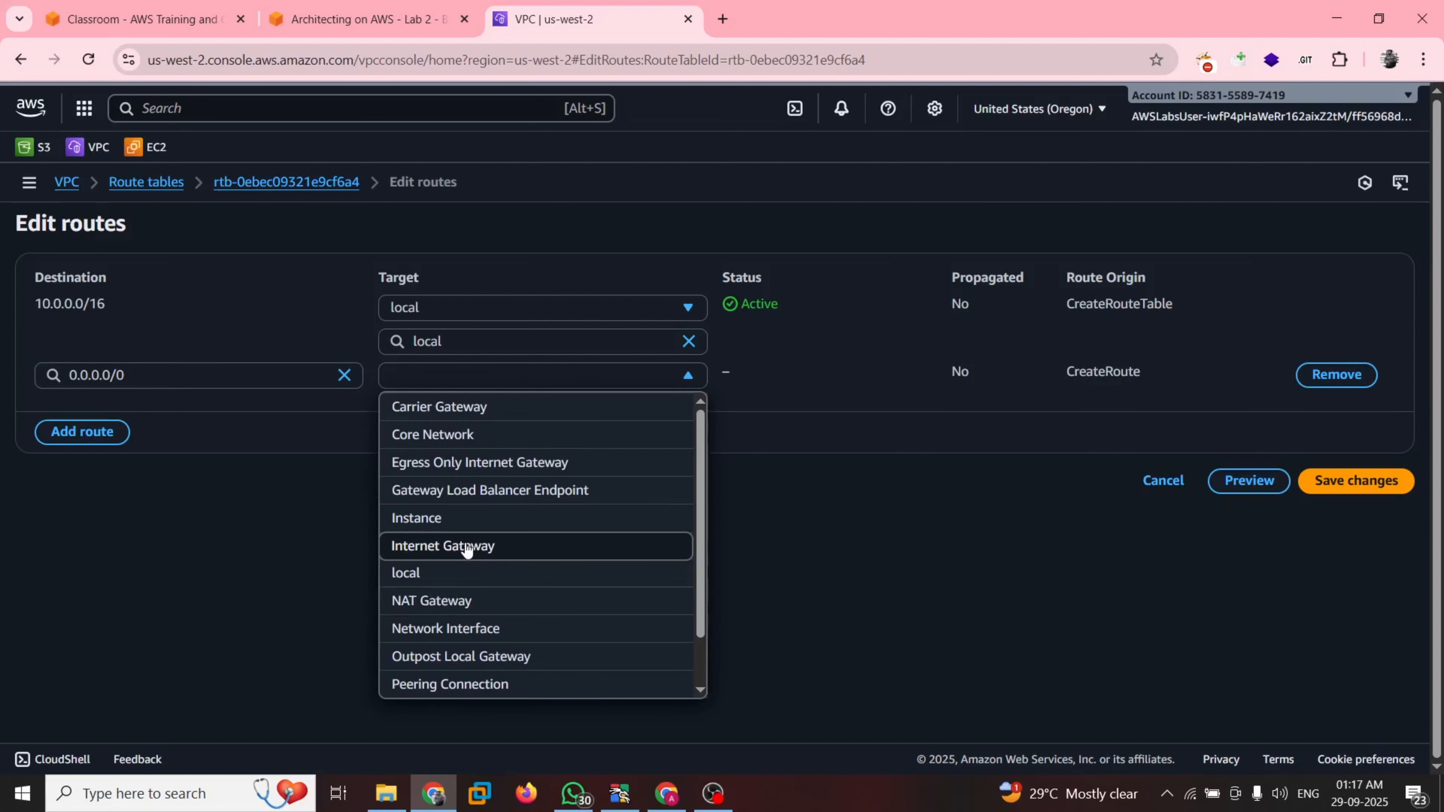
left_click(466, 547)
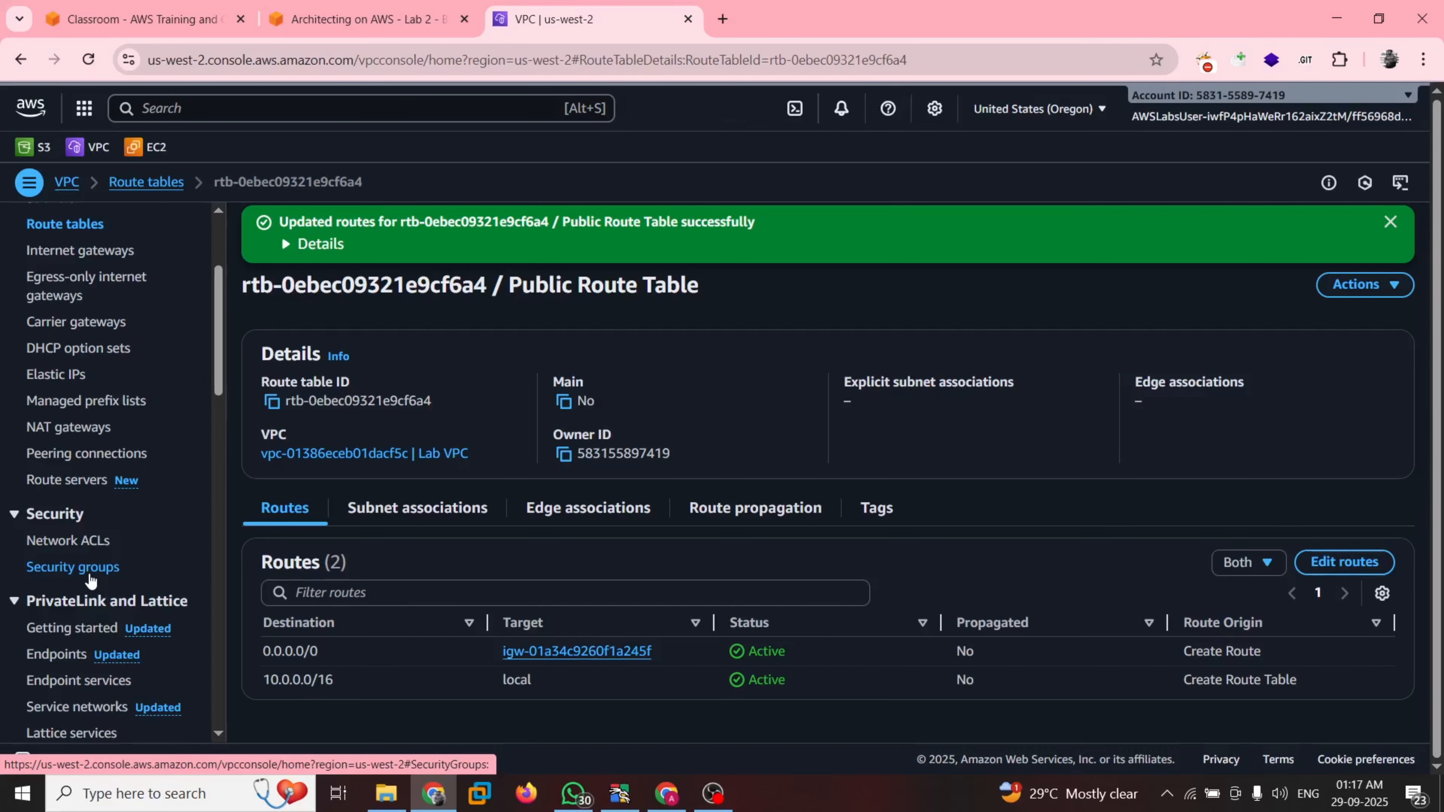
left_click(89, 576)
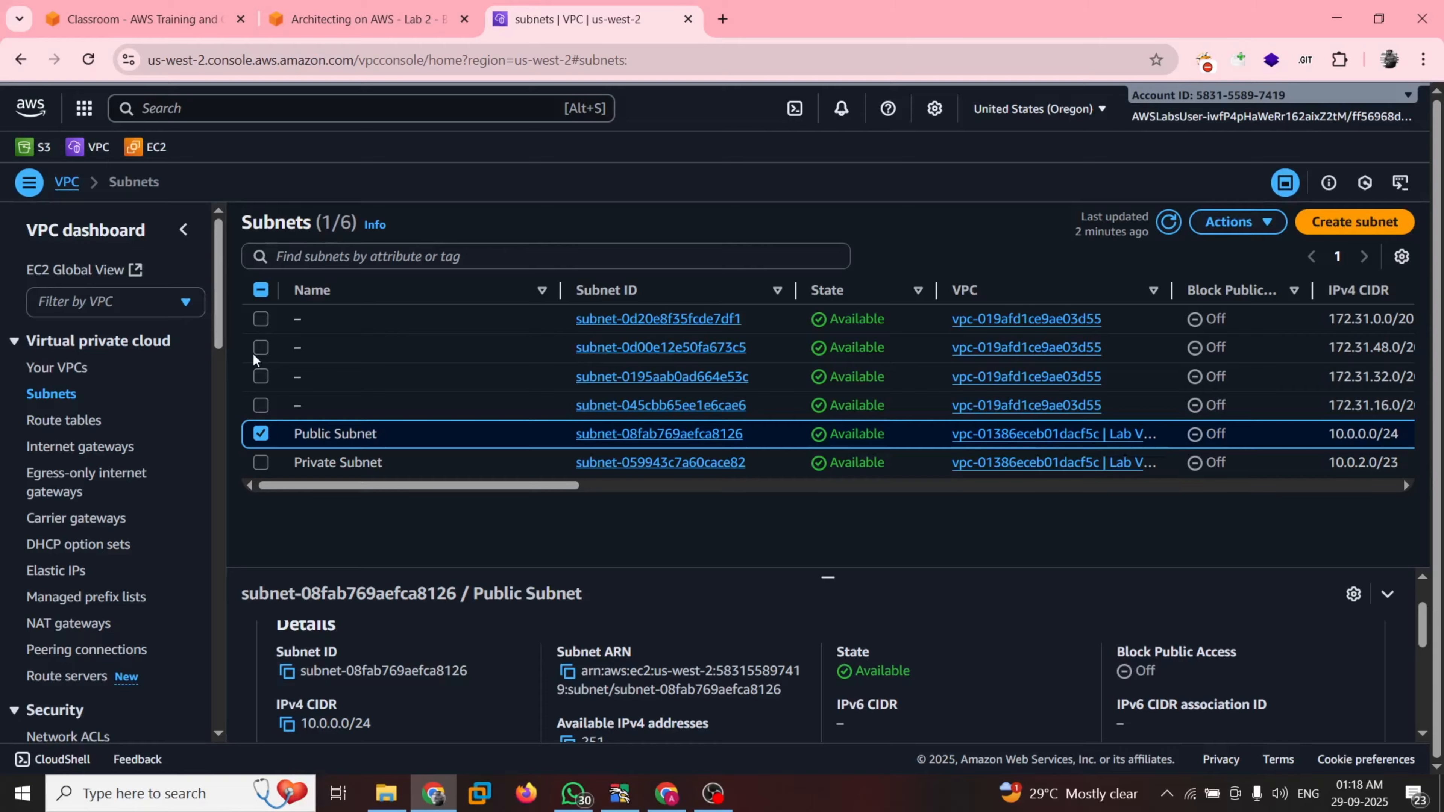
key("ctrl+shift+Tab")
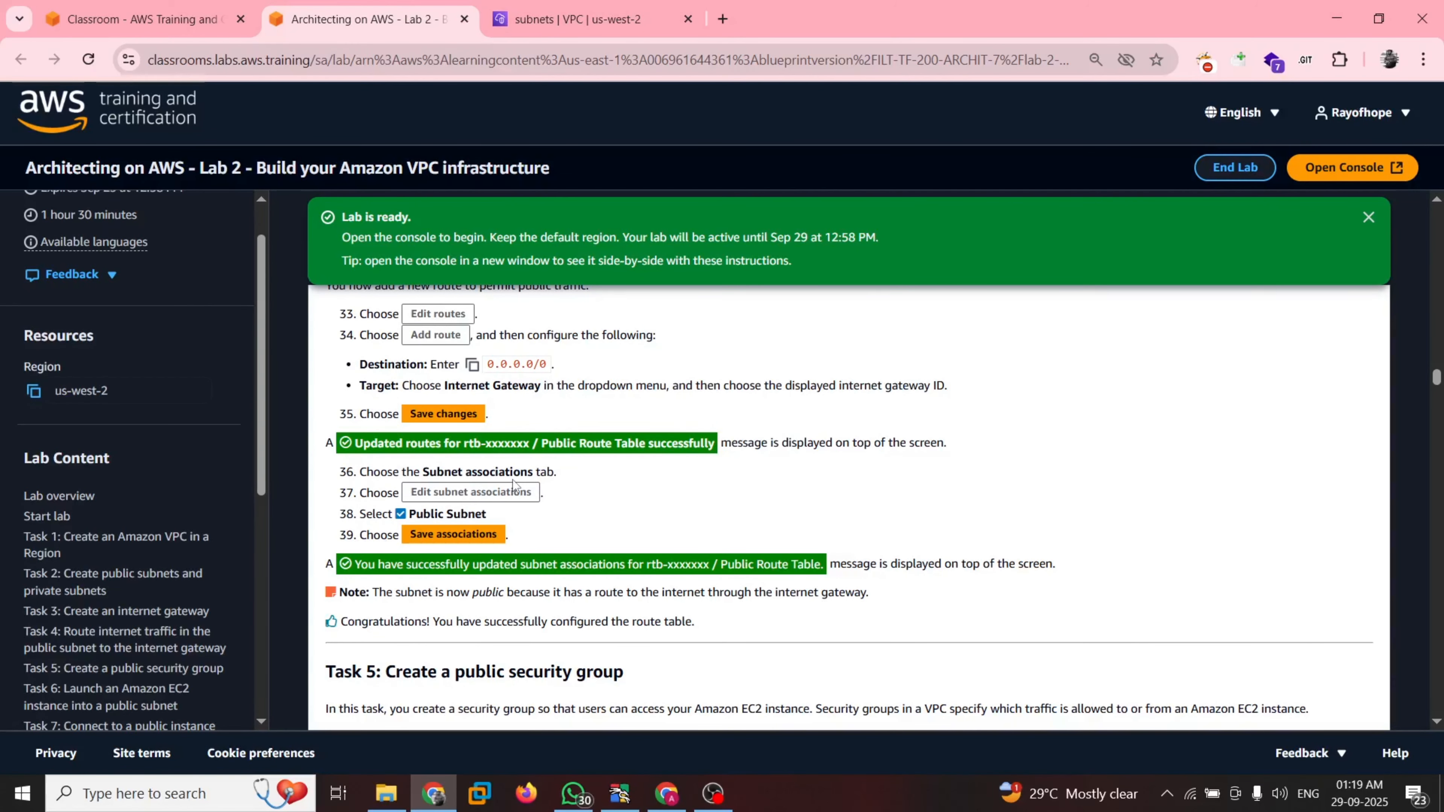
key("ctrl+Tab")
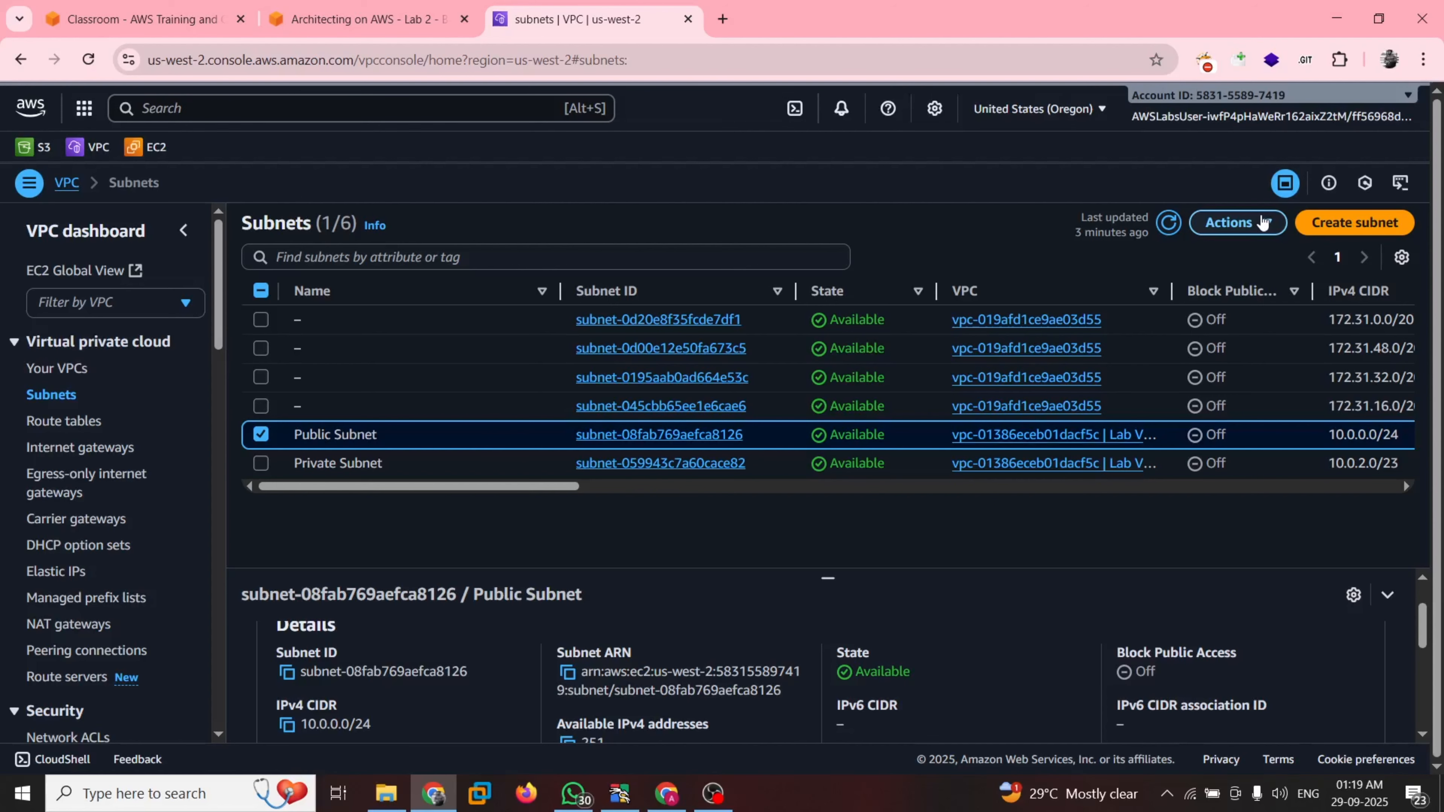
left_click(1263, 223)
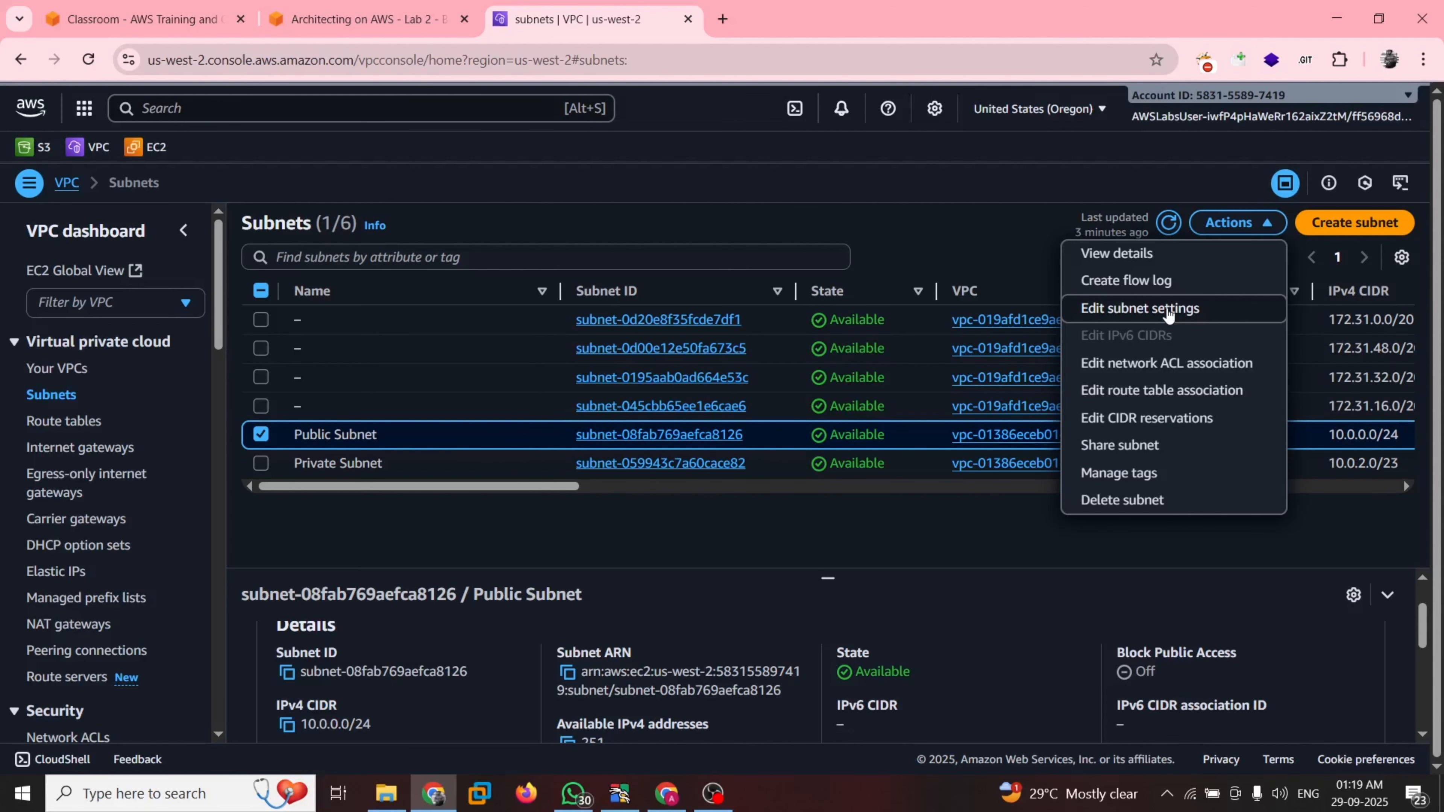
left_click(1168, 310)
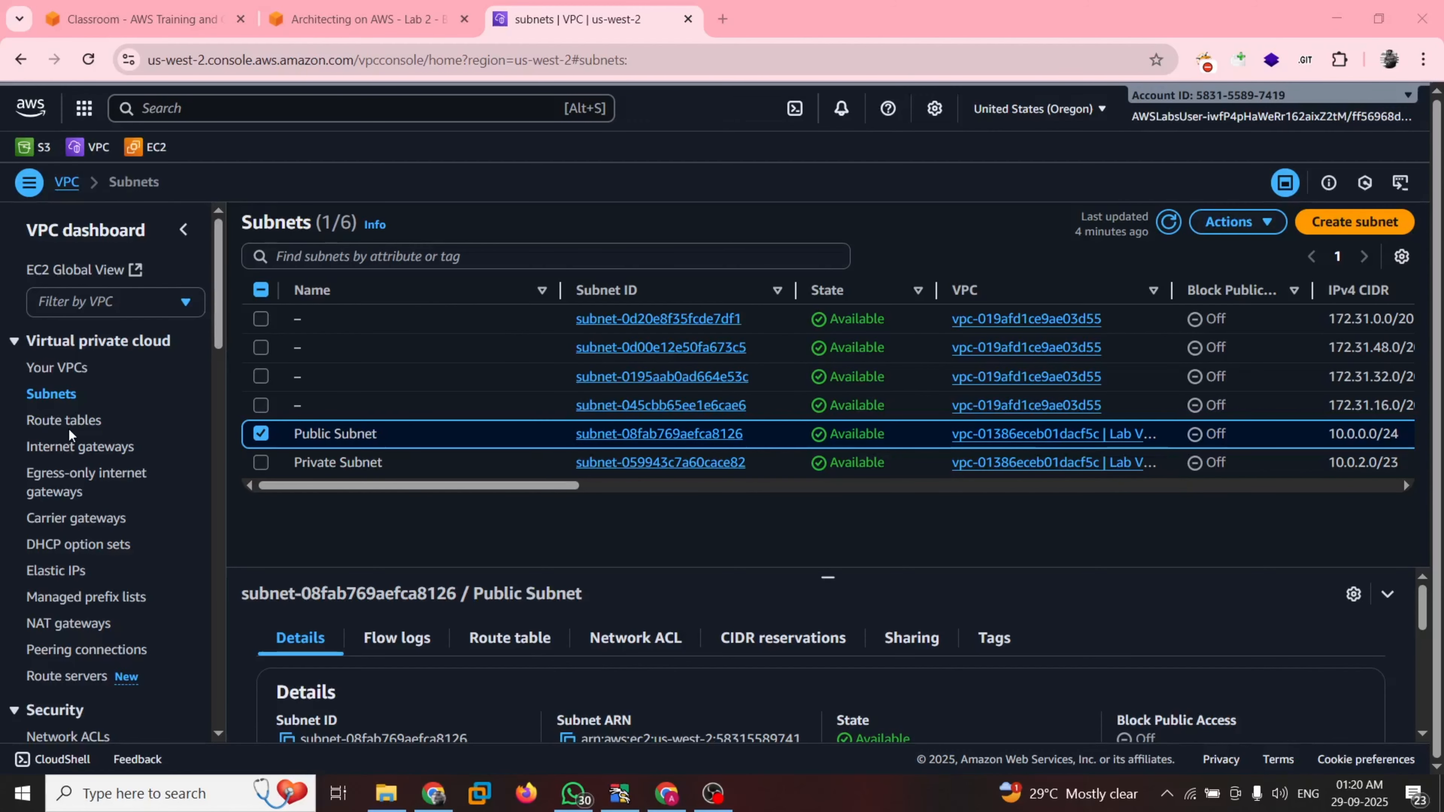
Associate Public Subnet with Public Route Table and save the subnet associations.
left_click(67, 424)
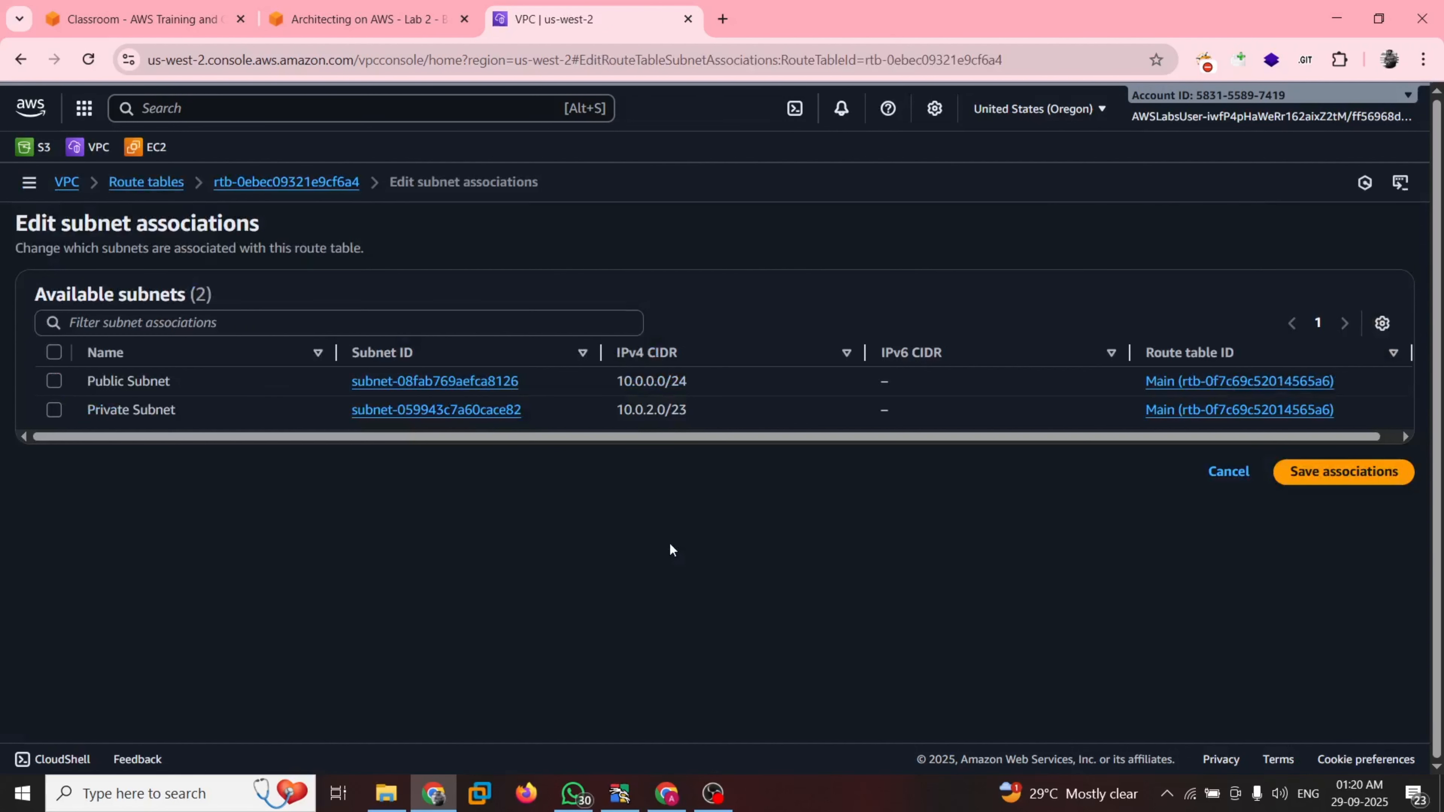
left_click(53, 381)
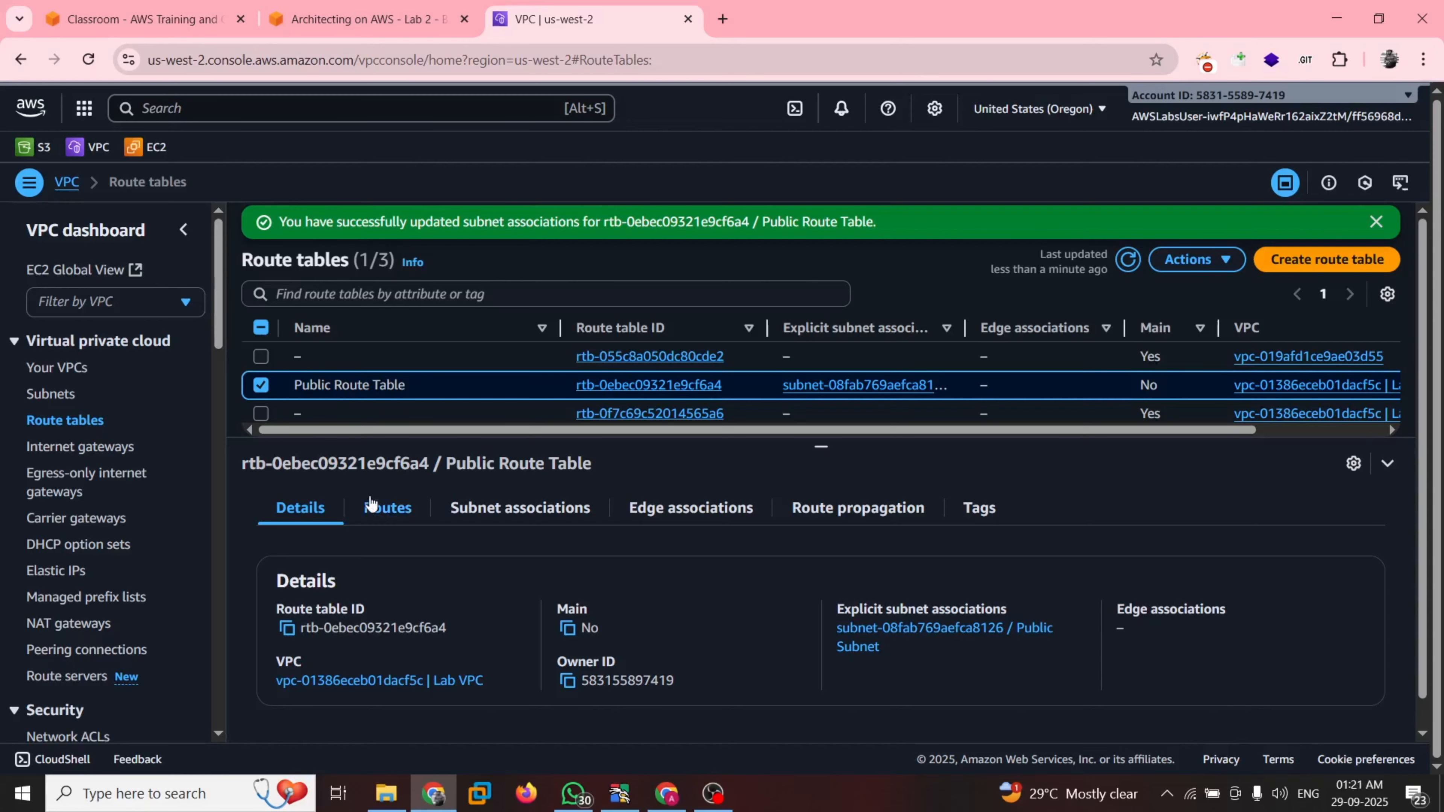
Start a security group named Public SG in Lab VPC, described "Allows incoming traffic to public instance", with an inbound HTTP rule from Anywhere-IPv4.
scroll(83, 464, "down", 4)
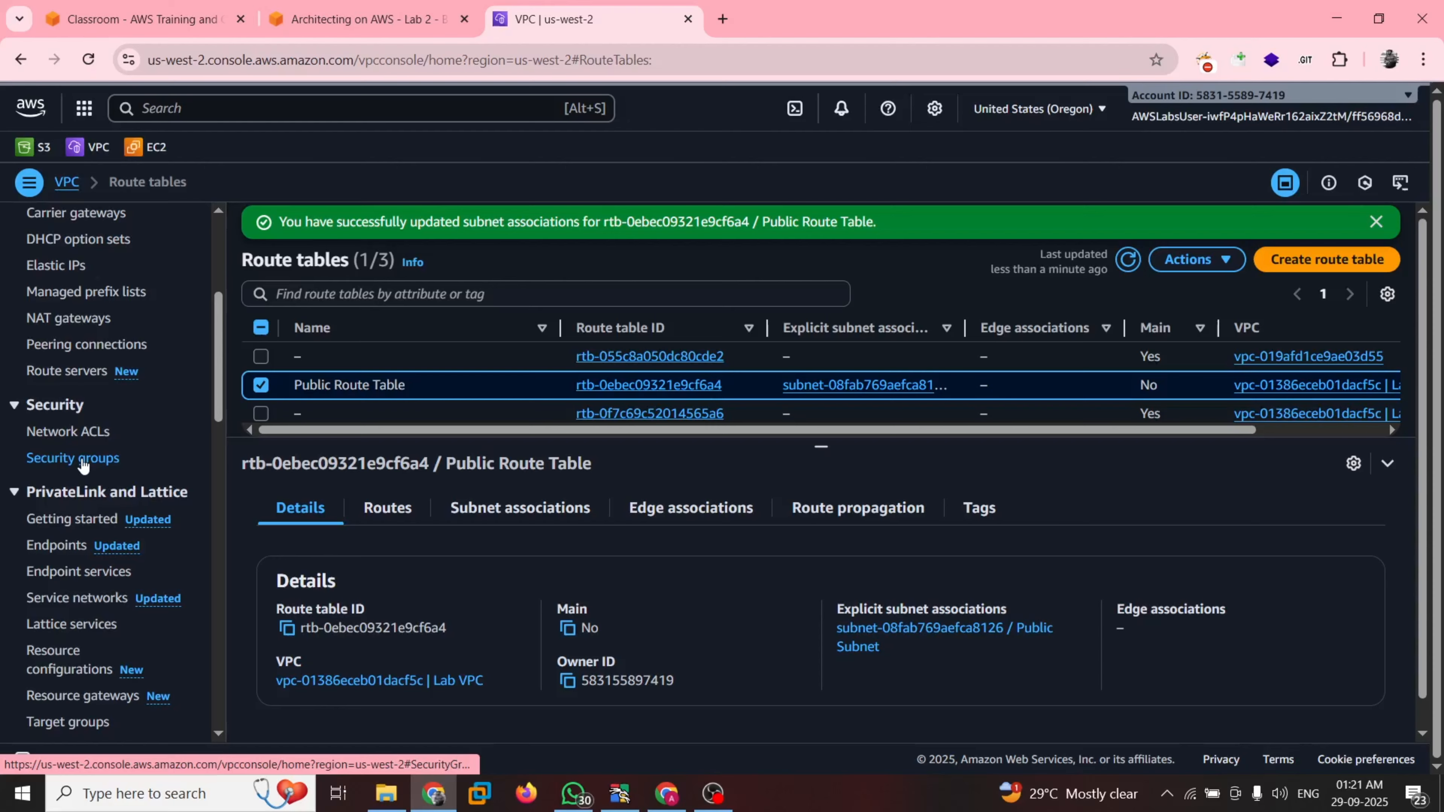
key("ctrl+Page_Up")
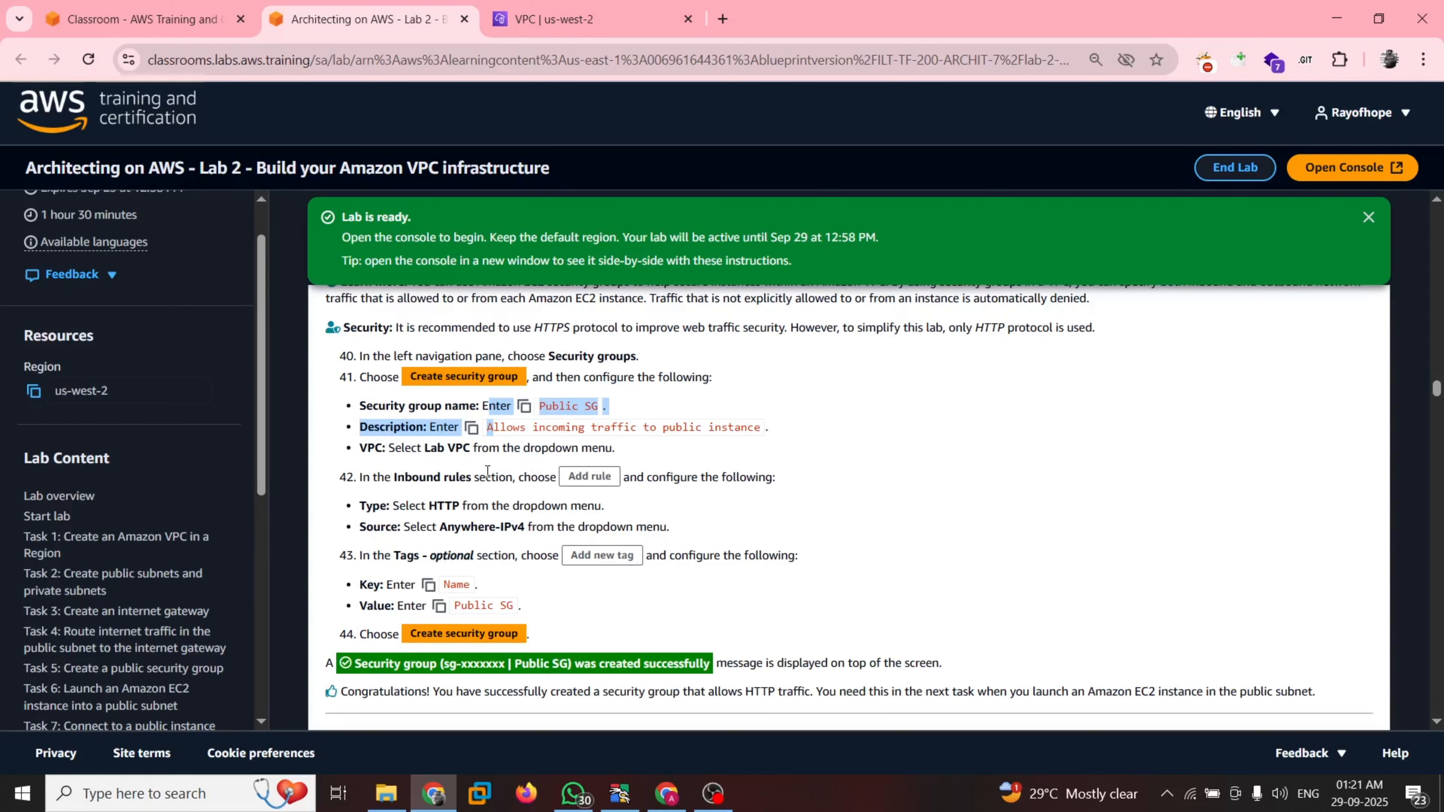
left_click(524, 405)
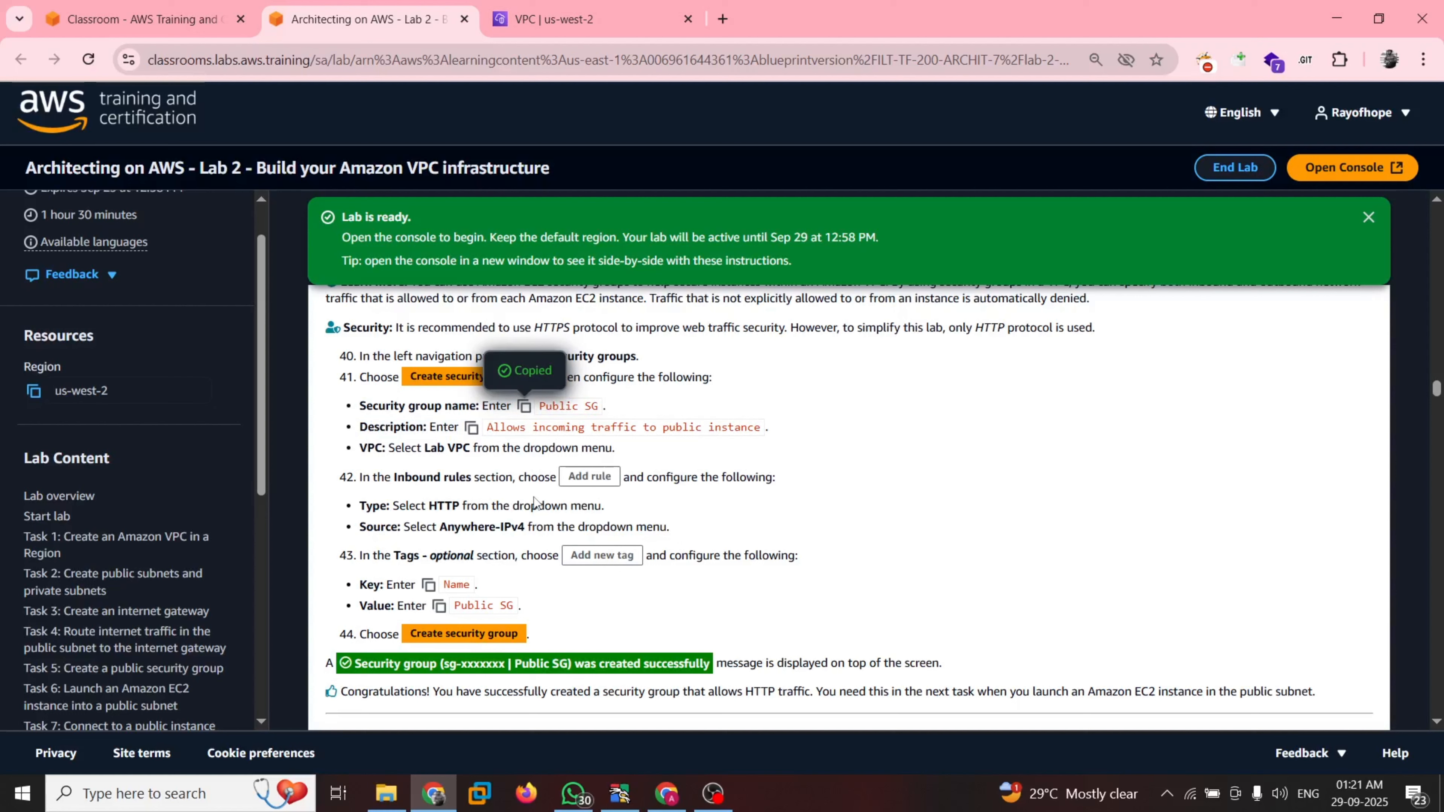
left_click(471, 427)
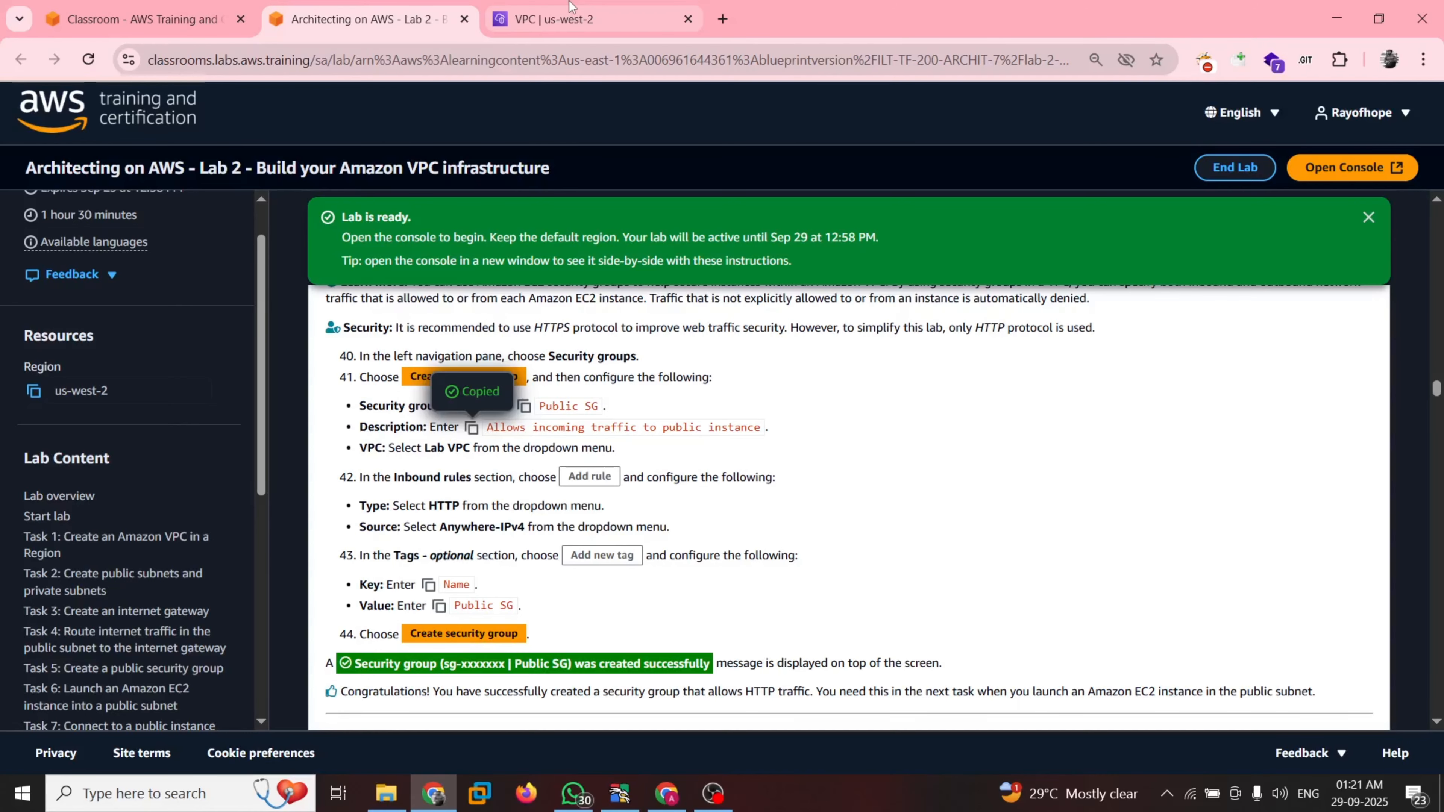
left_click(571, 8)
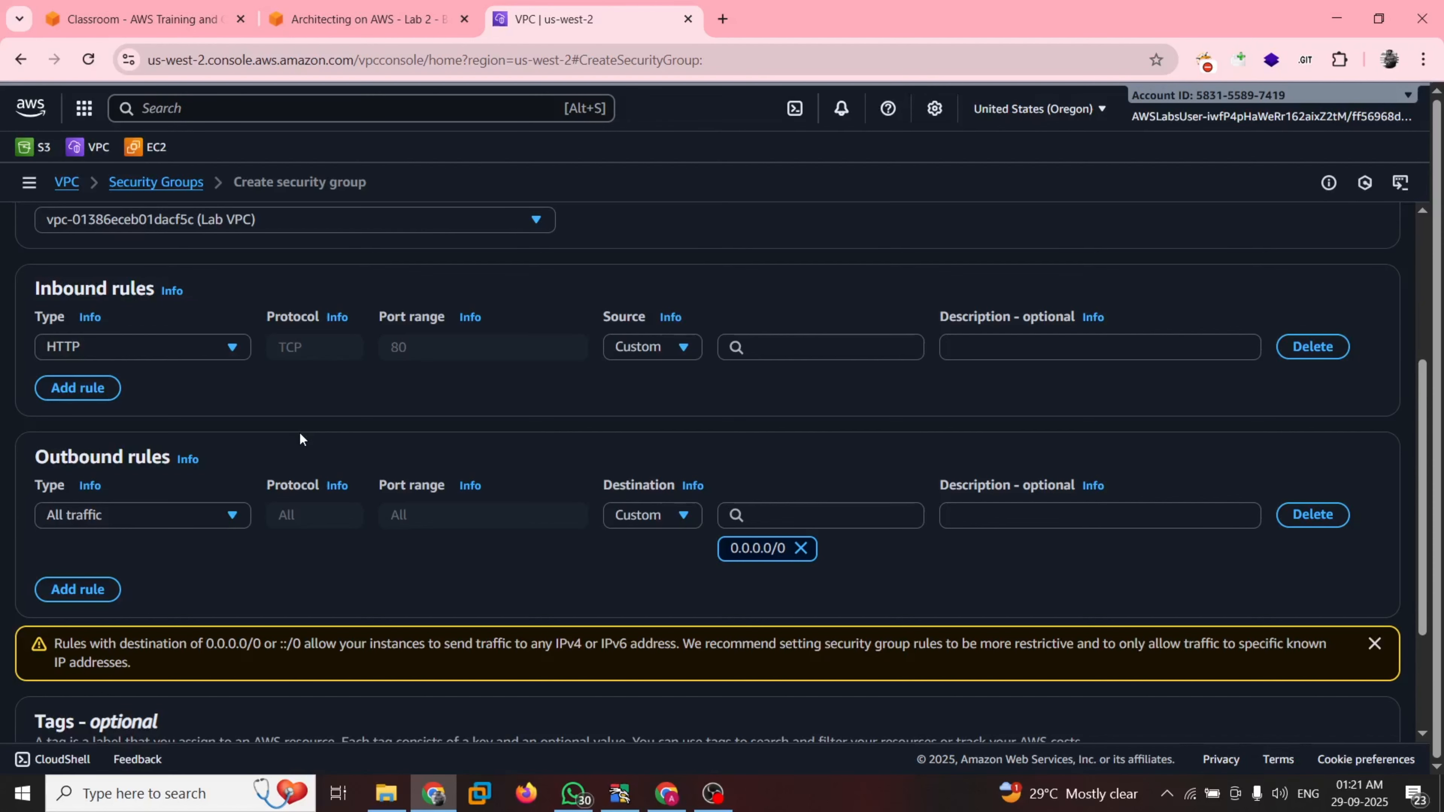
left_click(644, 348)
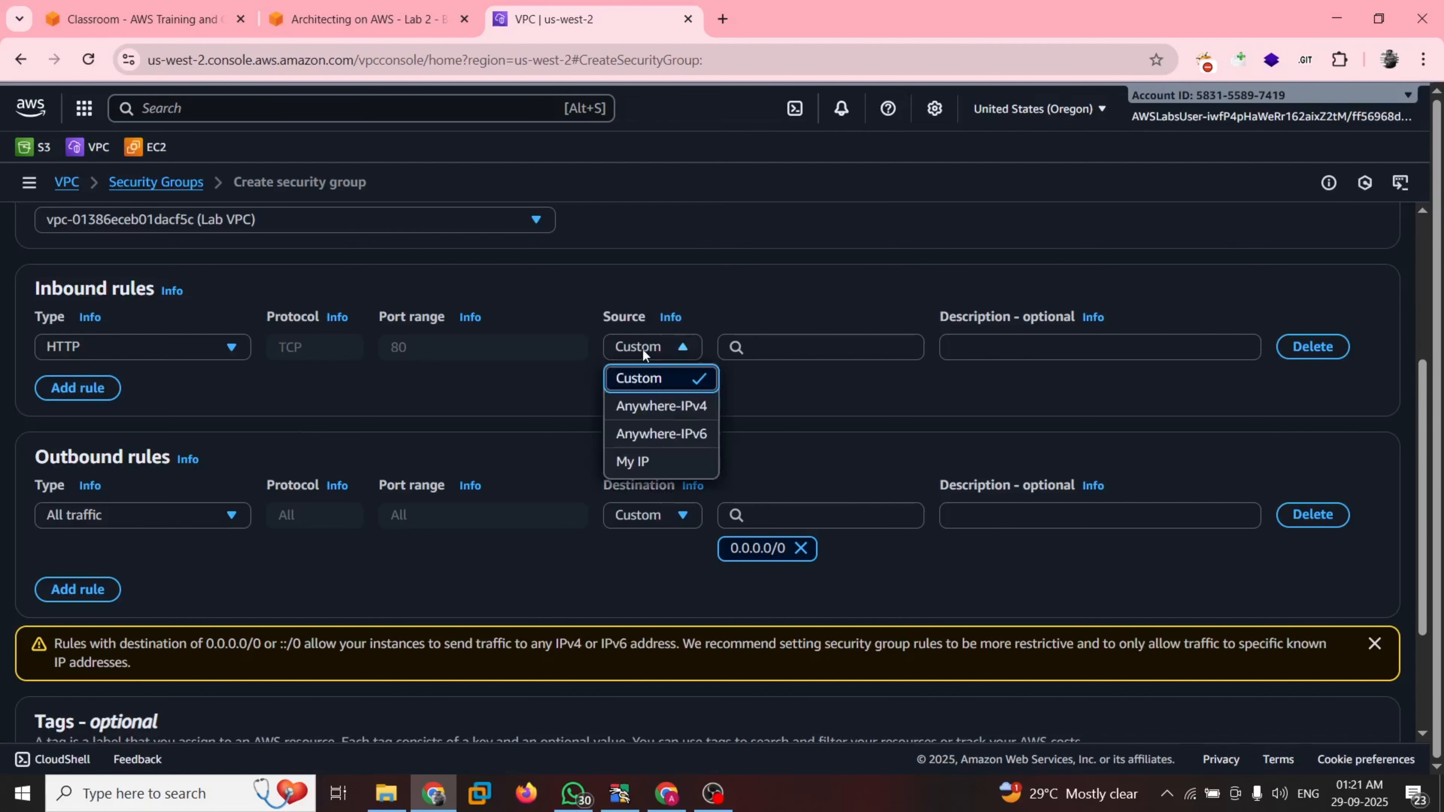
left_click(660, 405)
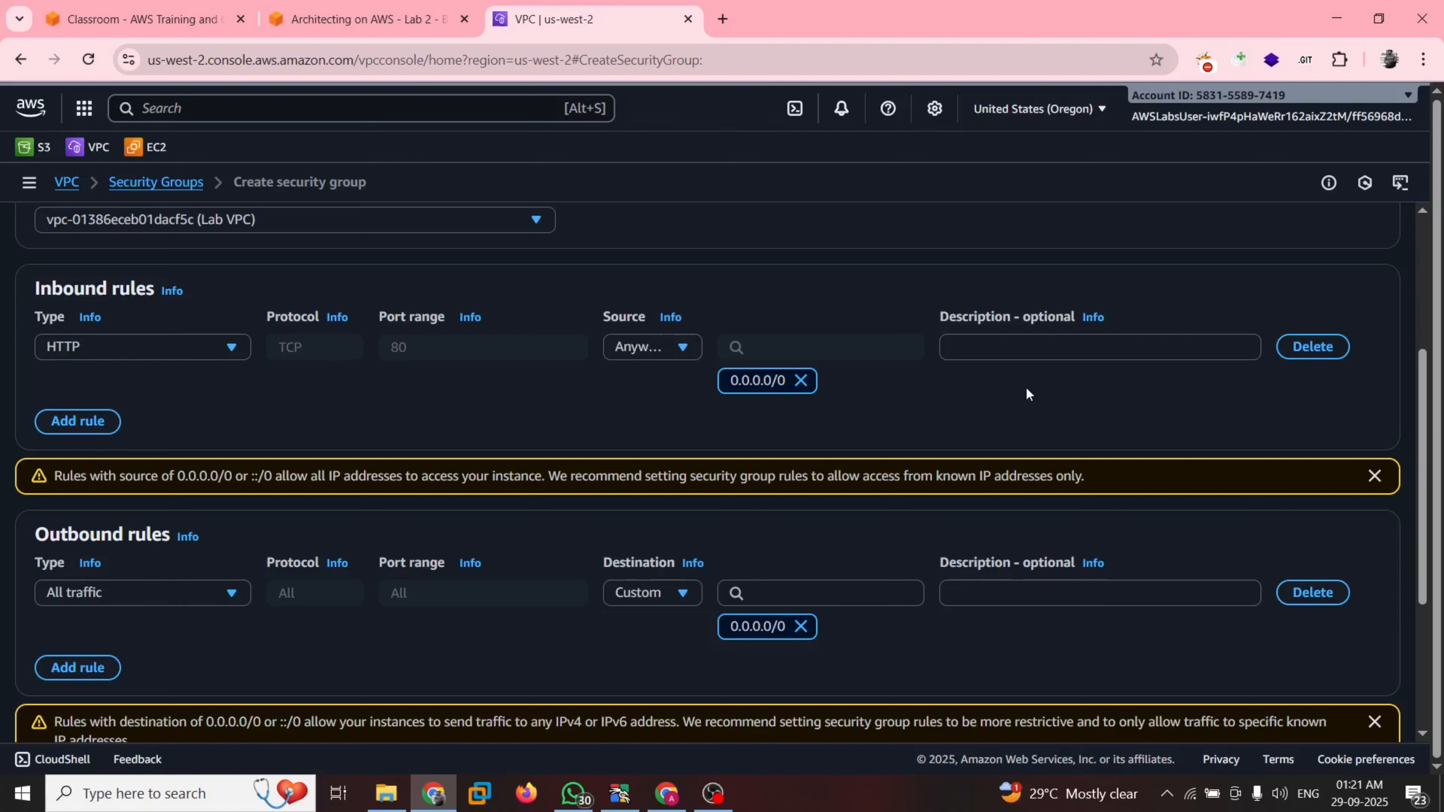
Add a tag with key Name and value Public SG and create the security group.
scroll(1026, 391, "down", 5)
left_click(99, 630)
type("N")
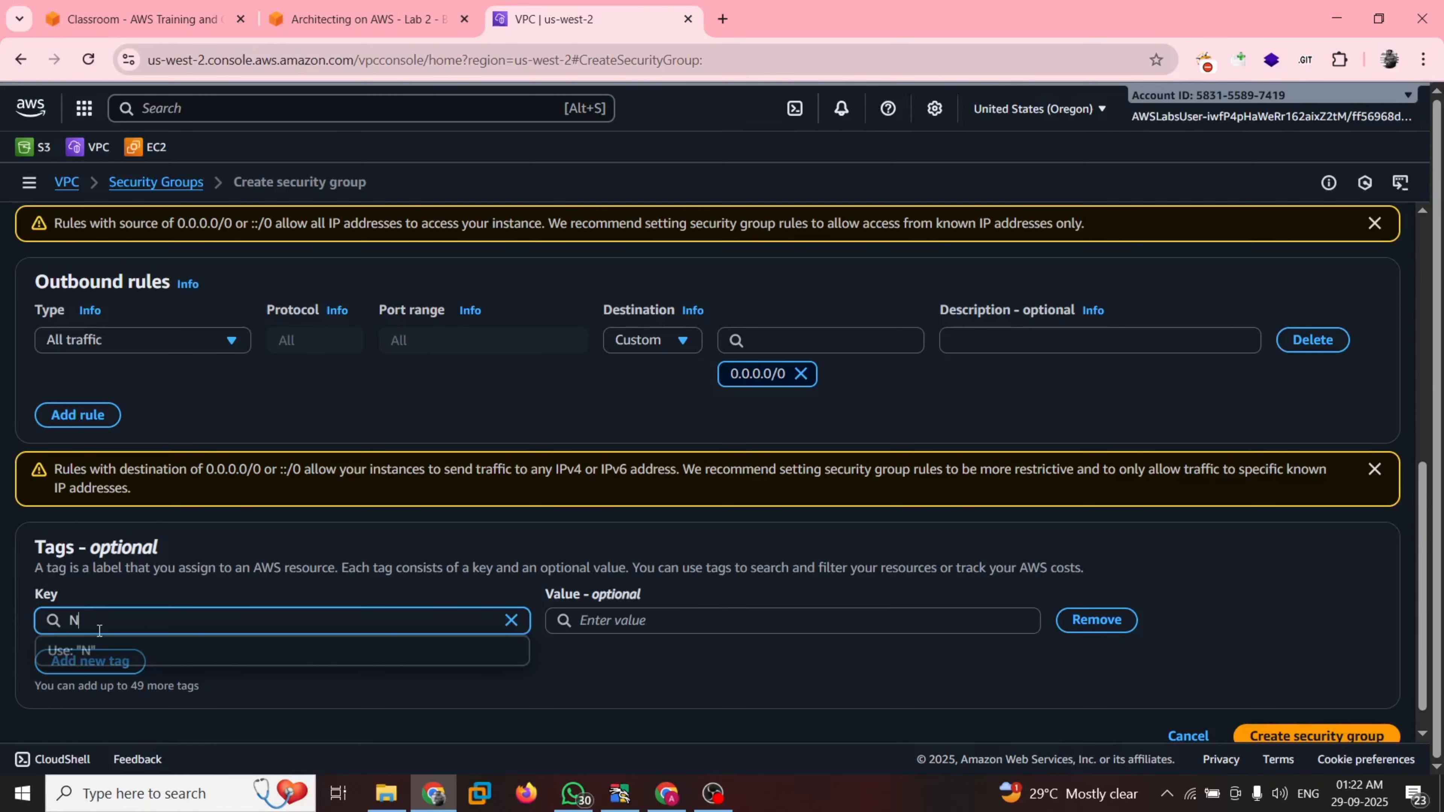
type("ame")
left_click(613, 627)
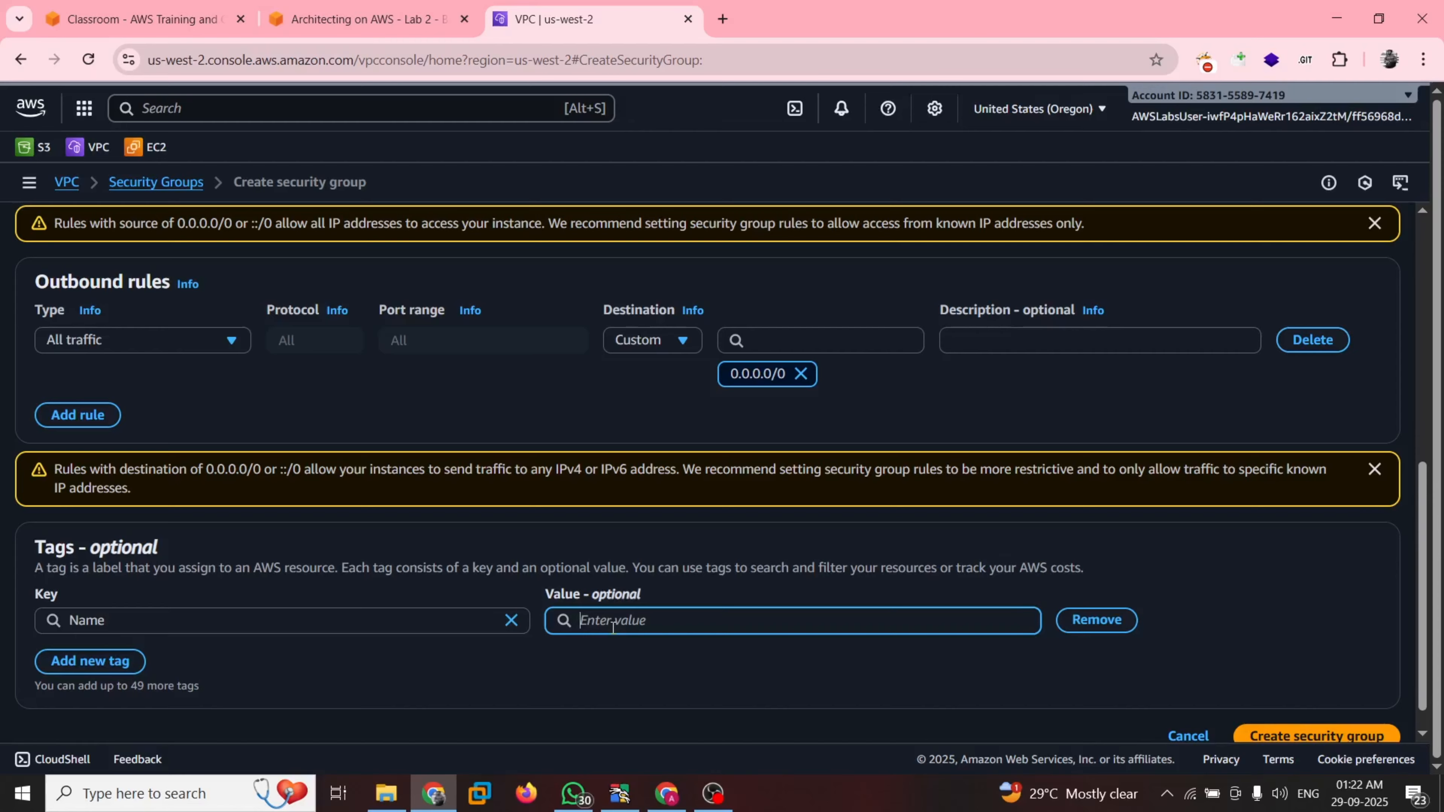
key("ctrl+shift+Tab")
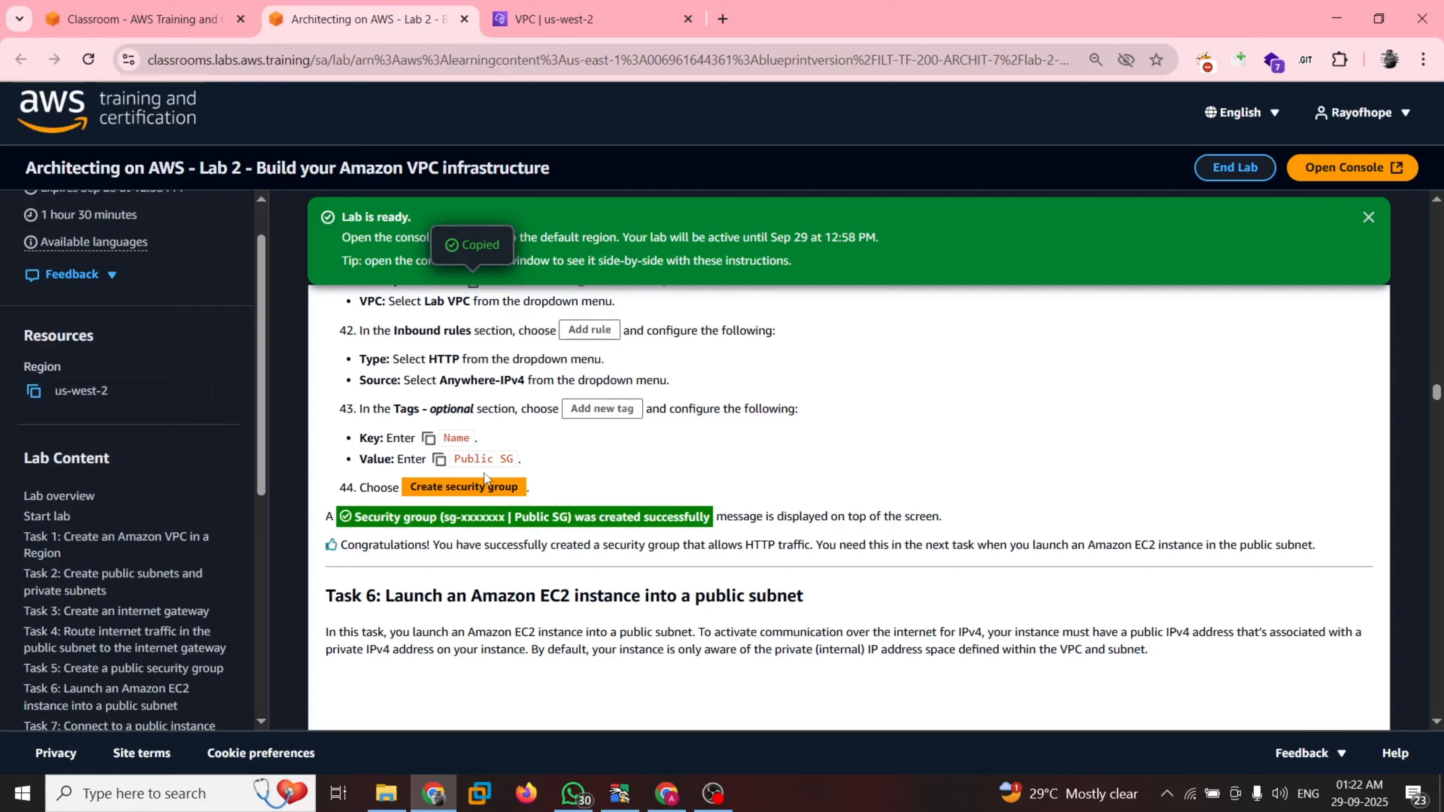
key("ctrl+Tab")
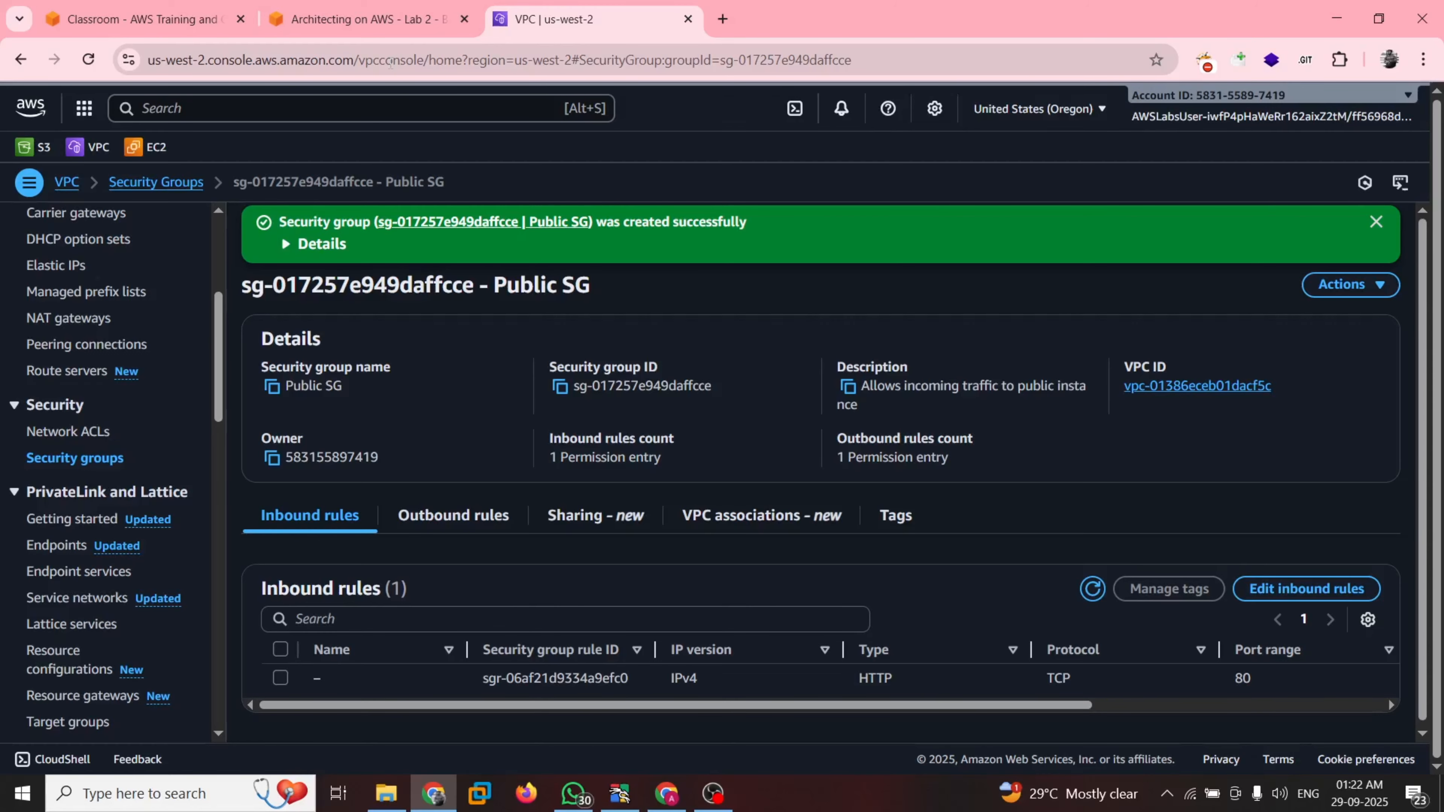
Launch an Amazon Linux 2023 t3.micro EC2 instance named Public Instance in Lab VPC without a key pair.
left_click(145, 149)
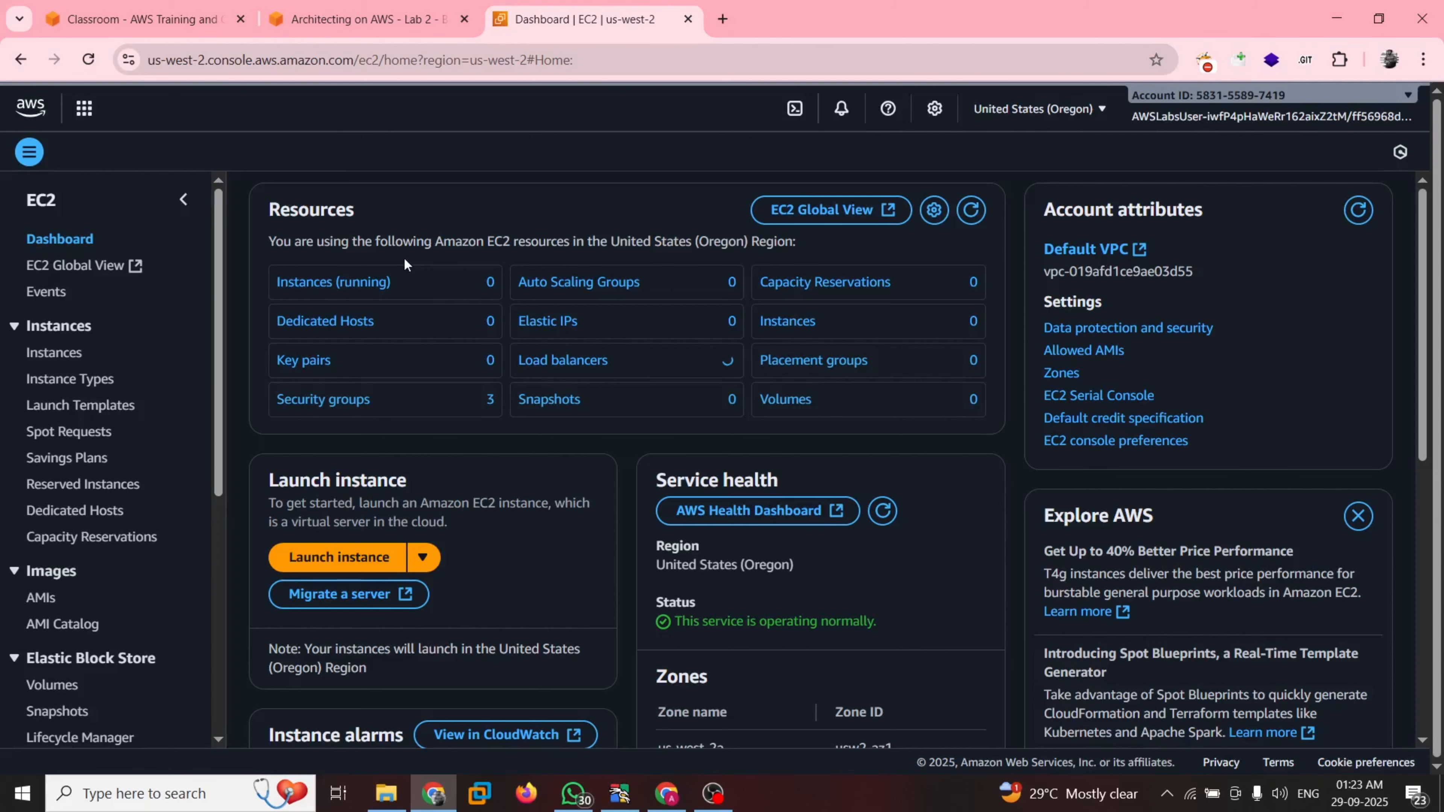
left_click(351, 563)
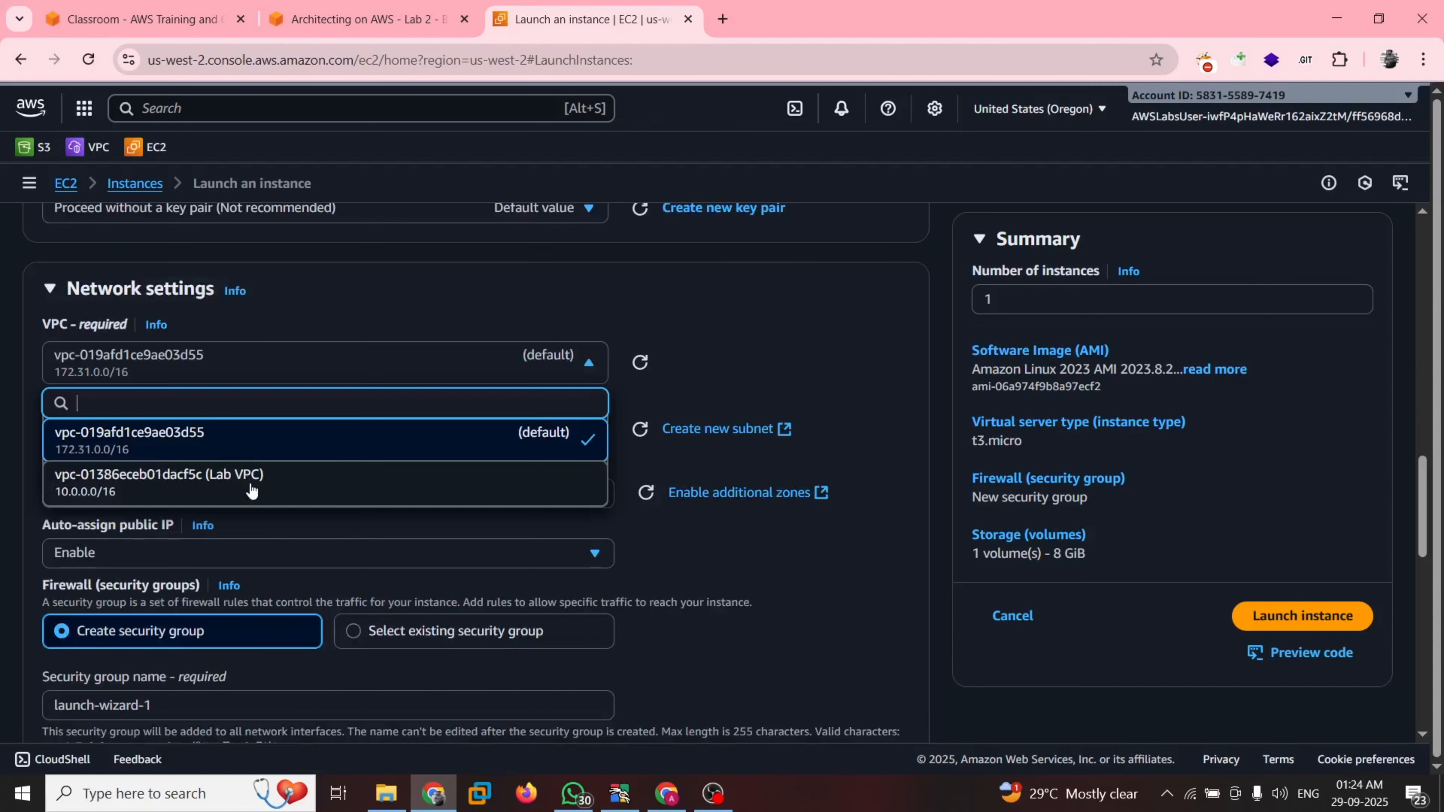
left_click(251, 490)
left_click(249, 482)
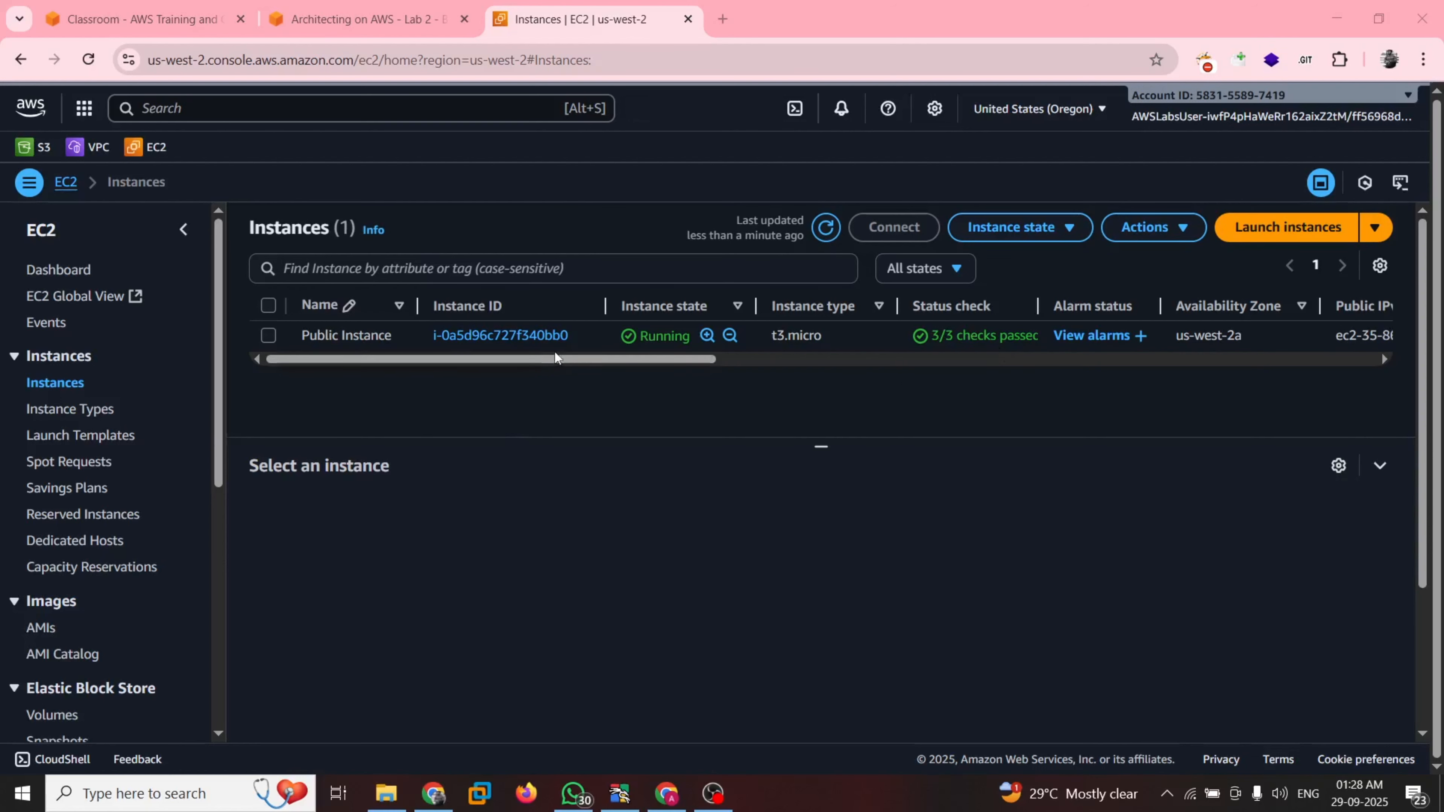
Copy the public IPv4 address of Public Instance from its networking details.
left_click_drag(589, 360, 662, 362)
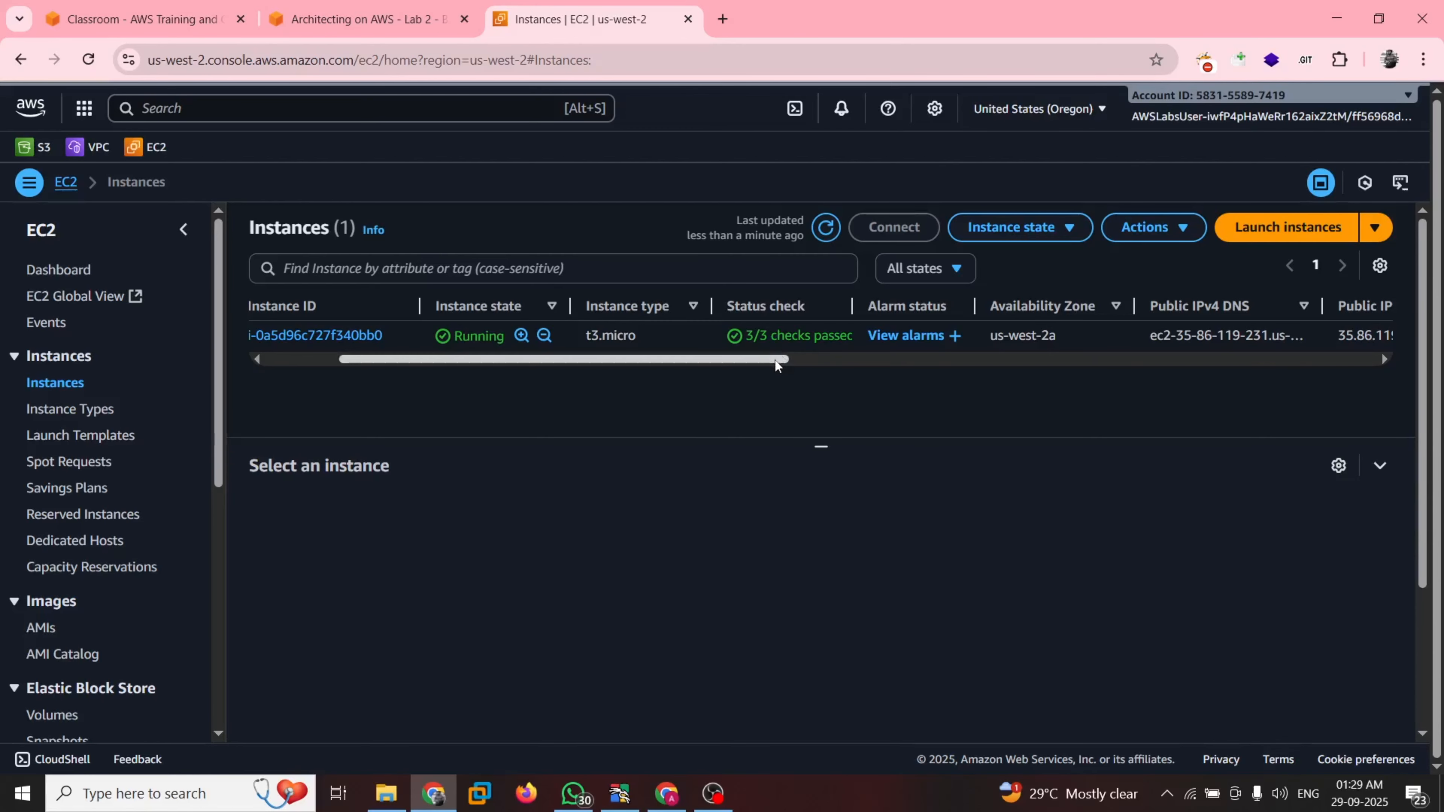
left_click_drag(774, 360, 454, 361)
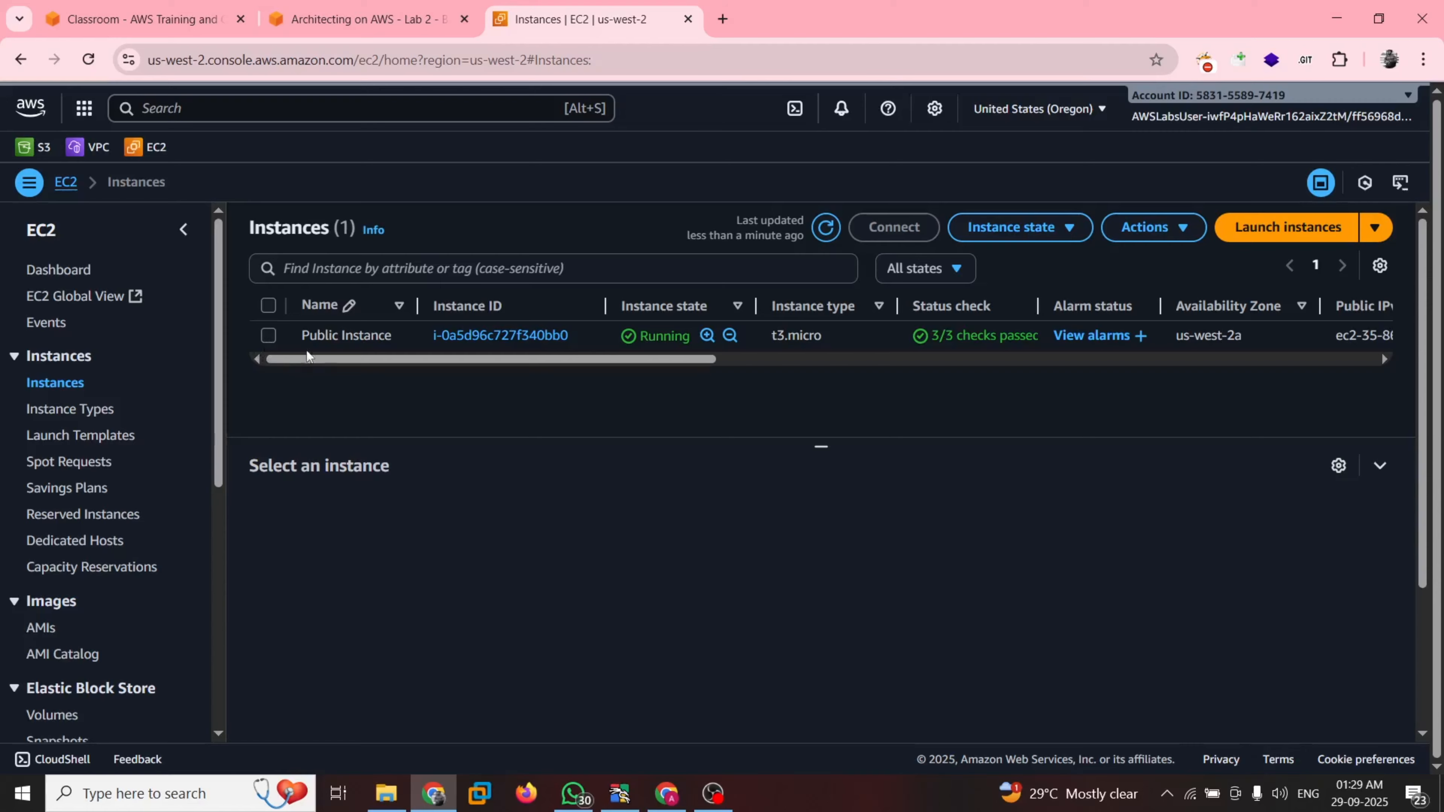
left_click(272, 336)
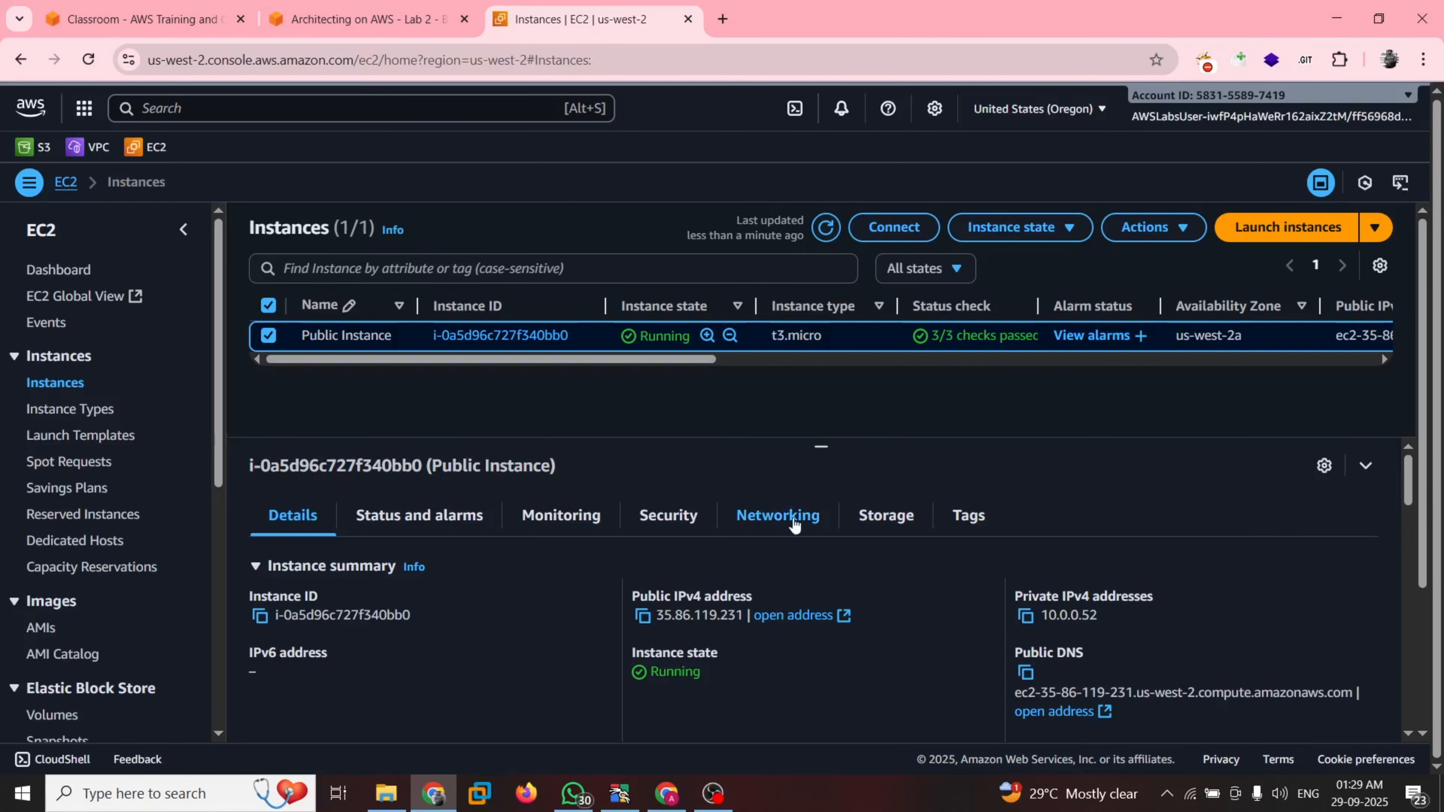
left_click(766, 523)
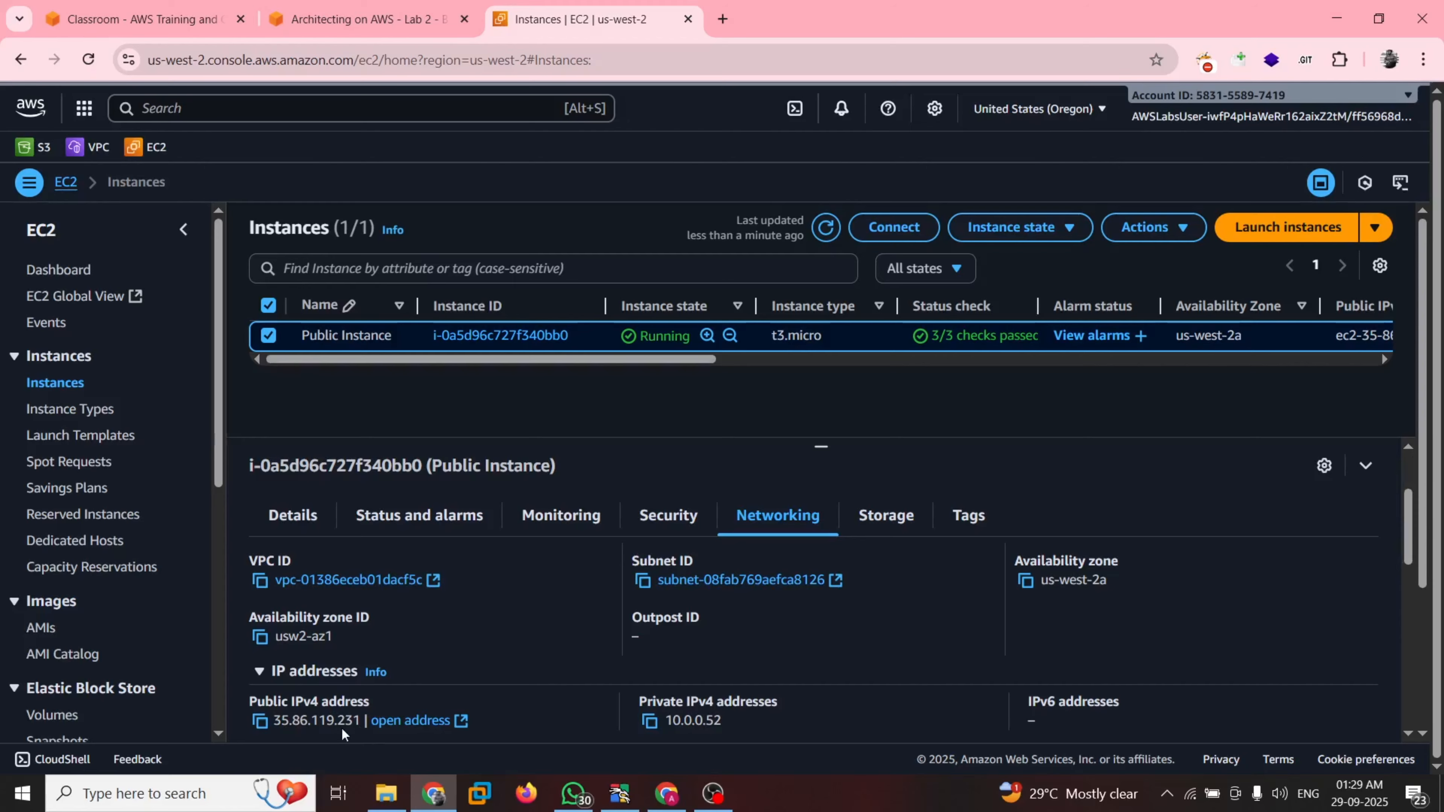
scroll(341, 731, "down", 2)
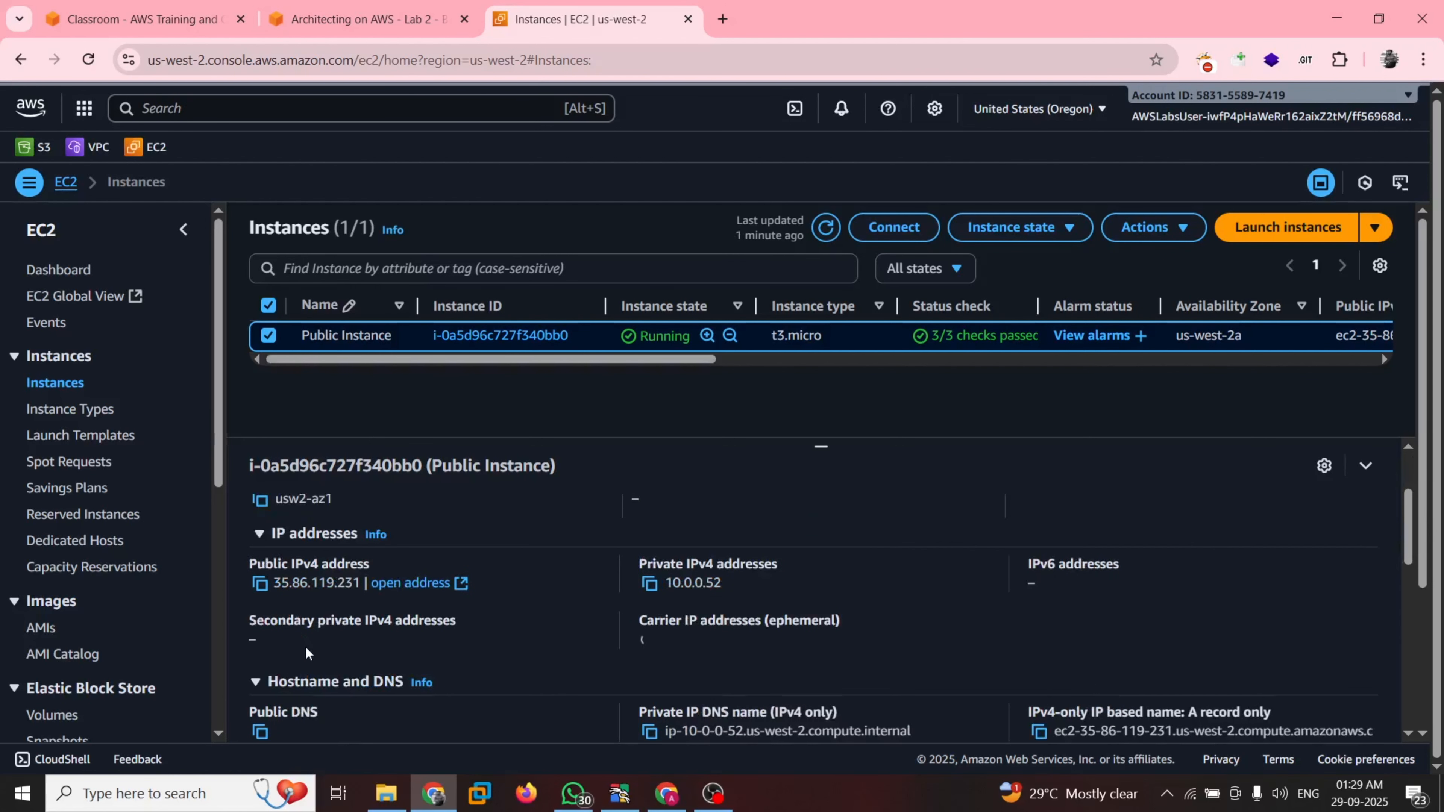
left_click(260, 586)
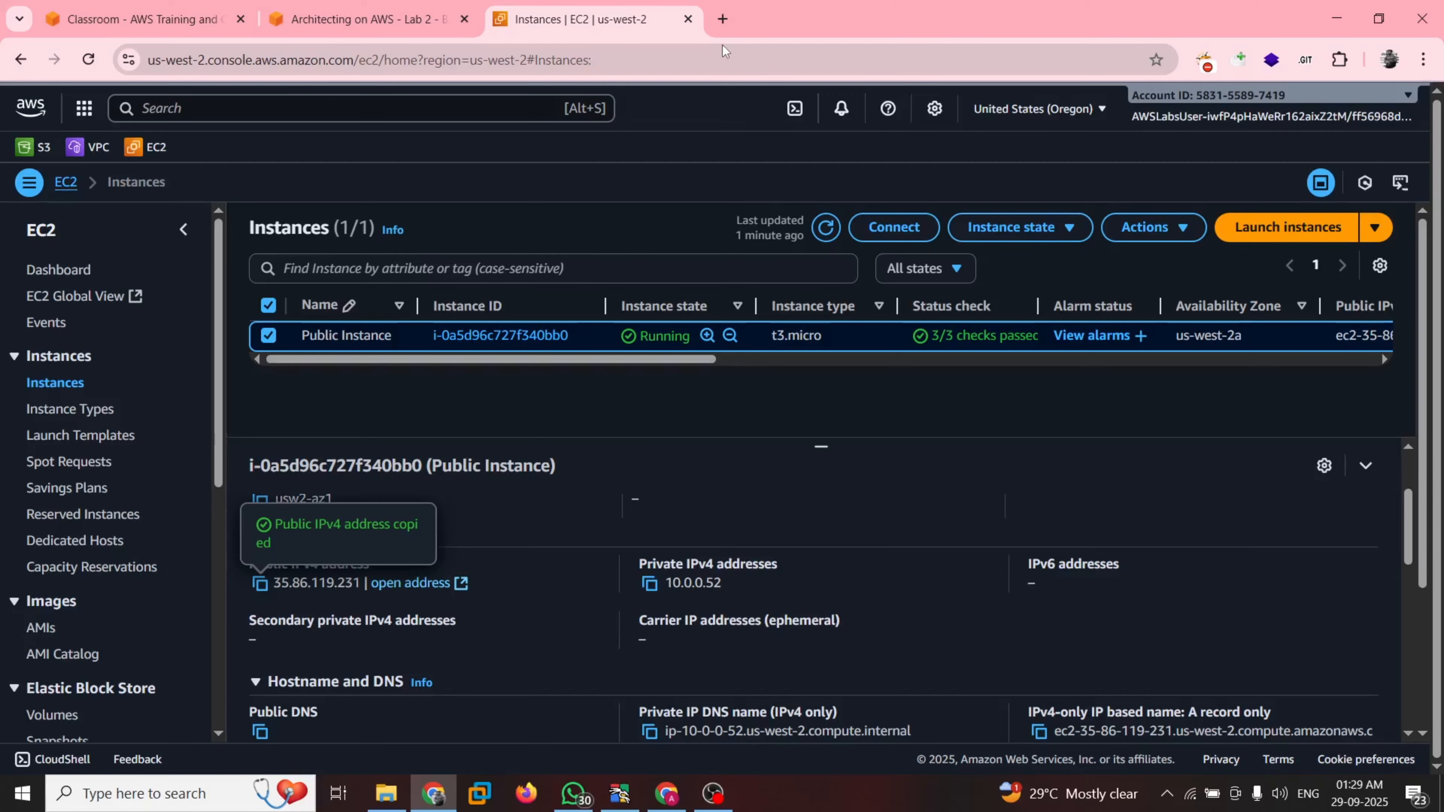
Open the copied public IPv4 address in a new browser tab to check the instance's web page.
left_click(723, 19)
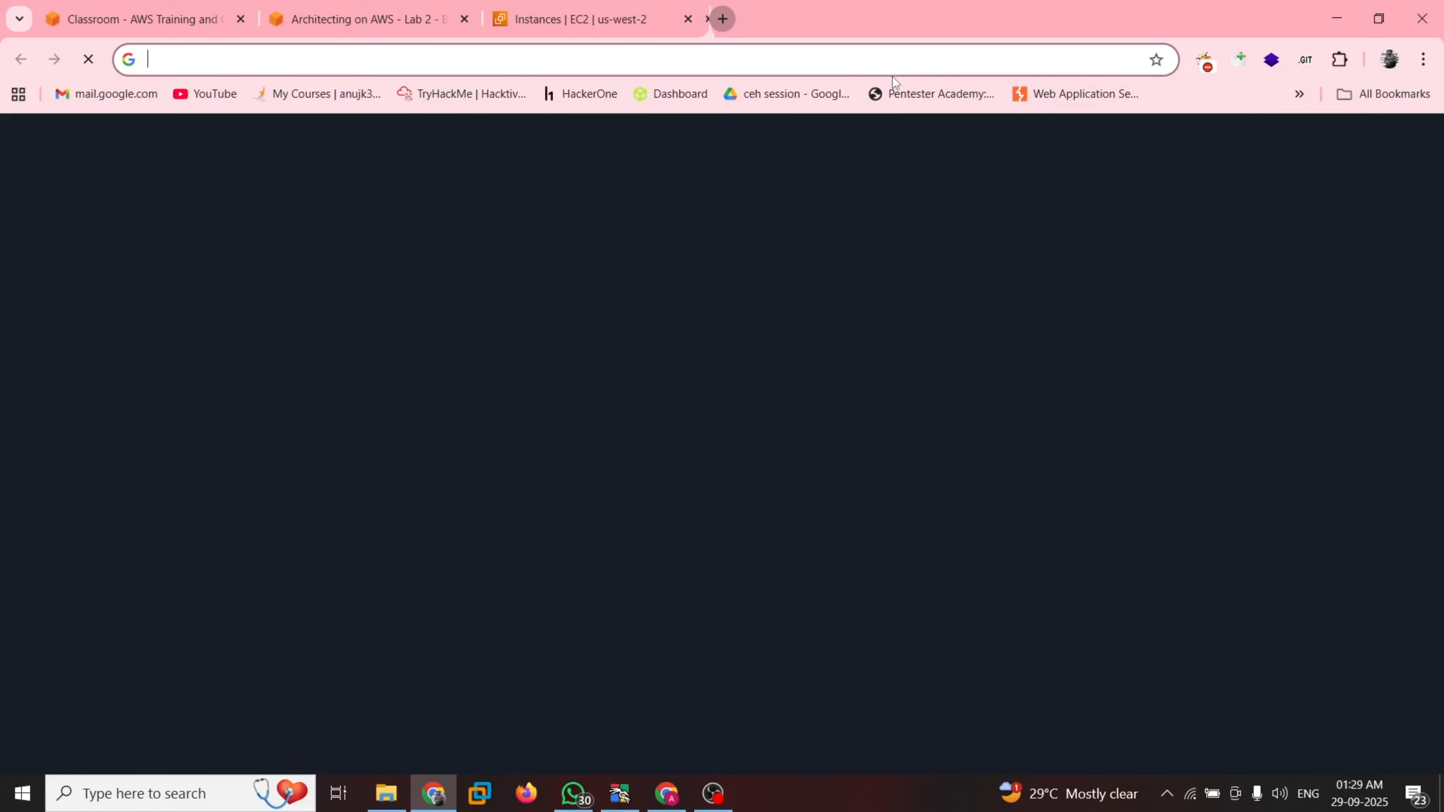
key("ctrl+v")
key("Return")
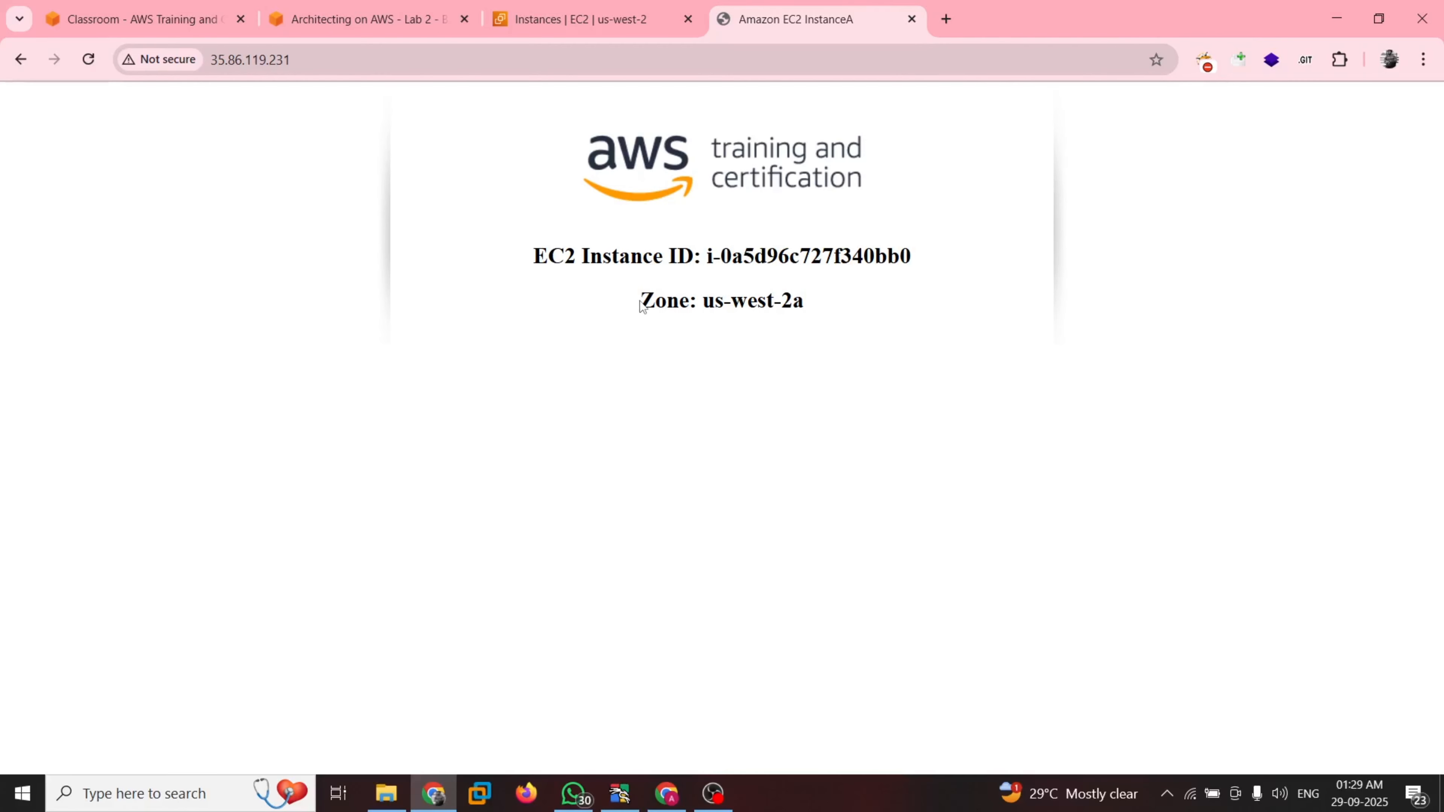
key("ctrl+l")
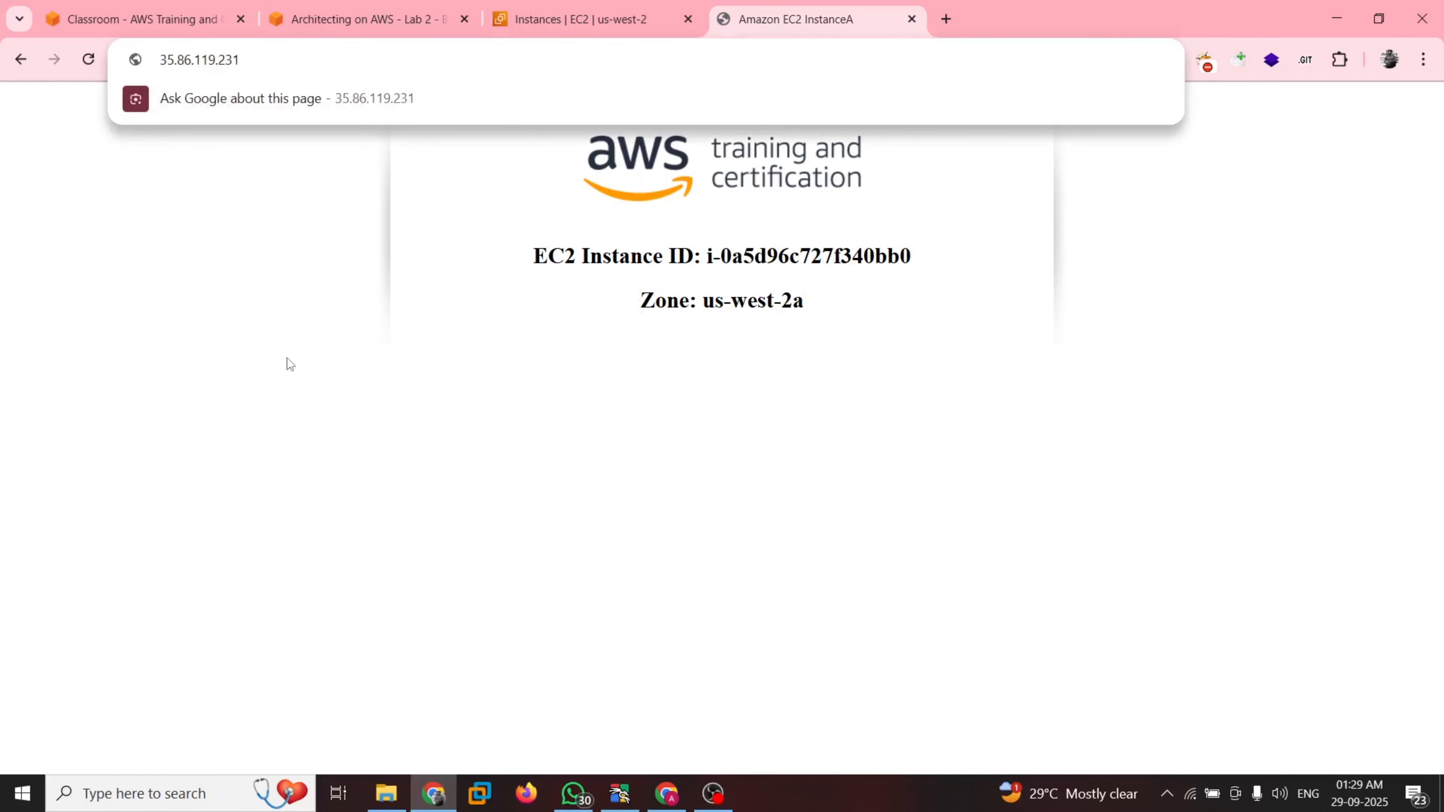
left_click(286, 364)
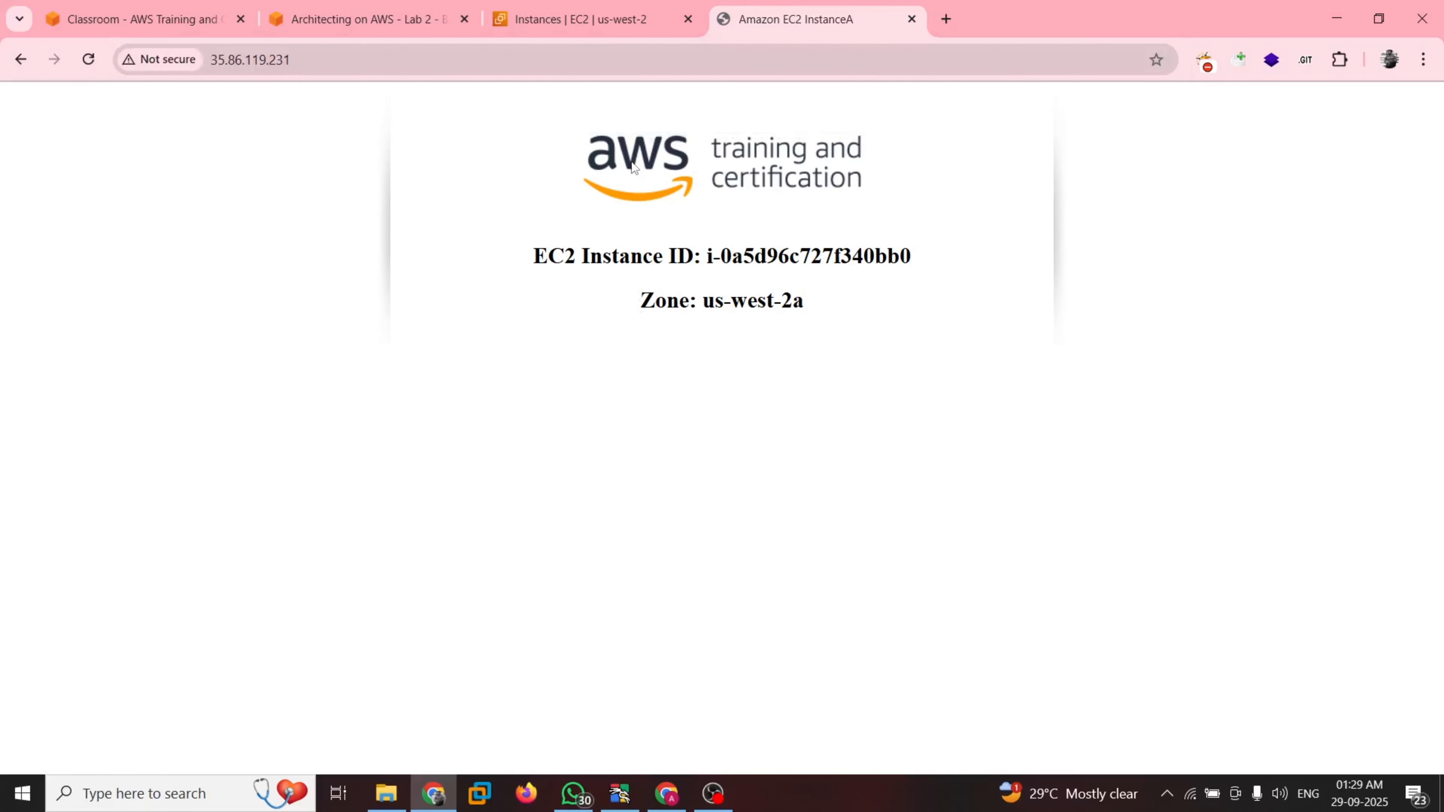
left_click(611, 7)
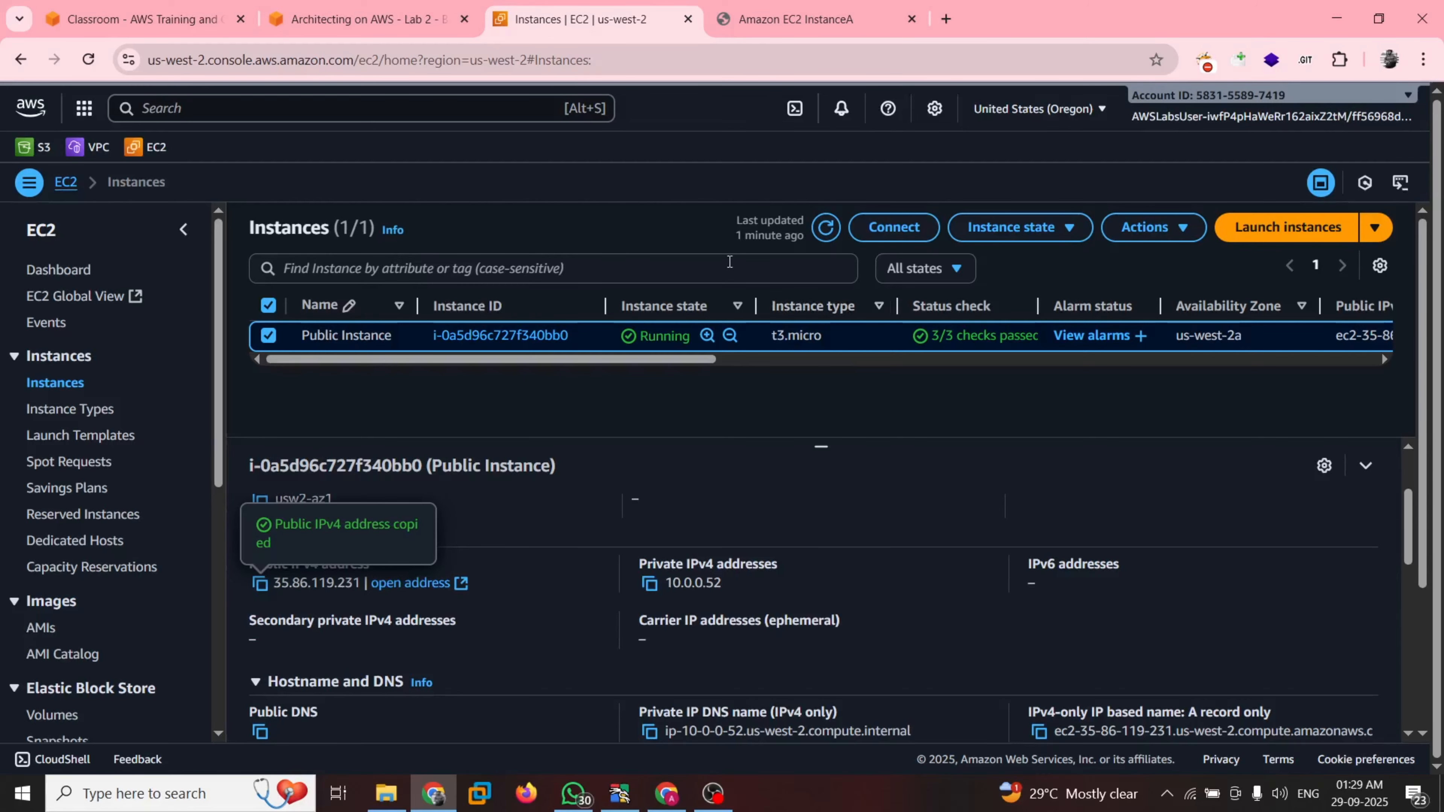
left_click(895, 228)
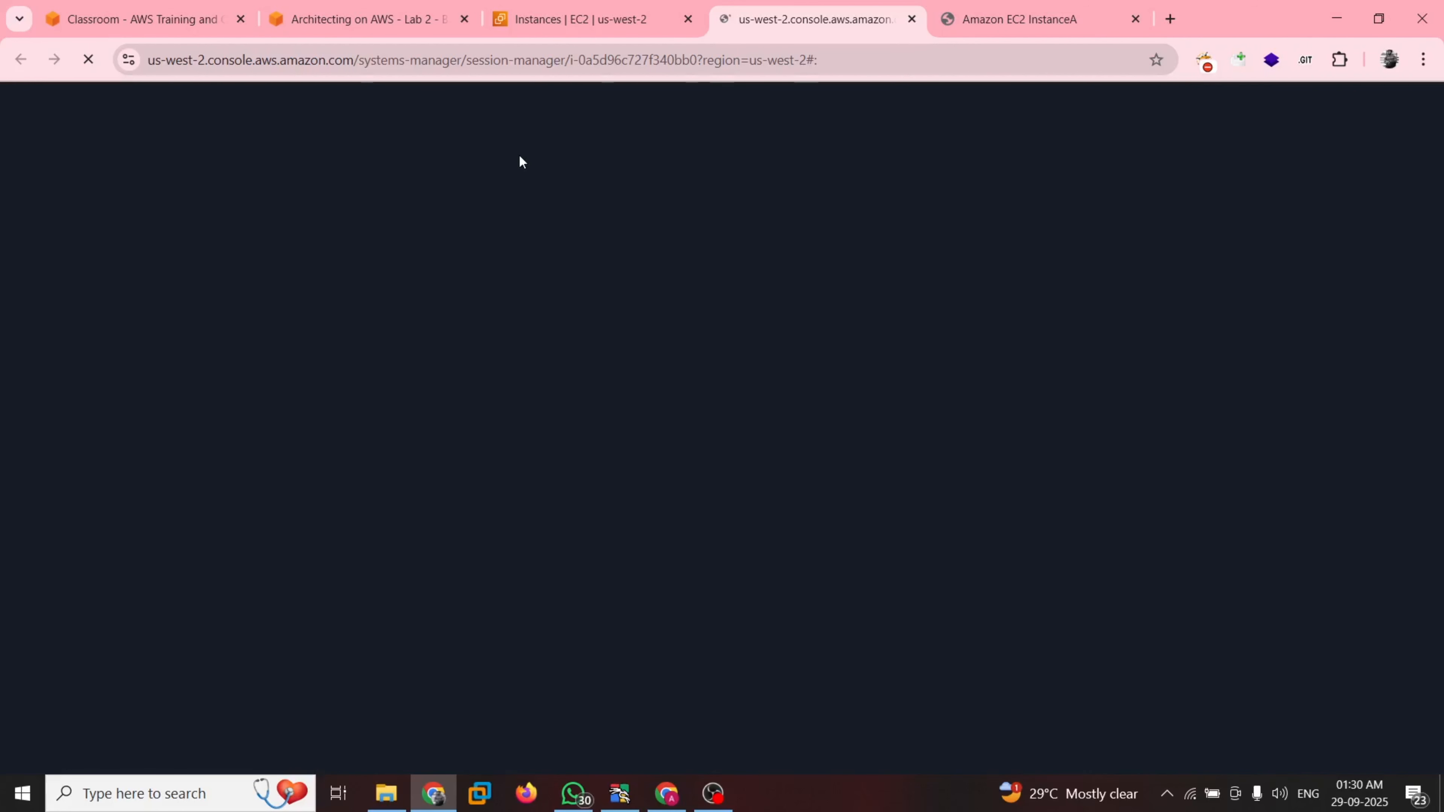
key("ctrl+2")
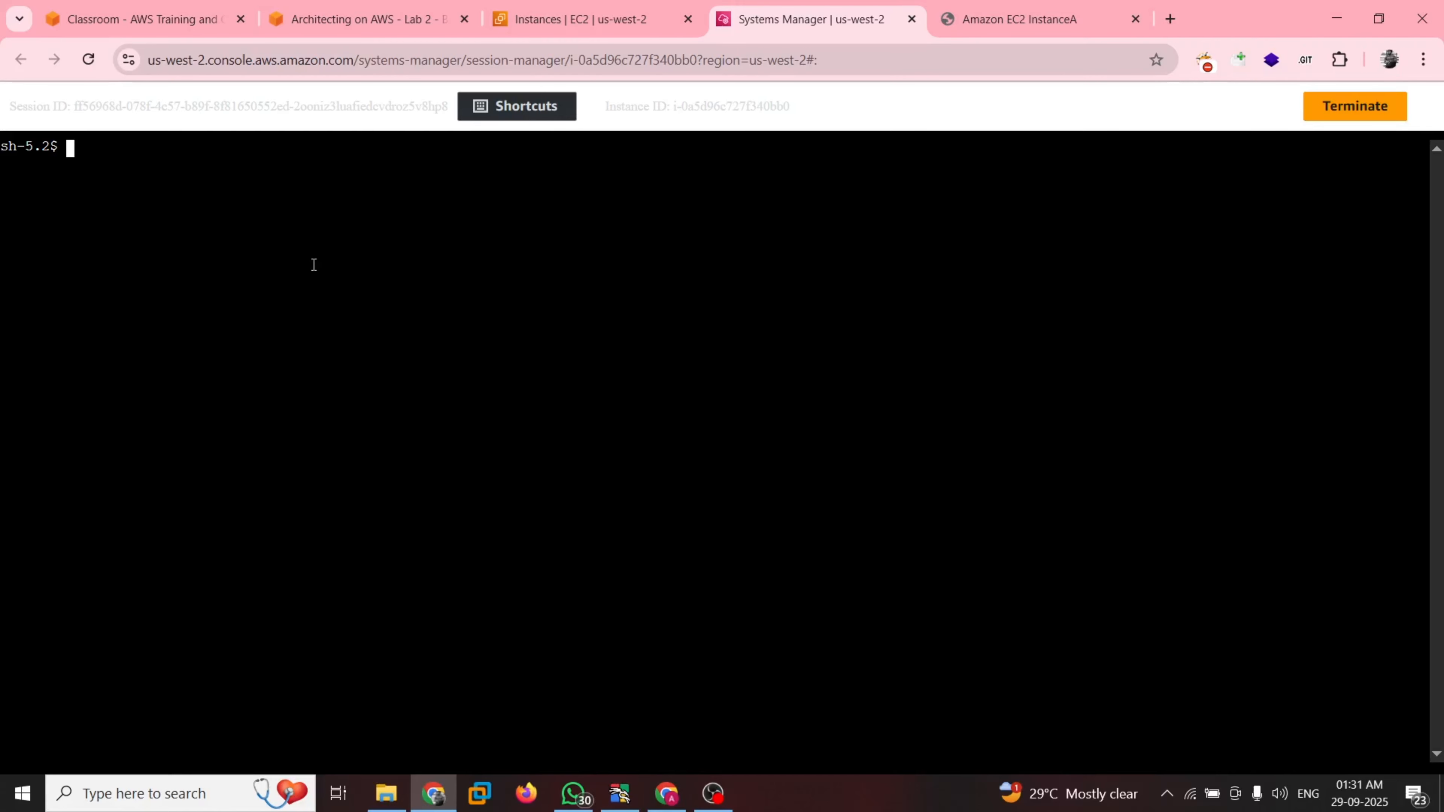
key("ctrl+v")
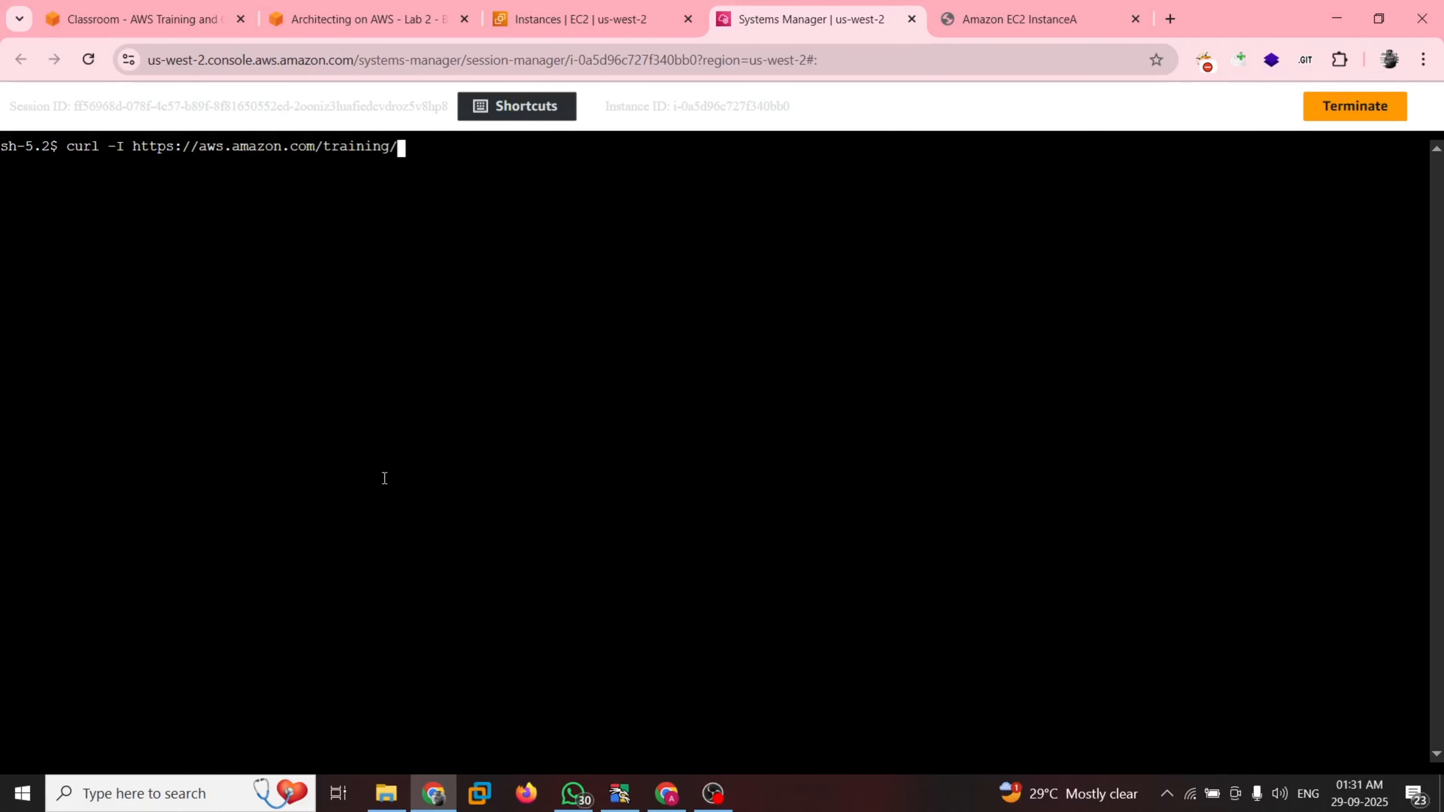
key("Return")
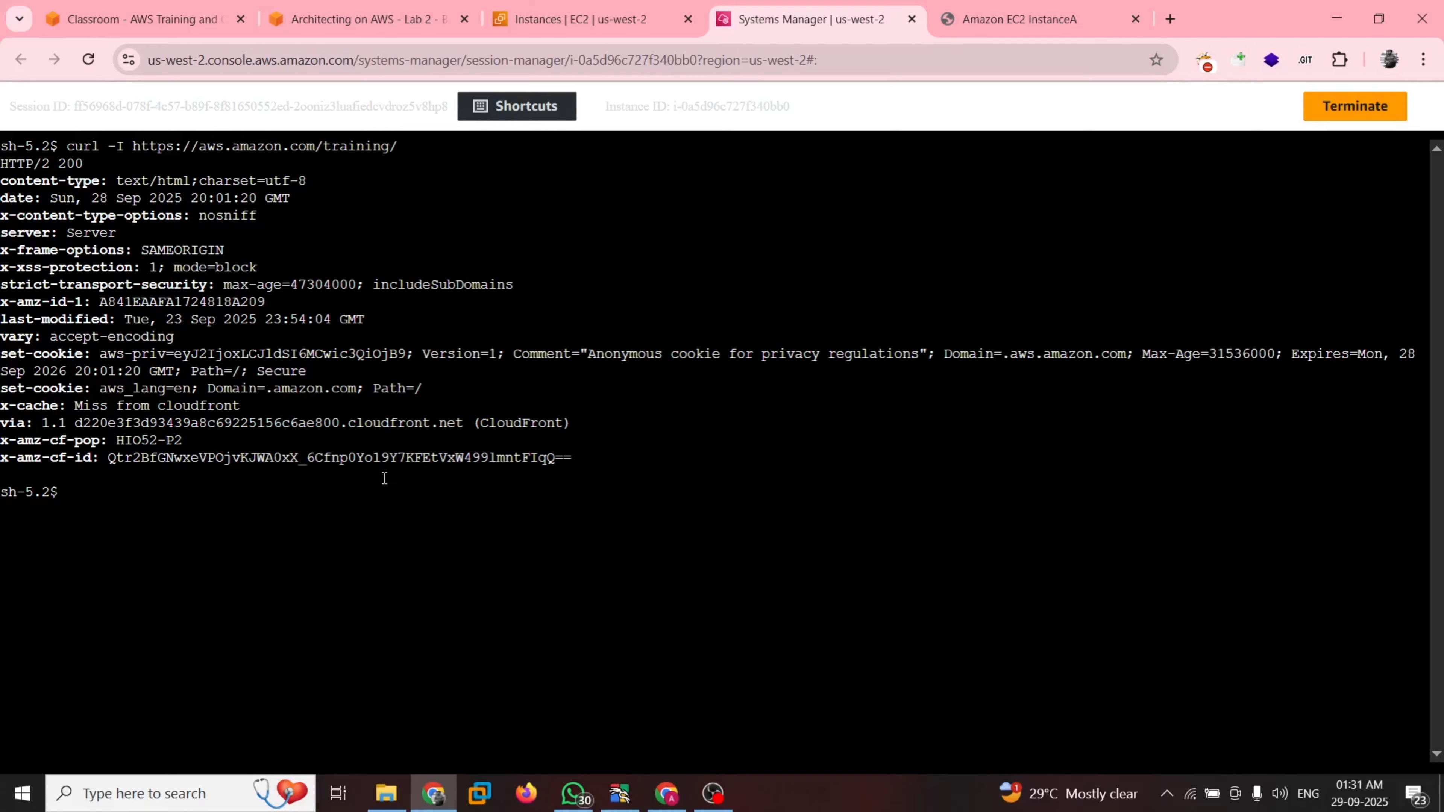
Close the finished Session Manager and Amazon EC2 InstanceA tabs and return to the lab's Task 9 instructions.
key("ctrl+2")
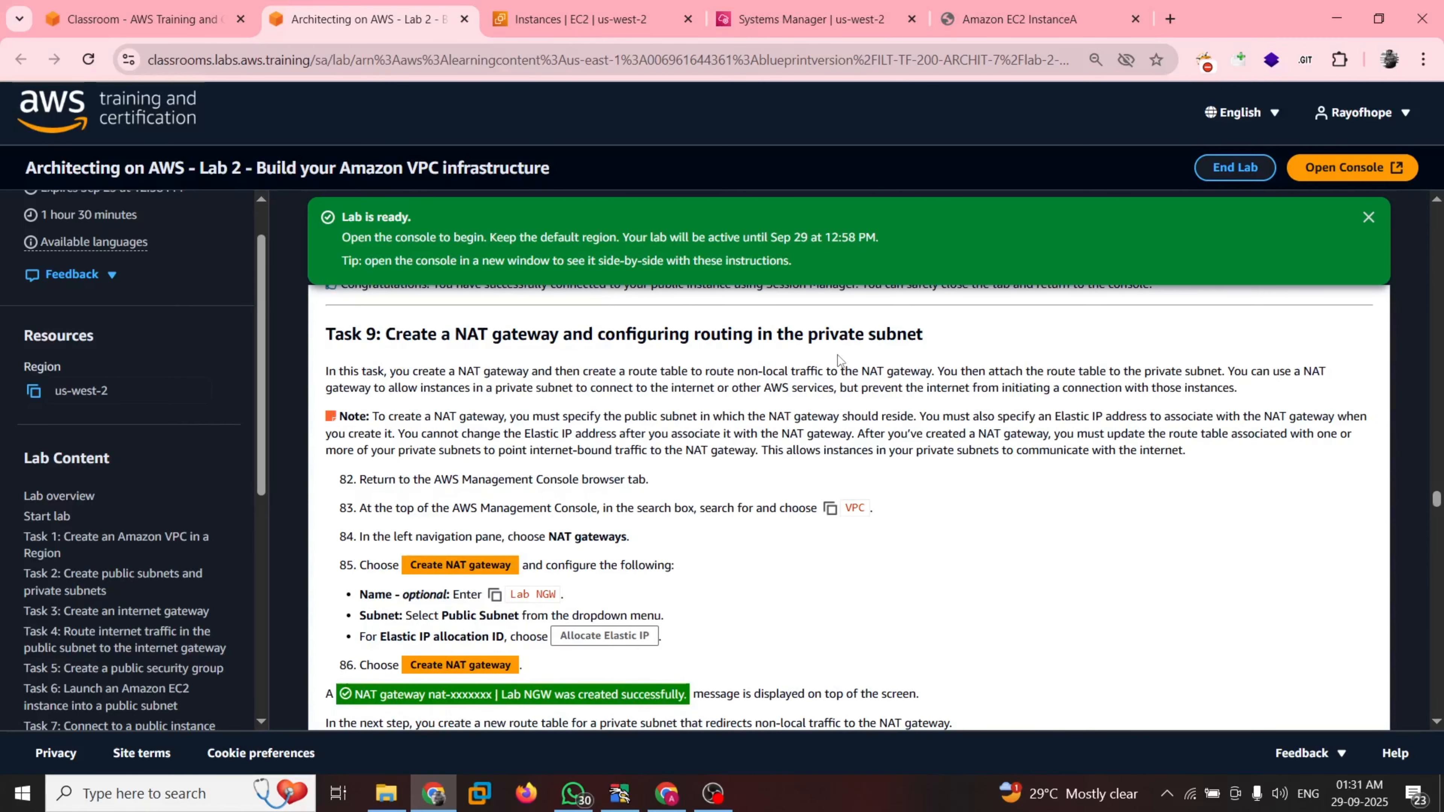
key("ctrl+4")
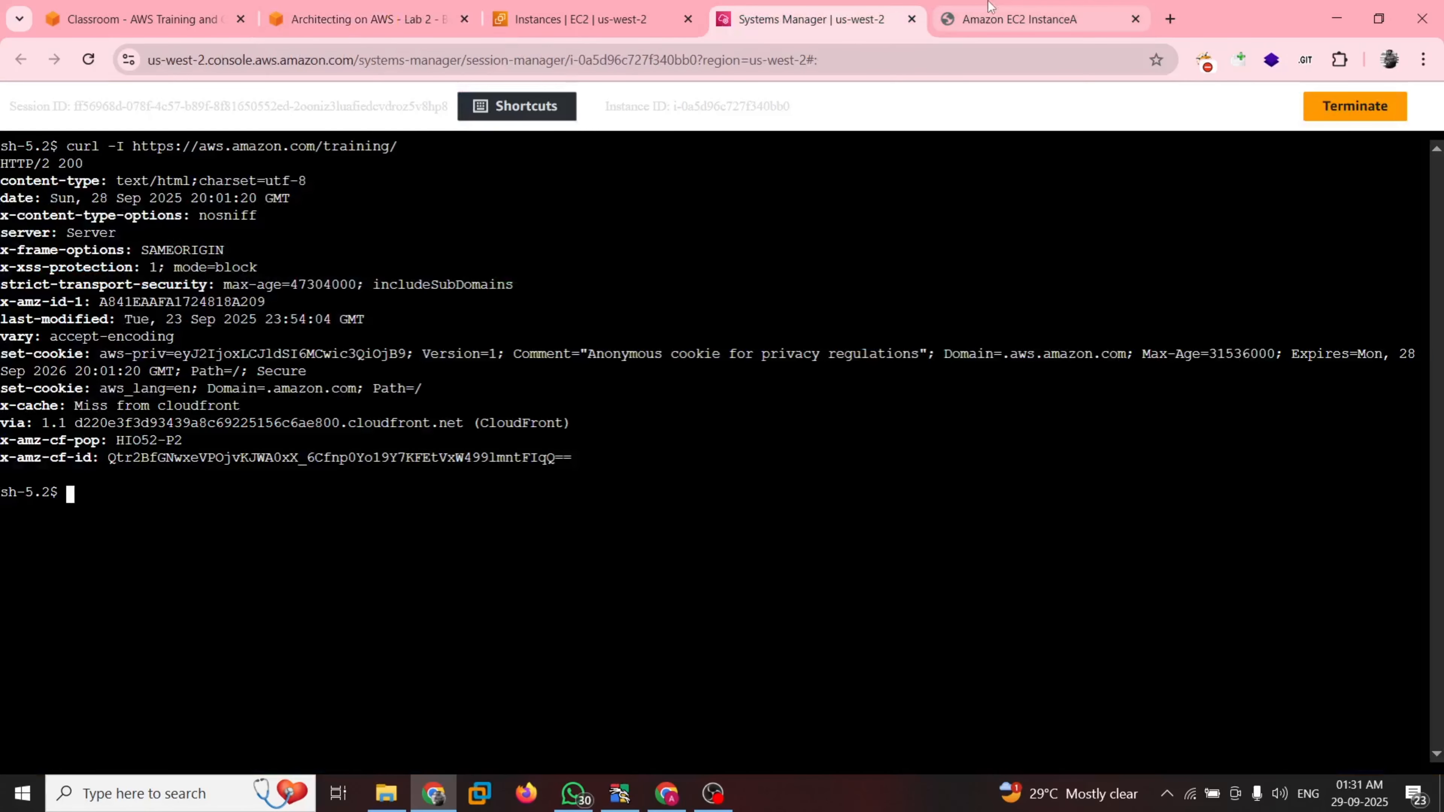
left_click(992, 7)
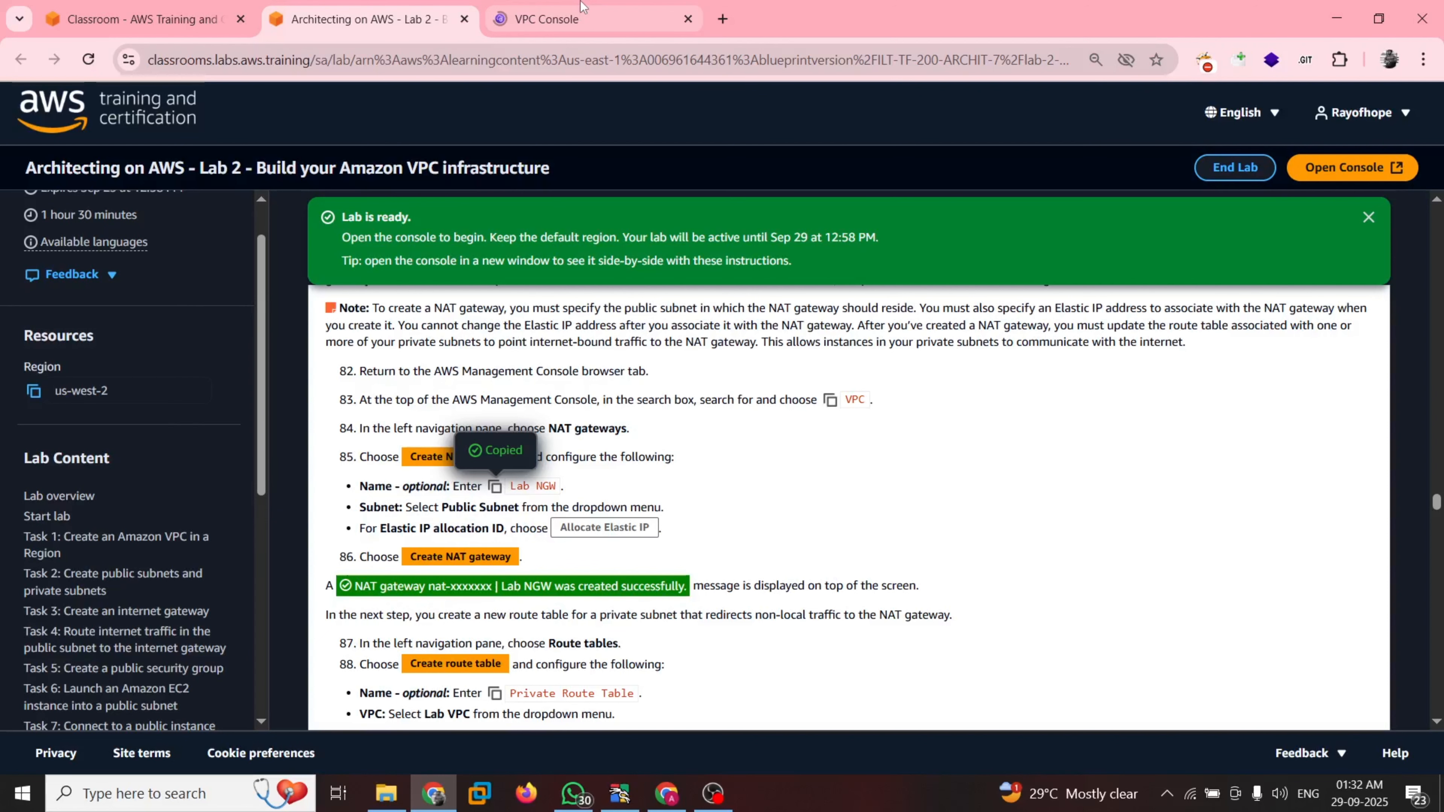
Create a public NAT gateway named Lab NGW in Public Subnet with a newly allocated Elastic IP, following the lab instructions.
left_click(582, 8)
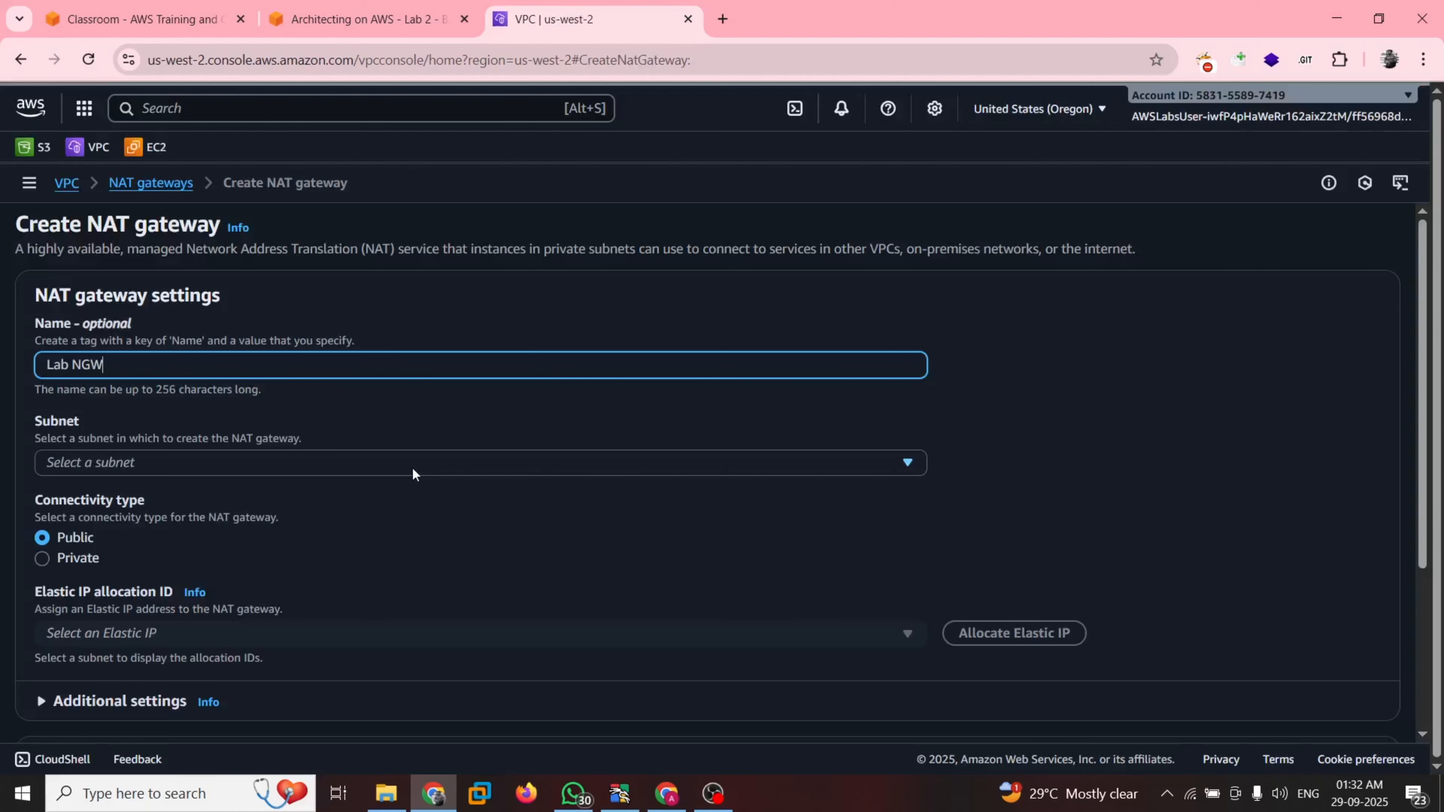
left_click(413, 469)
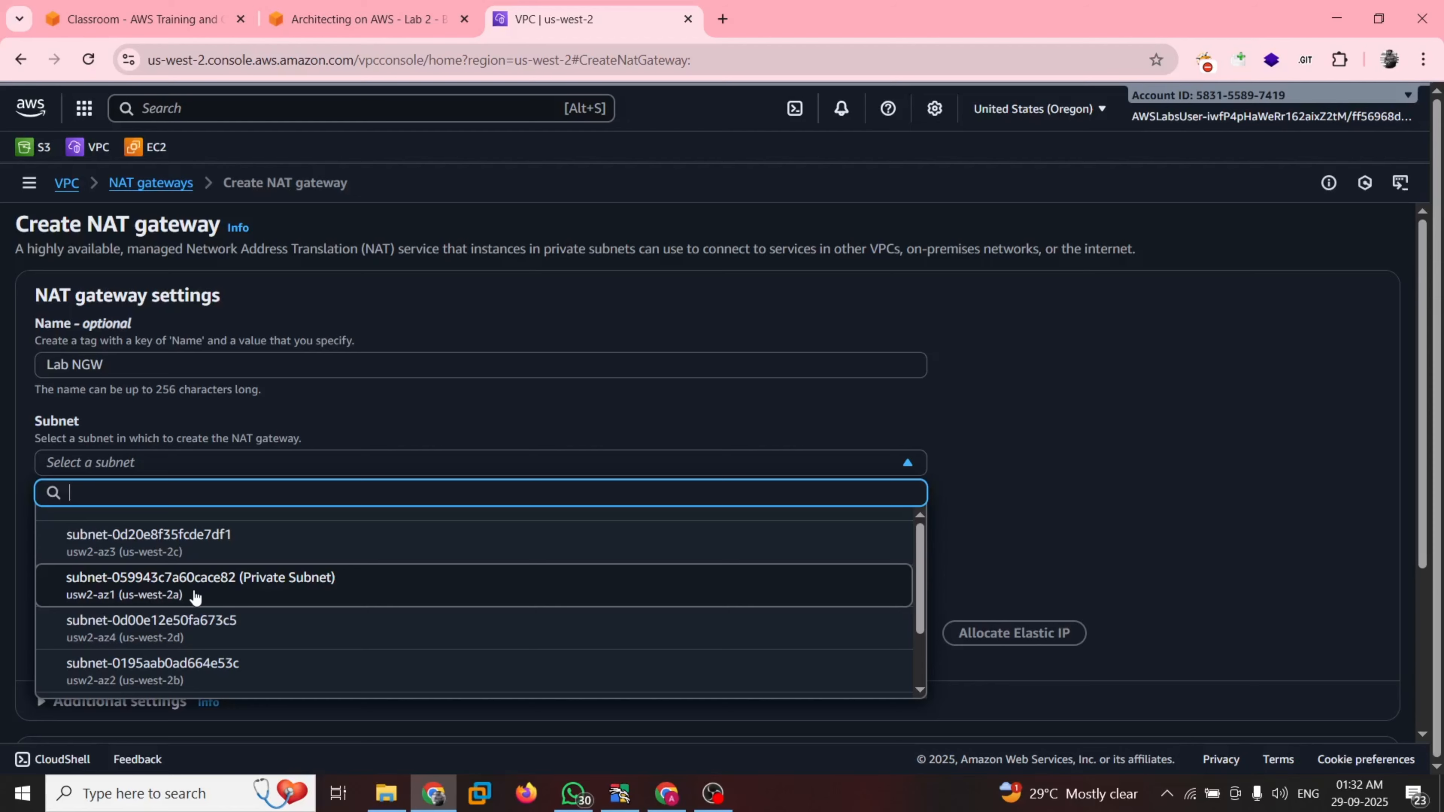
key("ctrl+shift+Tab")
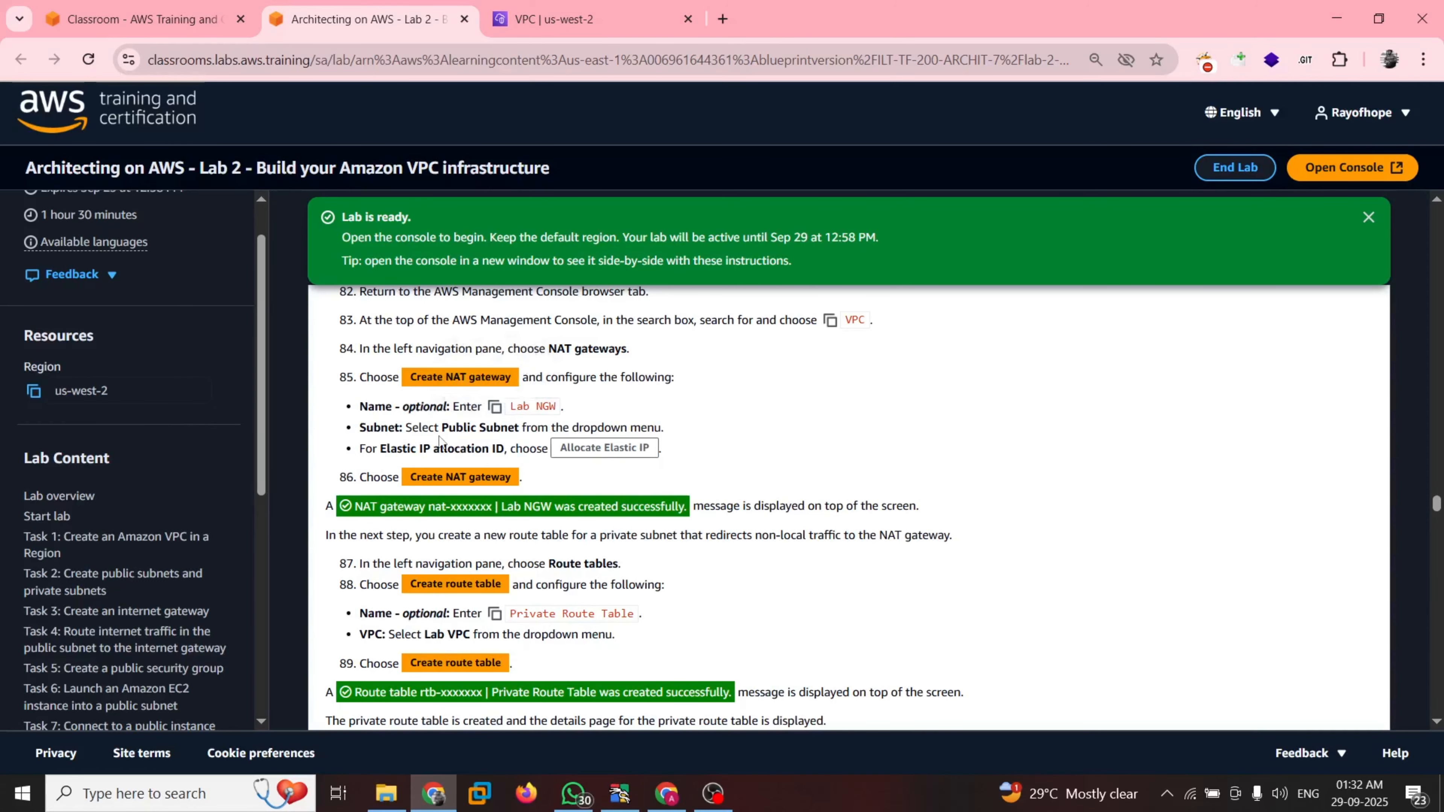
scroll(440, 440, "up", 2)
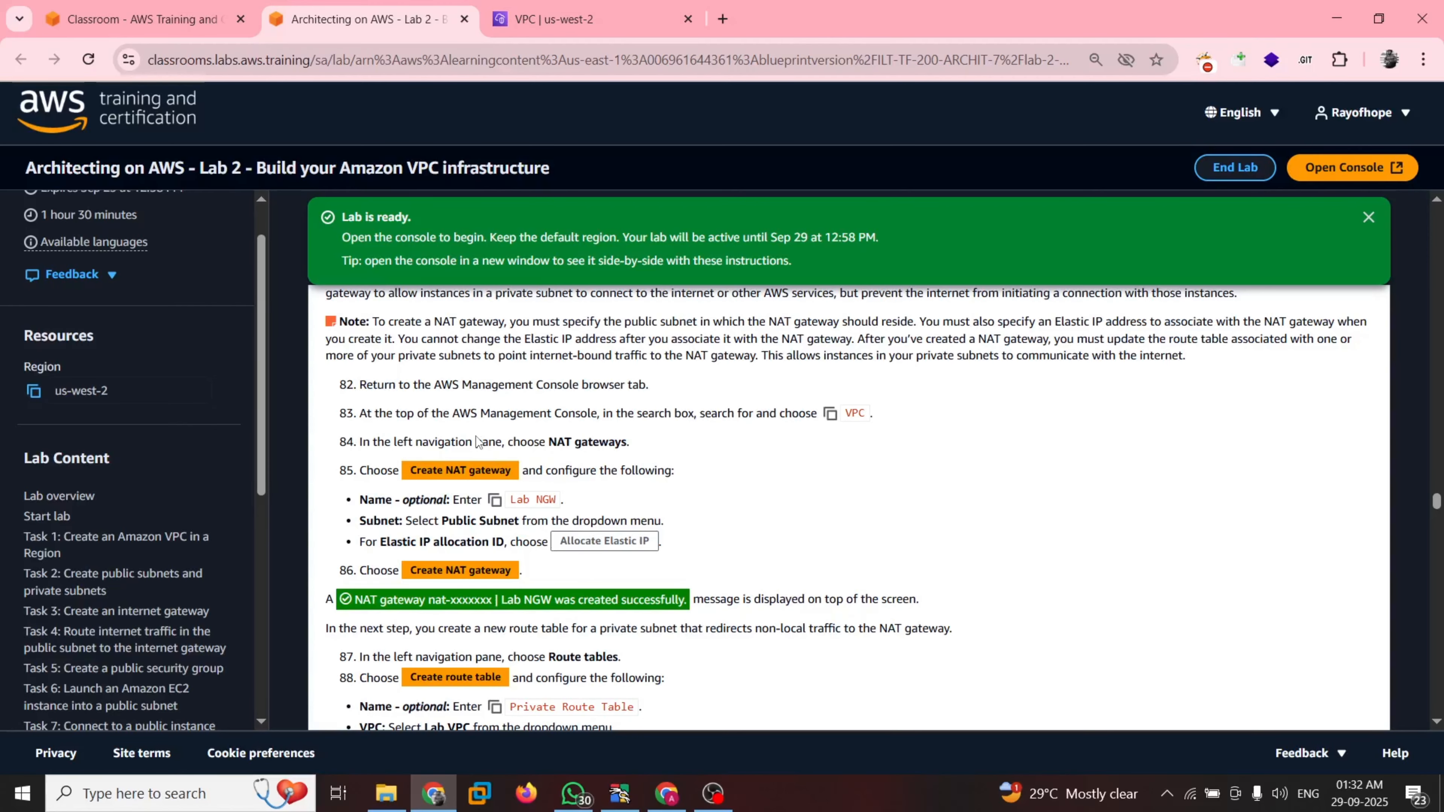
scroll(446, 576, "up", 1)
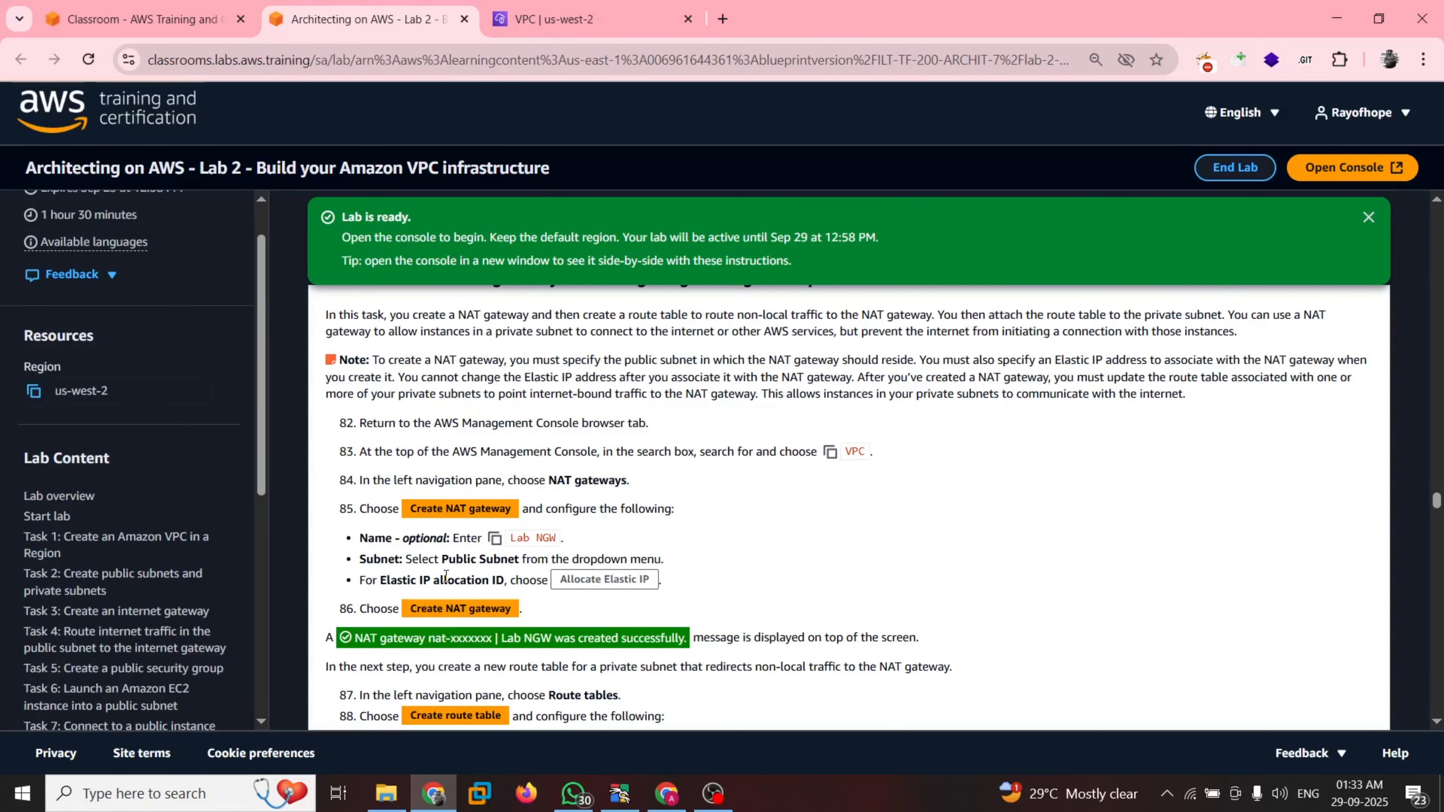
scroll(531, 526, "down", 1)
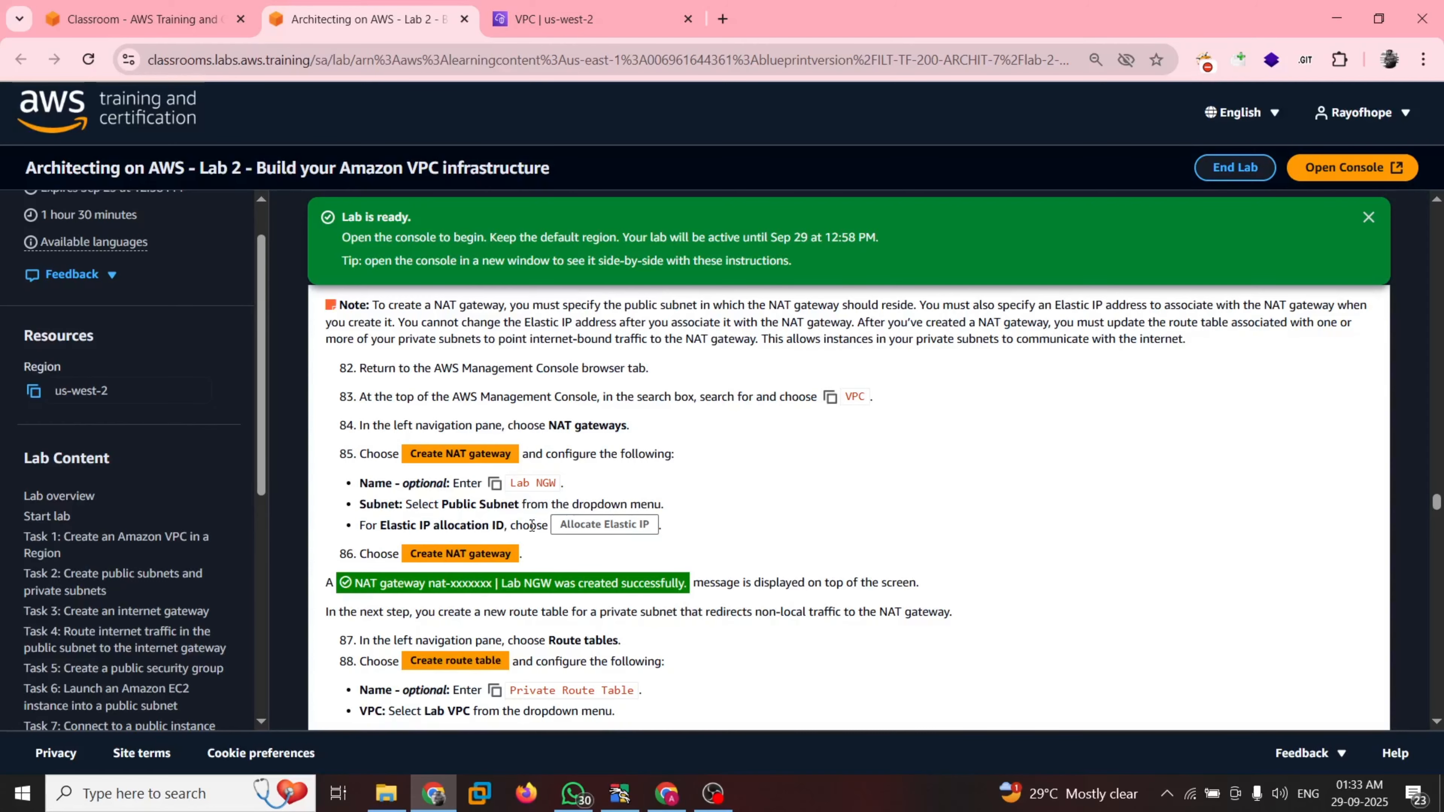
key("ctrl+Tab")
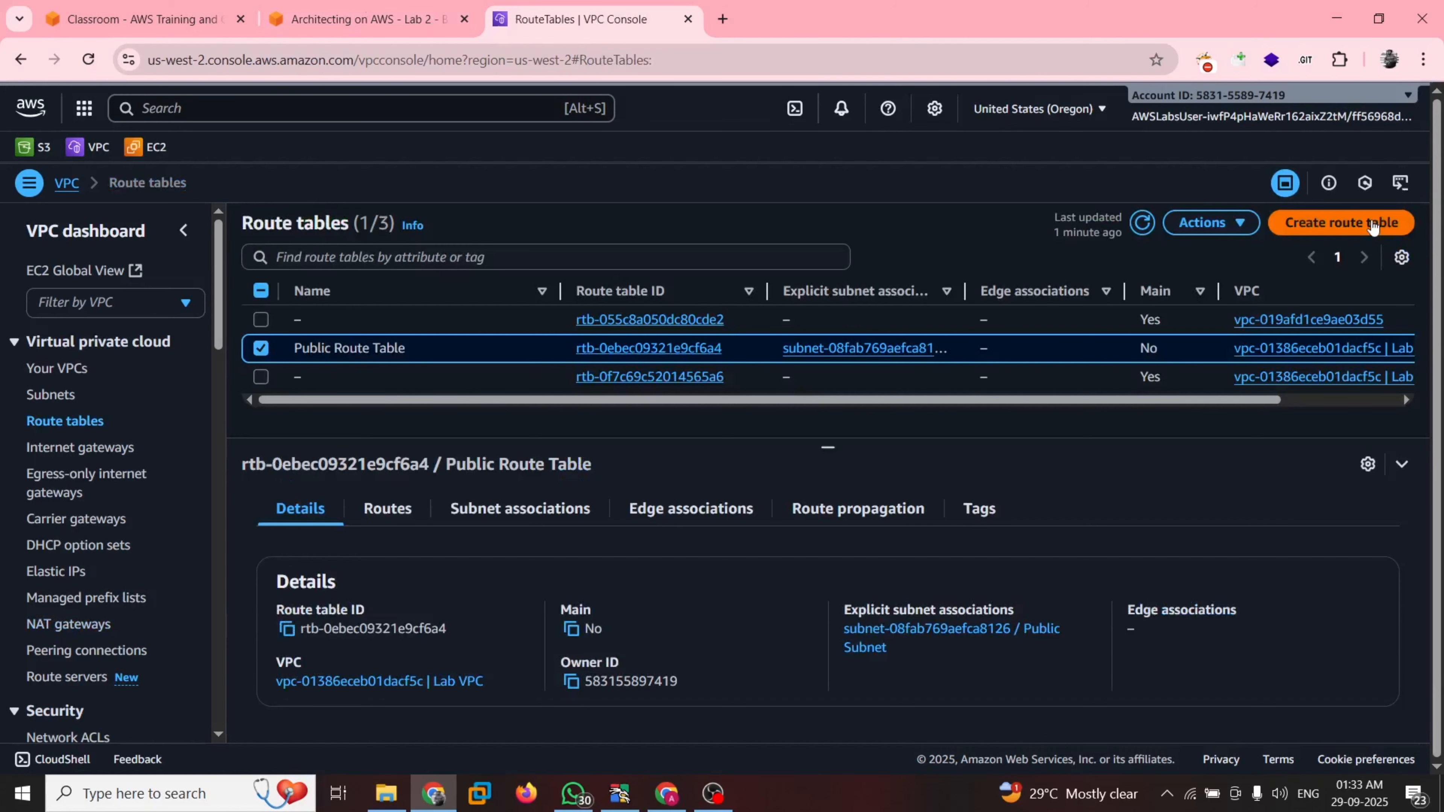
Create a route table named Private Route Table in Lab VPC.
left_click(1372, 223)
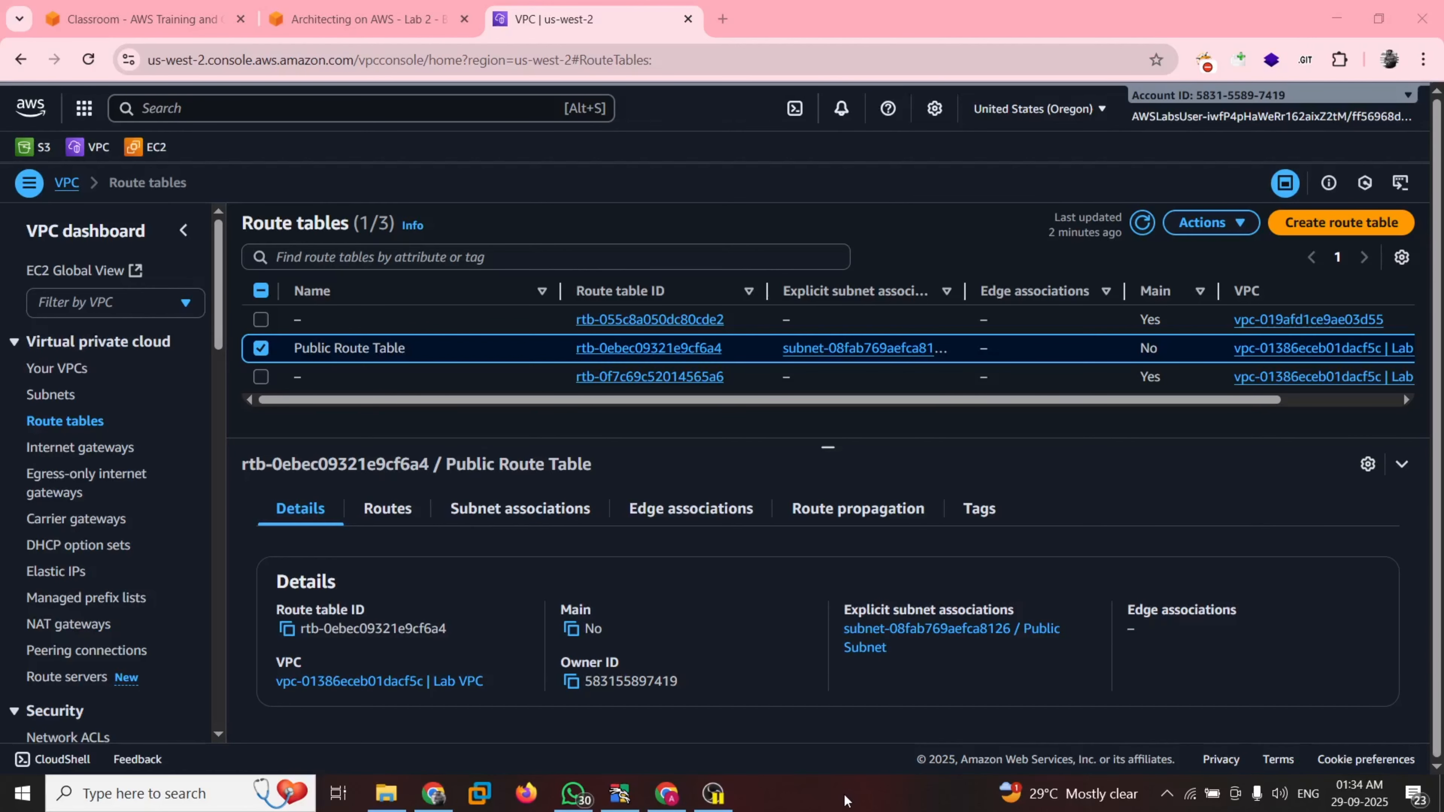
left_click(364, 19)
left_click(494, 511)
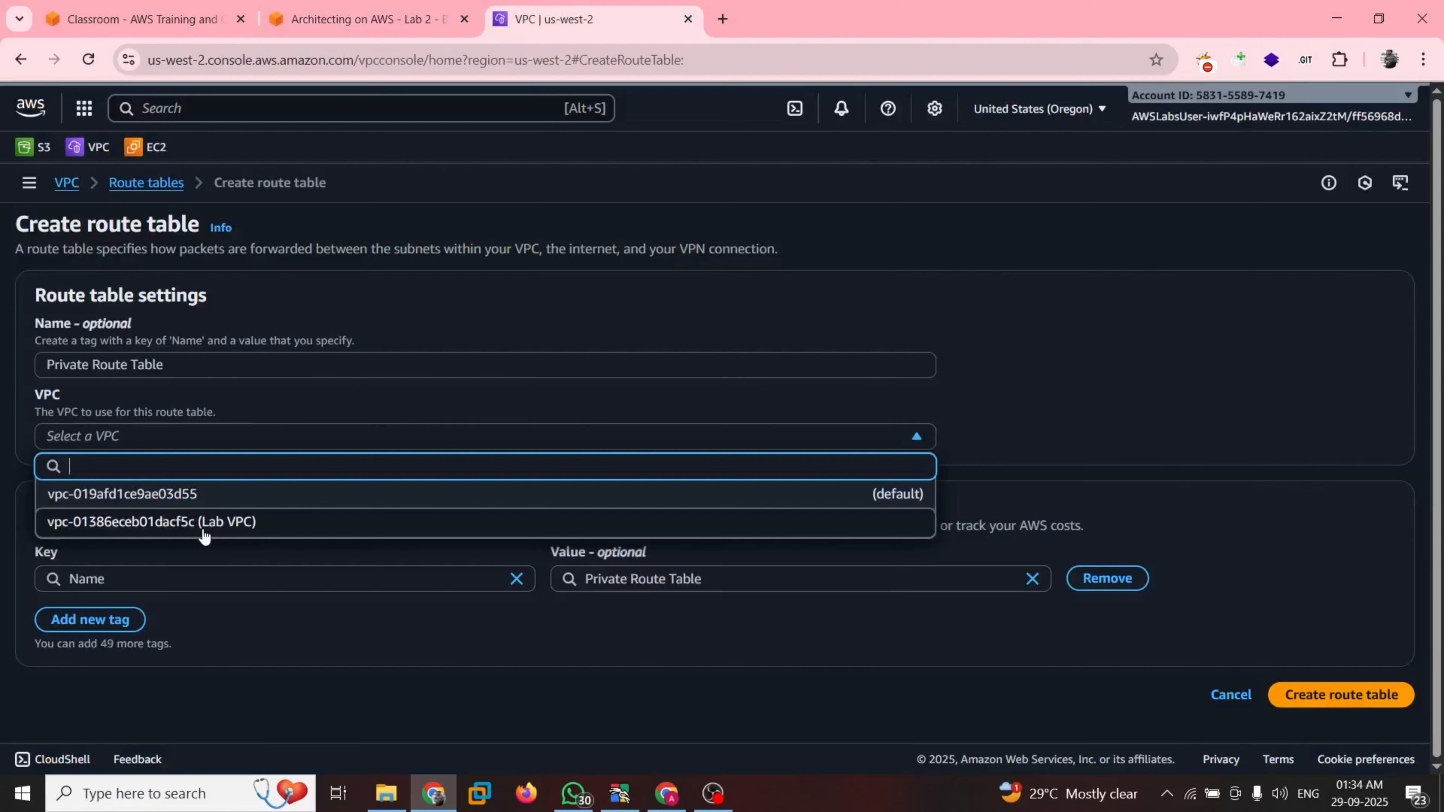
left_click(205, 522)
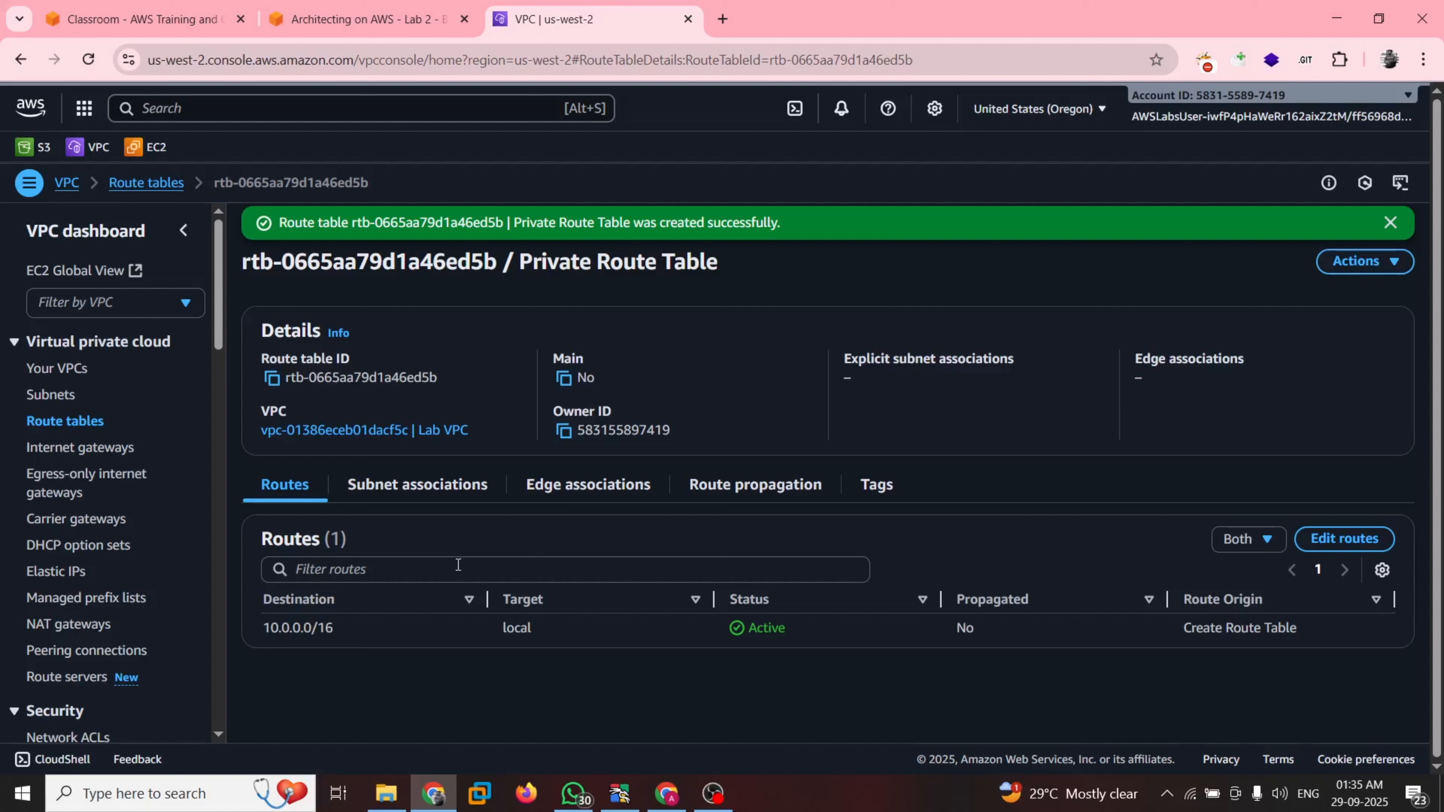
Add a 0.0.0.0/0 route to the NAT gateway in Private Route Table and associate the table with Private Subnet.
key("ctrl+shift+Tab")
scroll(557, 511, "down", 1)
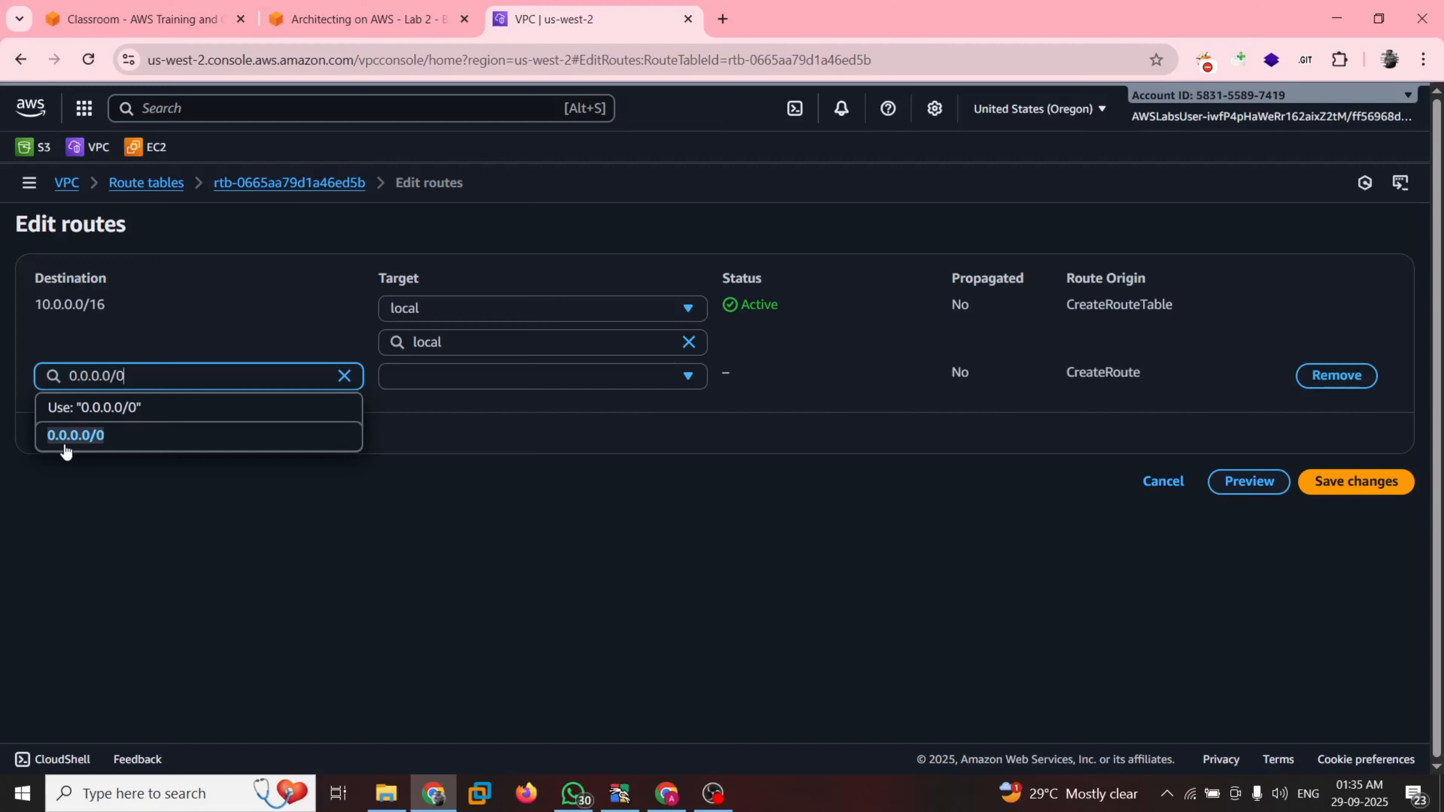
left_click(66, 447)
left_click(540, 376)
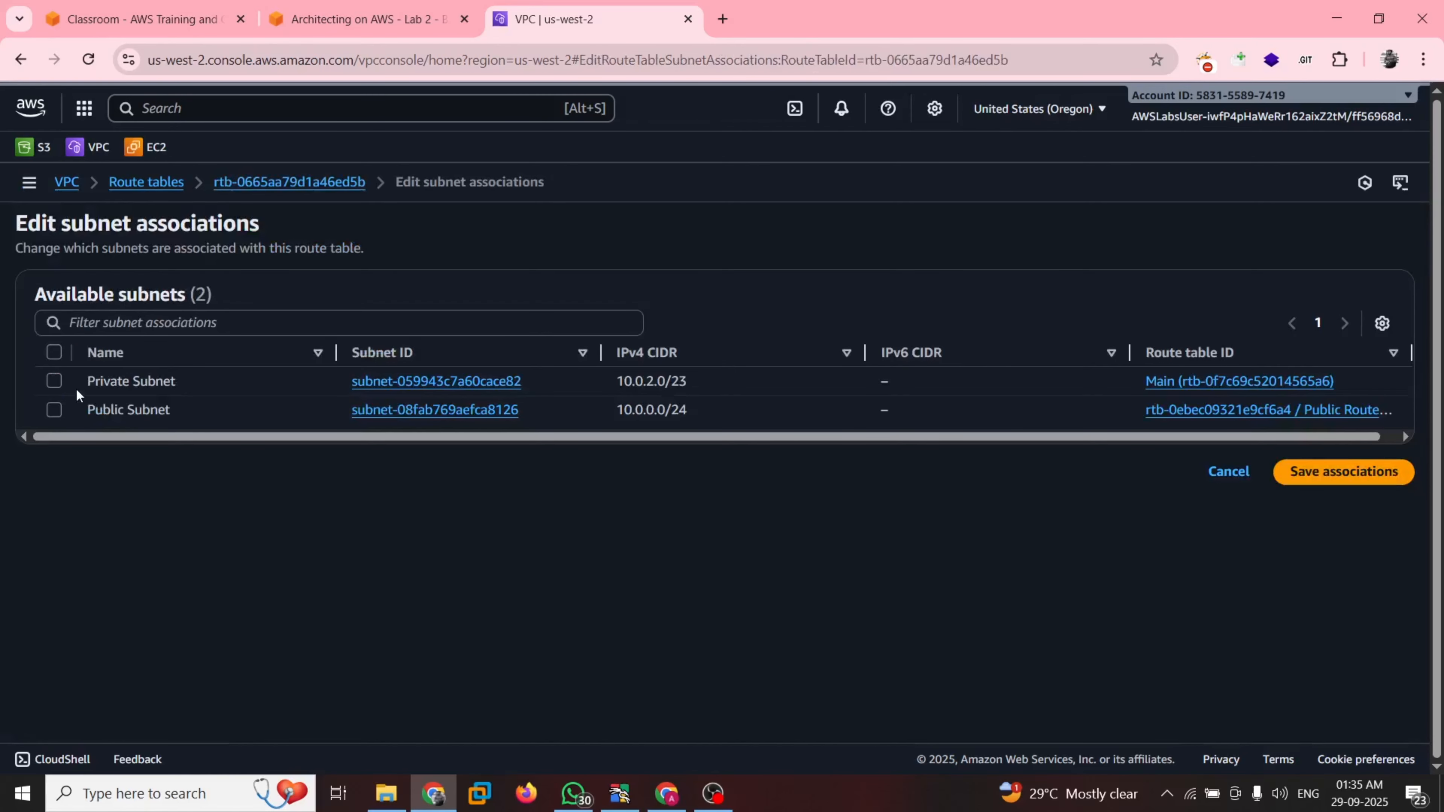
left_click(53, 381)
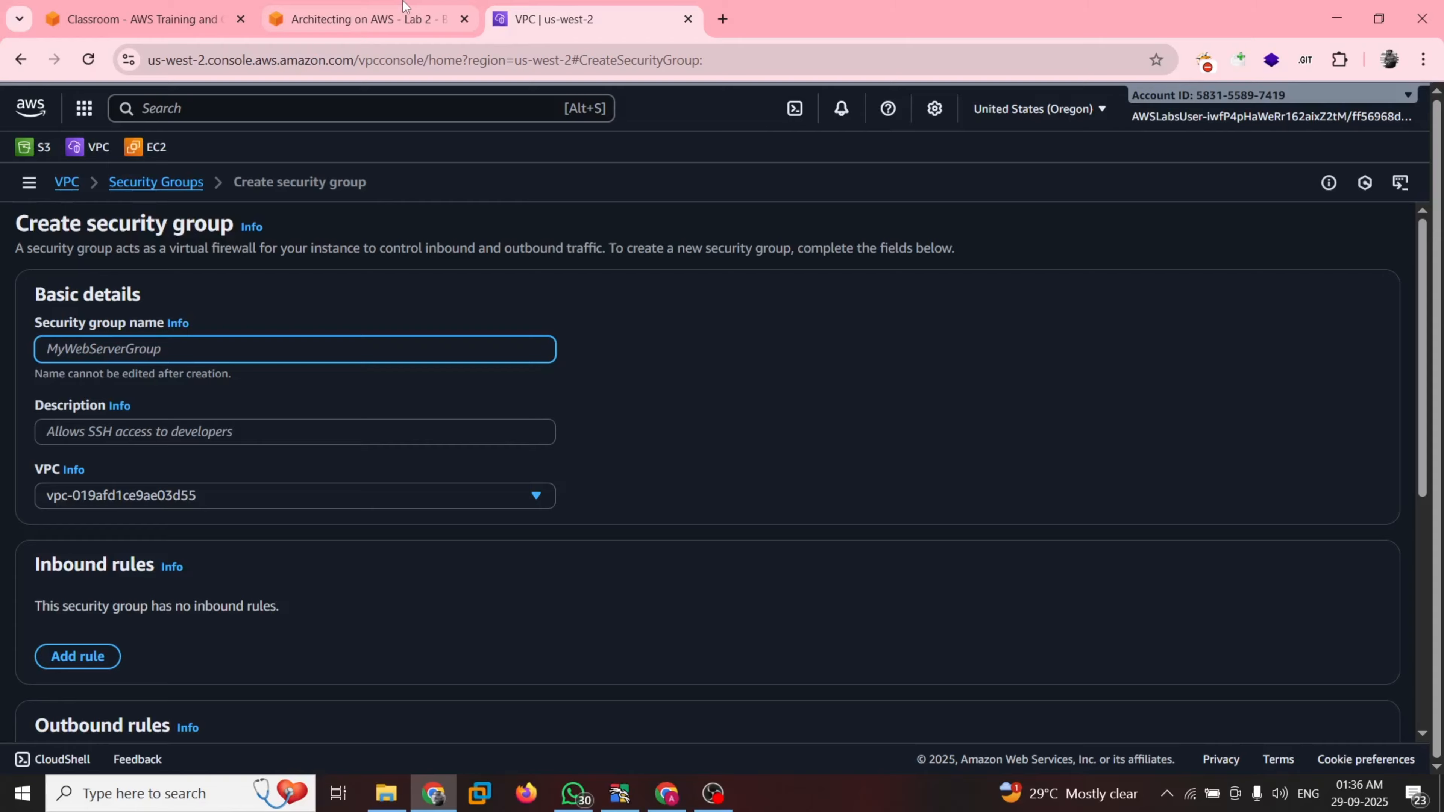
Name the new security group Private SG, describe it as "Allows incoming traffic to private instance from public security group", and assign it to Lab VPC.
left_click(406, 18)
left_click(472, 498)
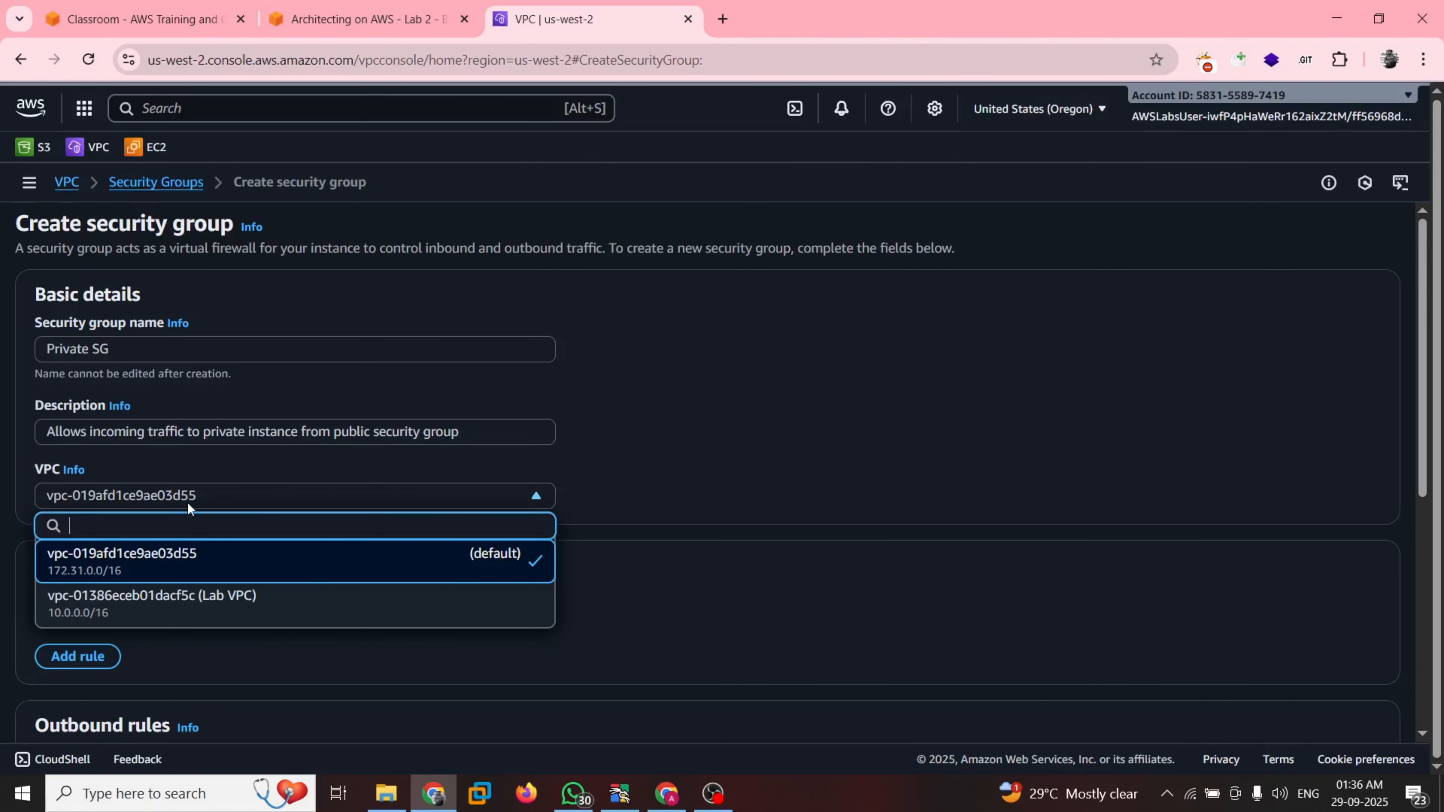
left_click(170, 600)
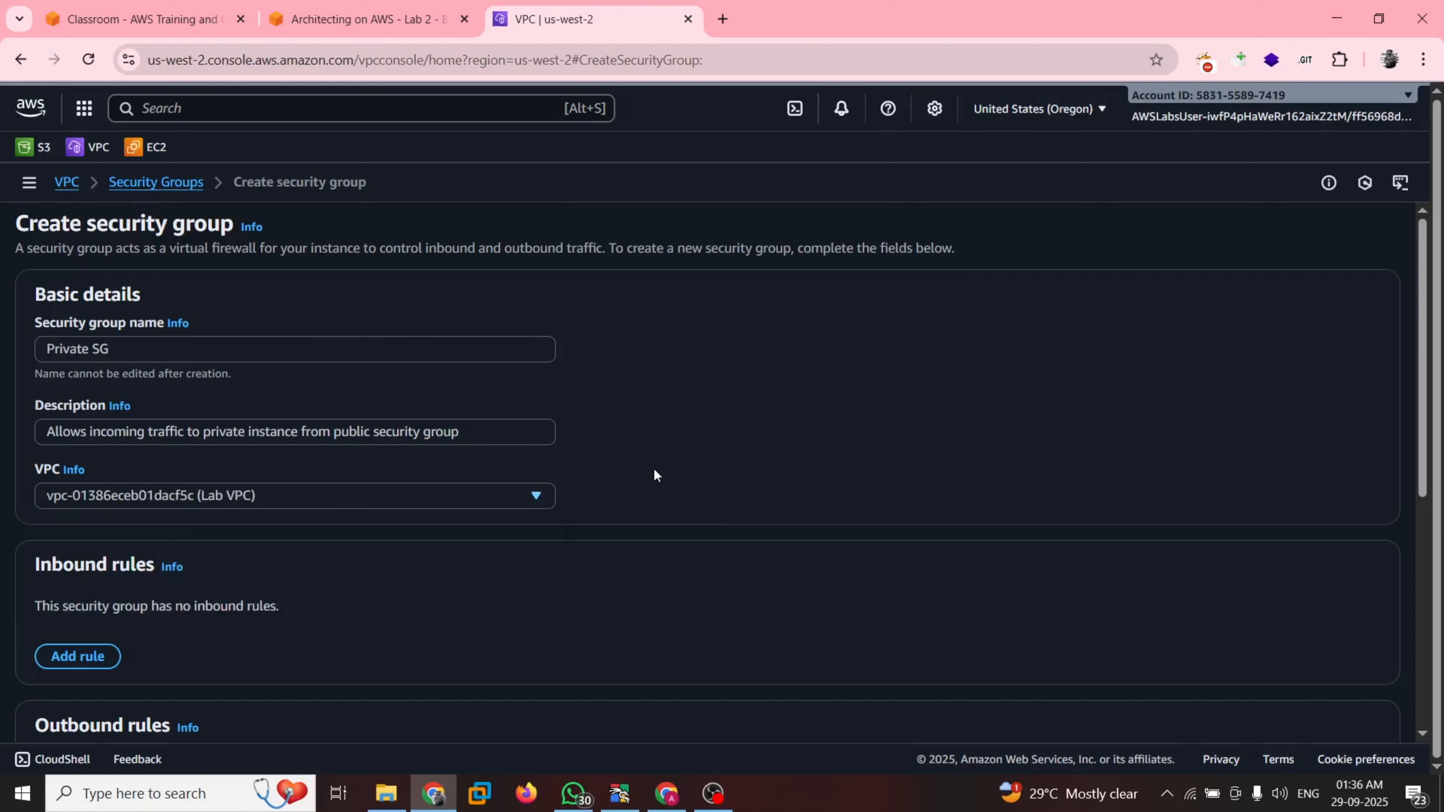
Add an HTTP inbound rule with Public SG as custom source and the tag Name = Private SG, and create the security group.
scroll(653, 474, "down", 2)
left_click(77, 516)
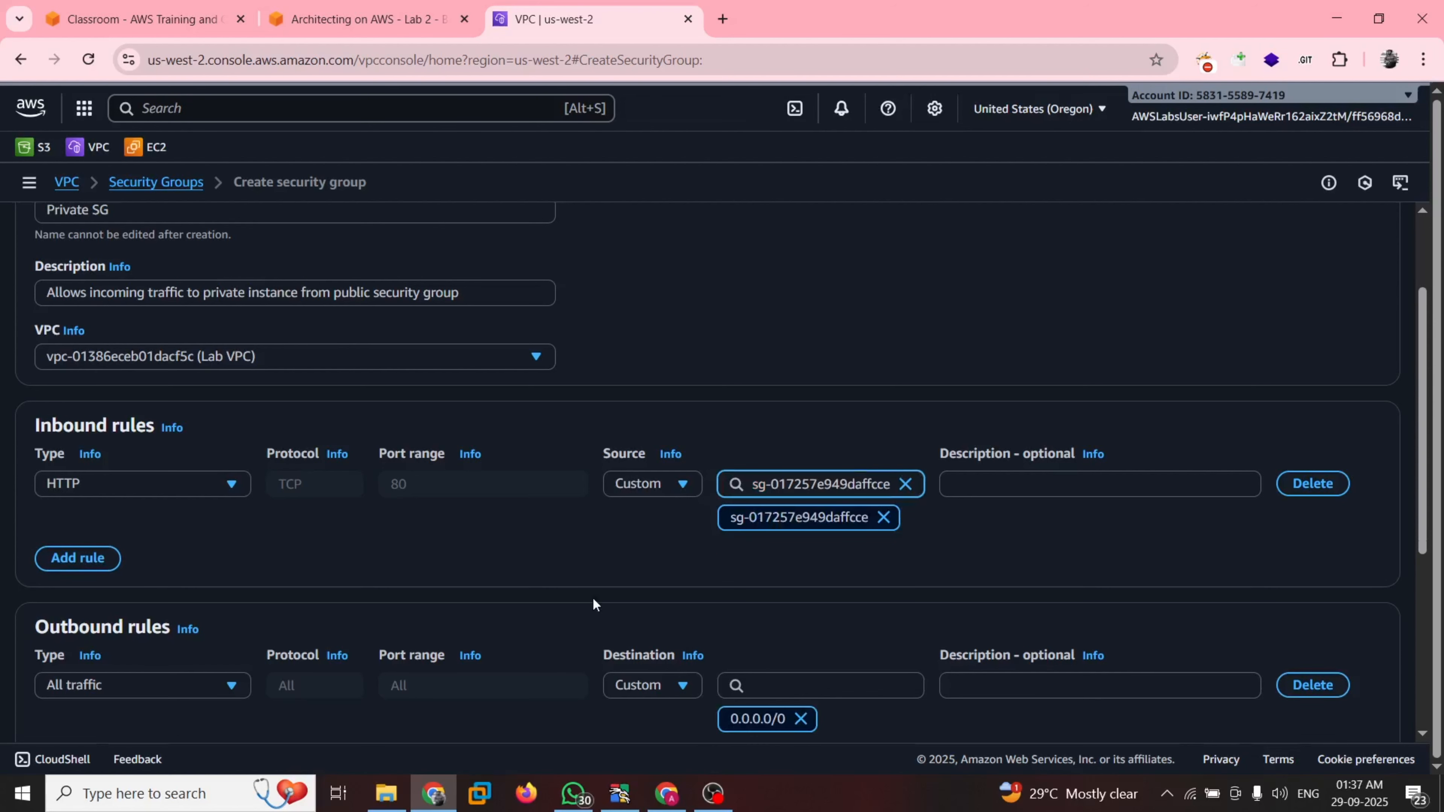
scroll(519, 584, "down", 1)
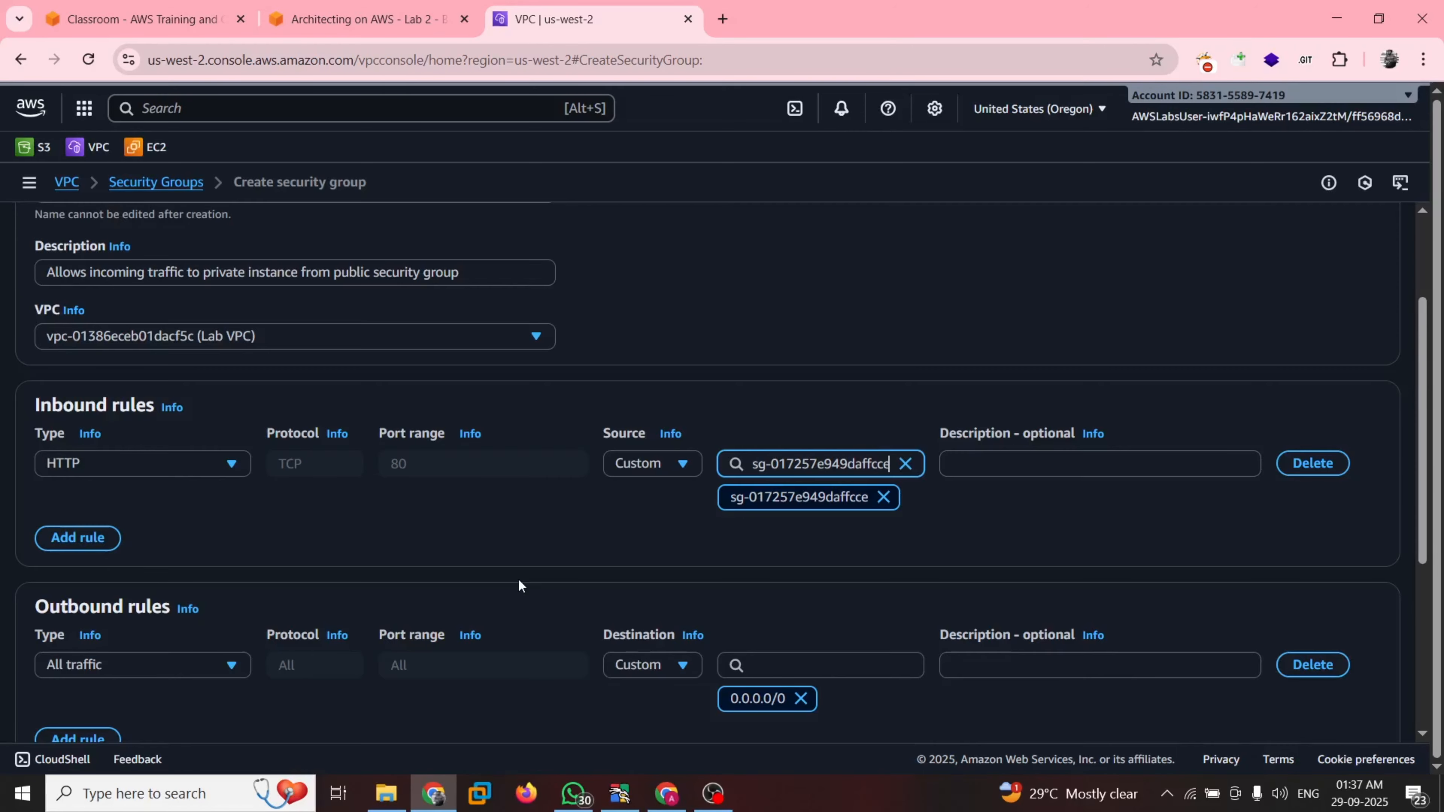
scroll(518, 578, "down", 5)
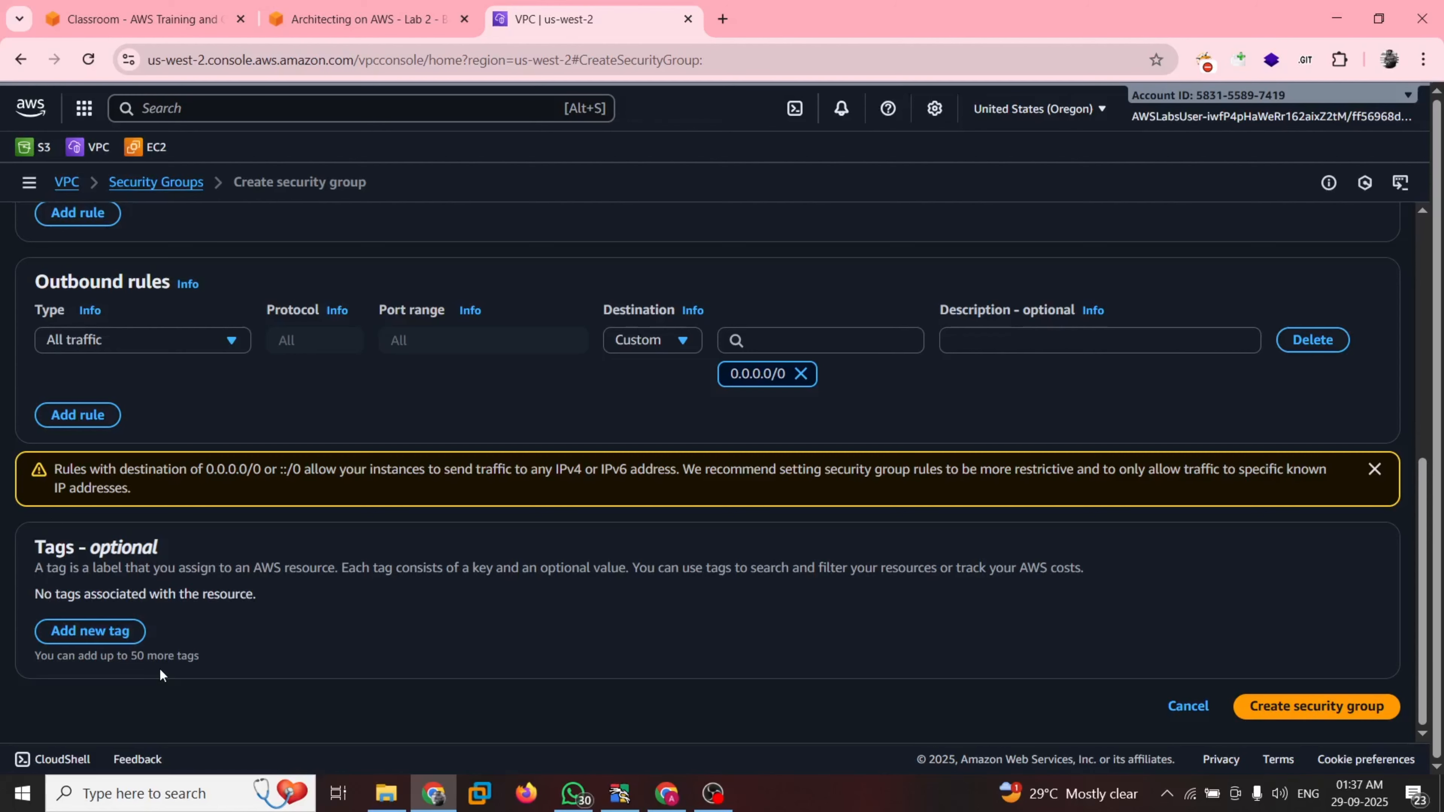
key("ctrl+Page_Up")
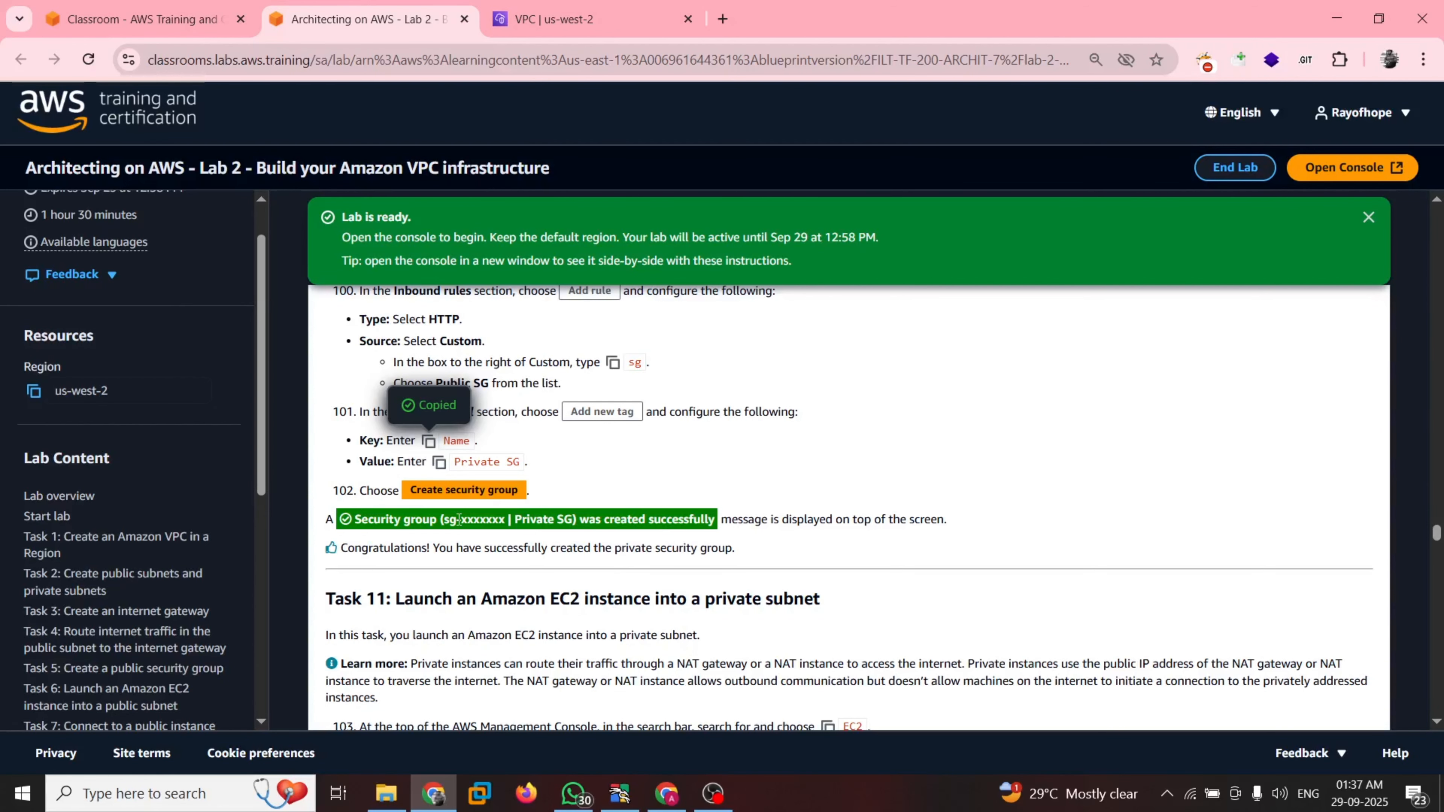
key("ctrl+Page_Down")
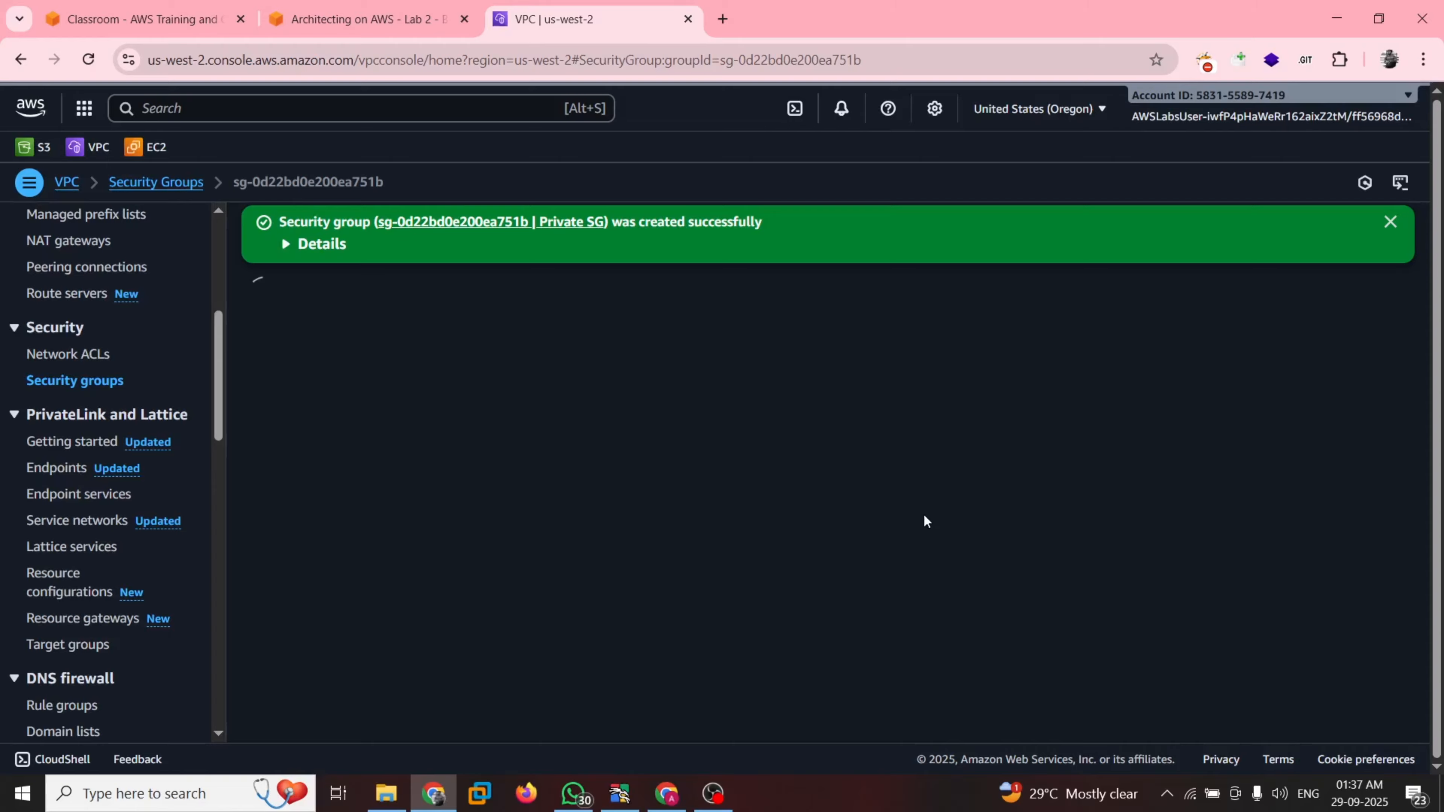
Begin launching an Amazon Linux 2023 t3.micro EC2 instance named Private Instance without a key pair.
left_click(157, 147)
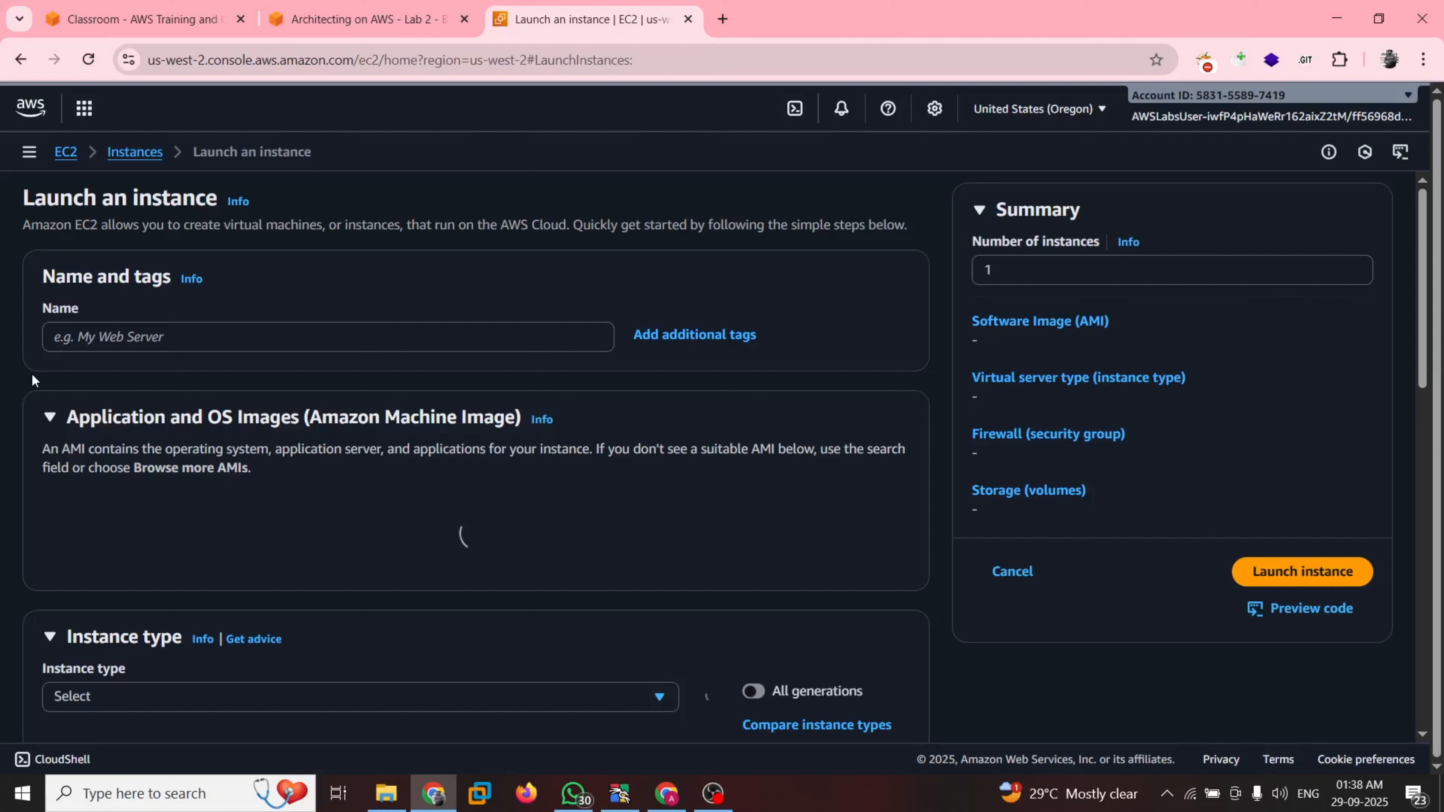
left_click(166, 337)
type("Private Instance")
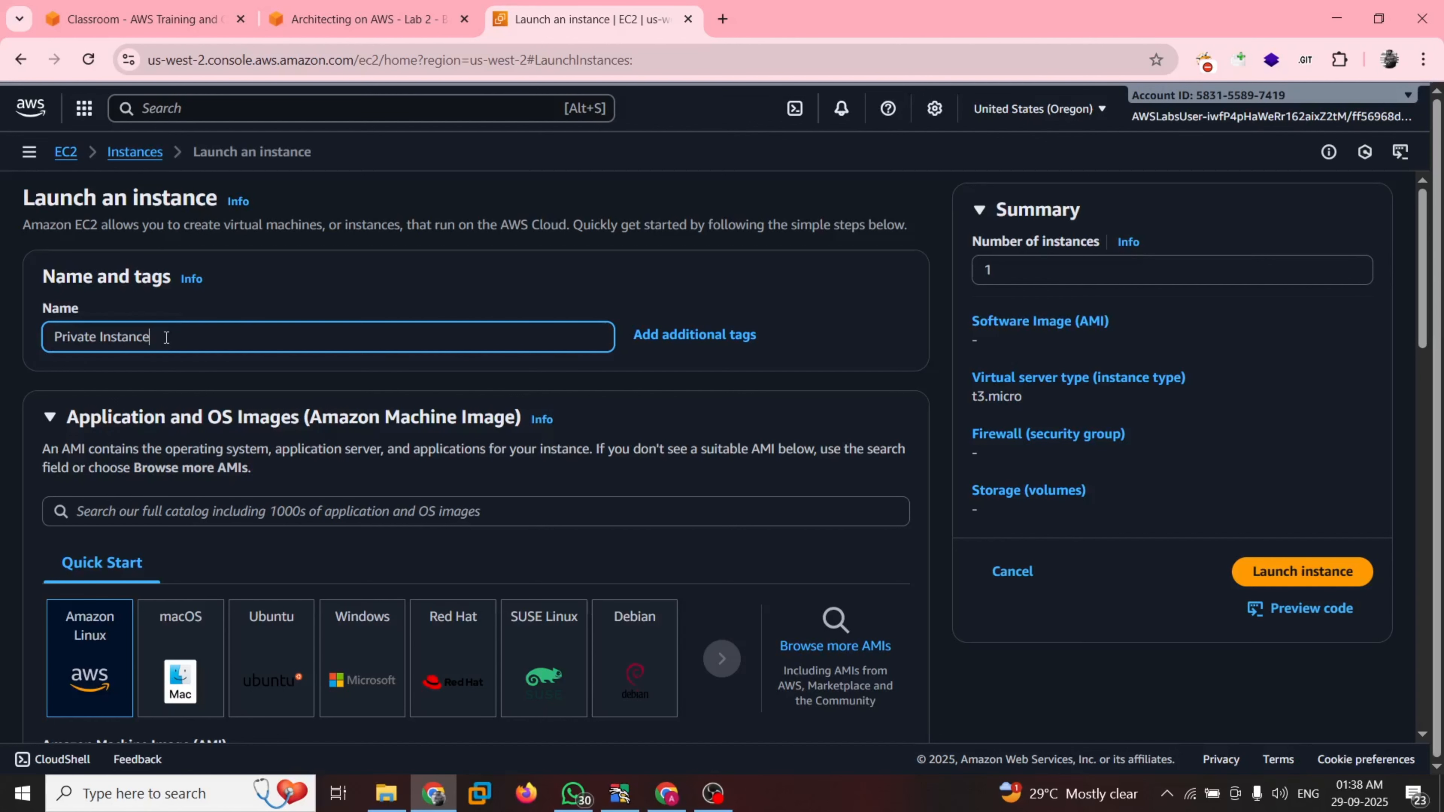
scroll(876, 381, "down", 15)
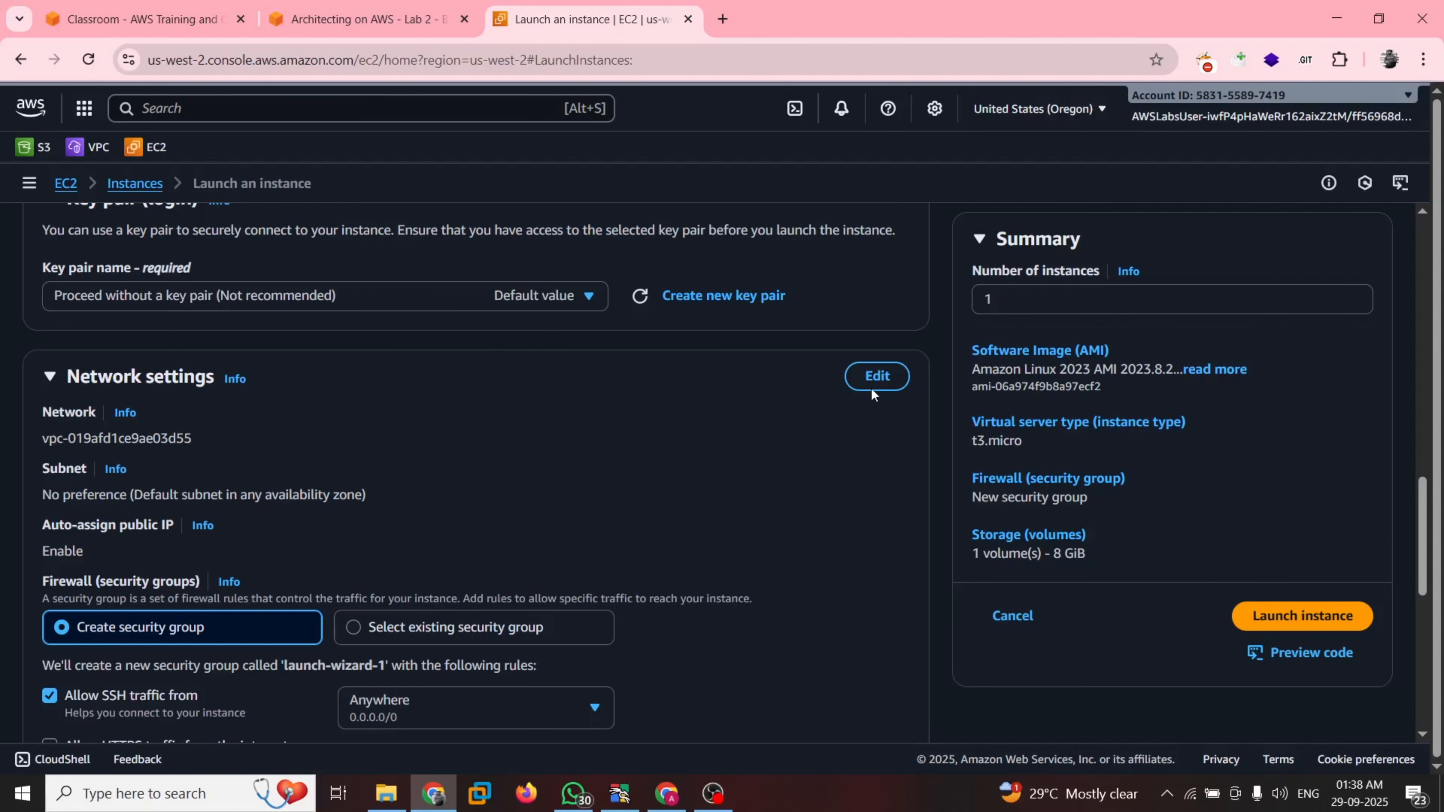
Place the instance in Lab VPC and Private Subnet with automatic public IP assignment disabled.
left_click(876, 376)
left_click(496, 473)
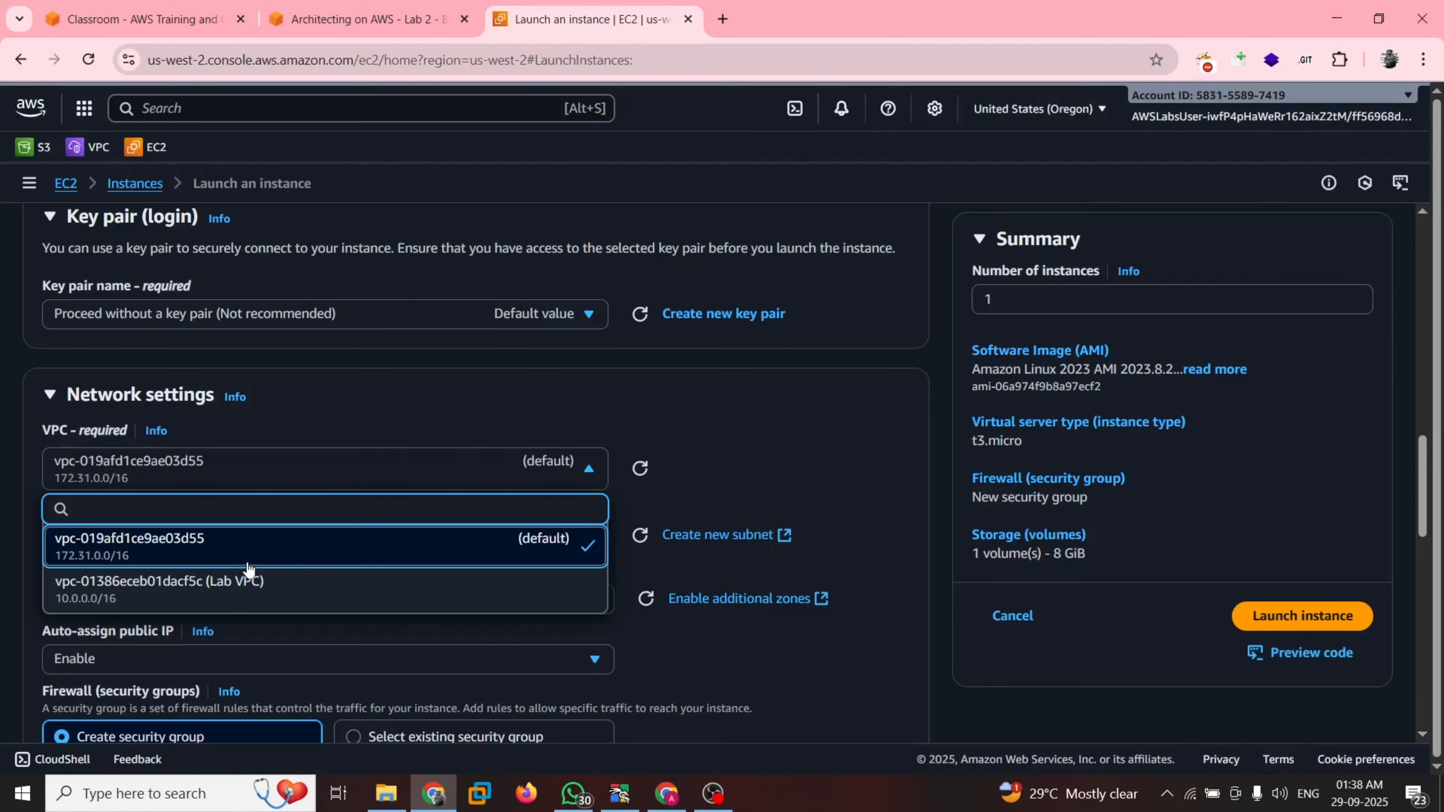
left_click(250, 580)
scroll(265, 444, "down", 4)
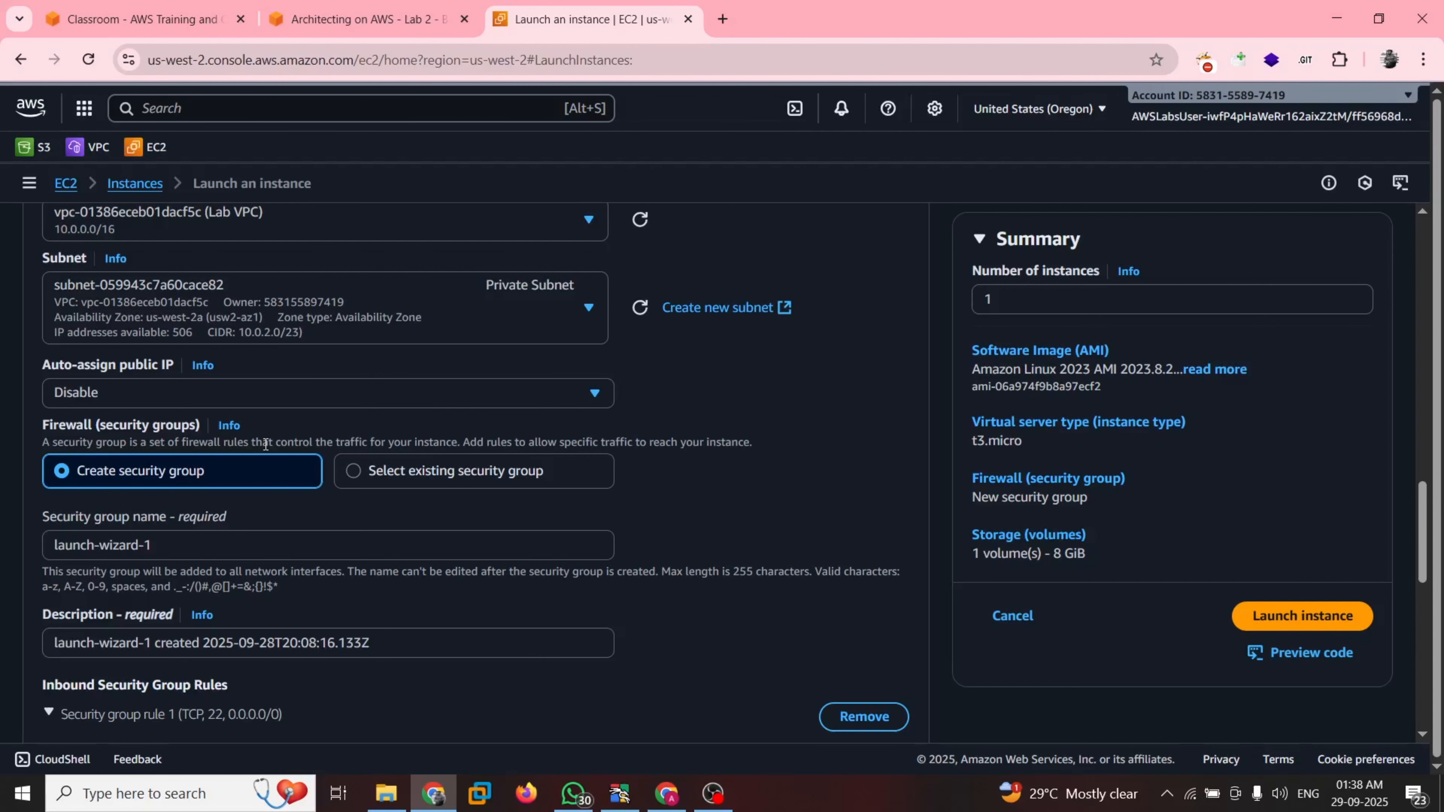
Assign the existing Private SG security group to the instance and launch it.
left_click(364, 471)
scroll(341, 432, "down", 3)
left_click(329, 369)
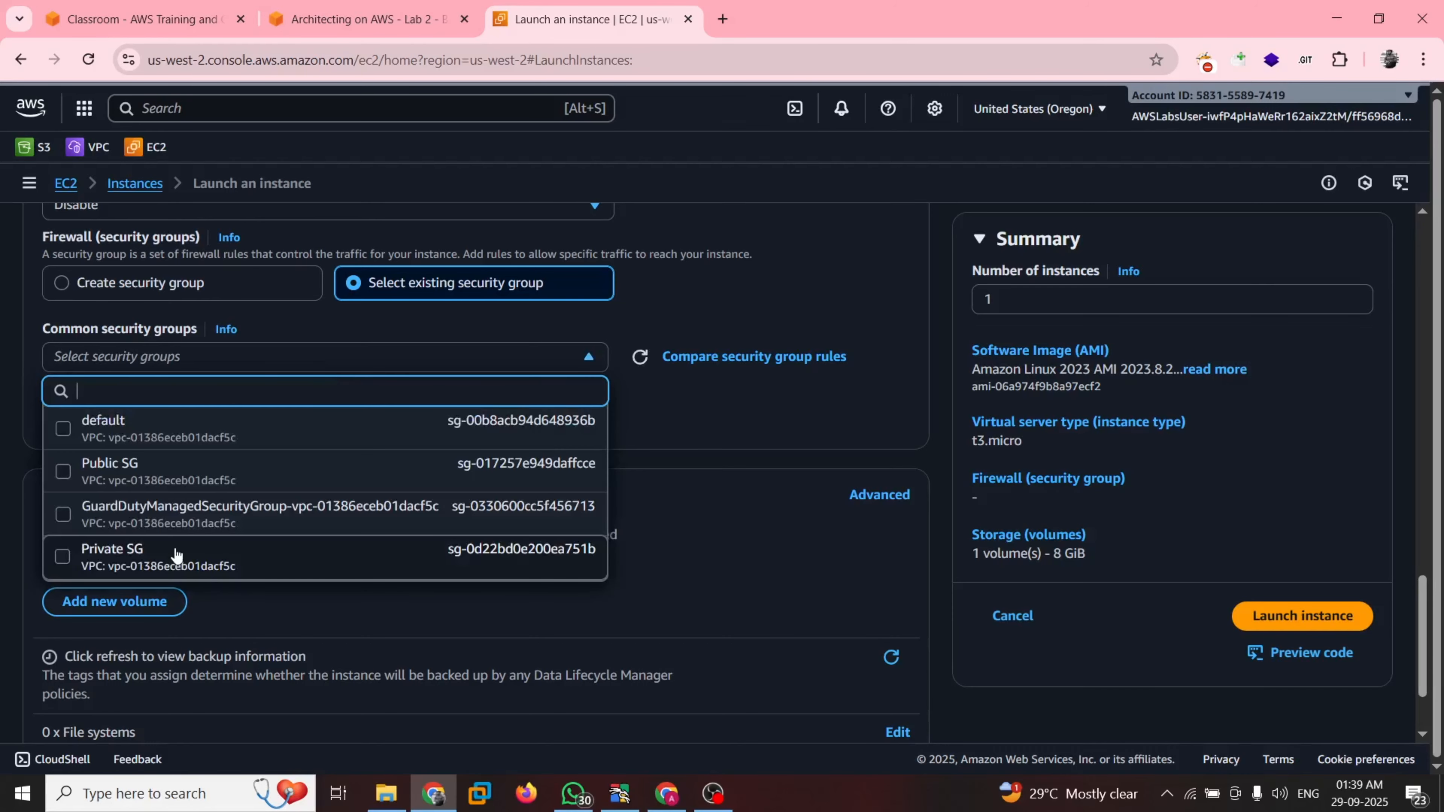
left_click(176, 555)
scroll(48, 685, "down", 2)
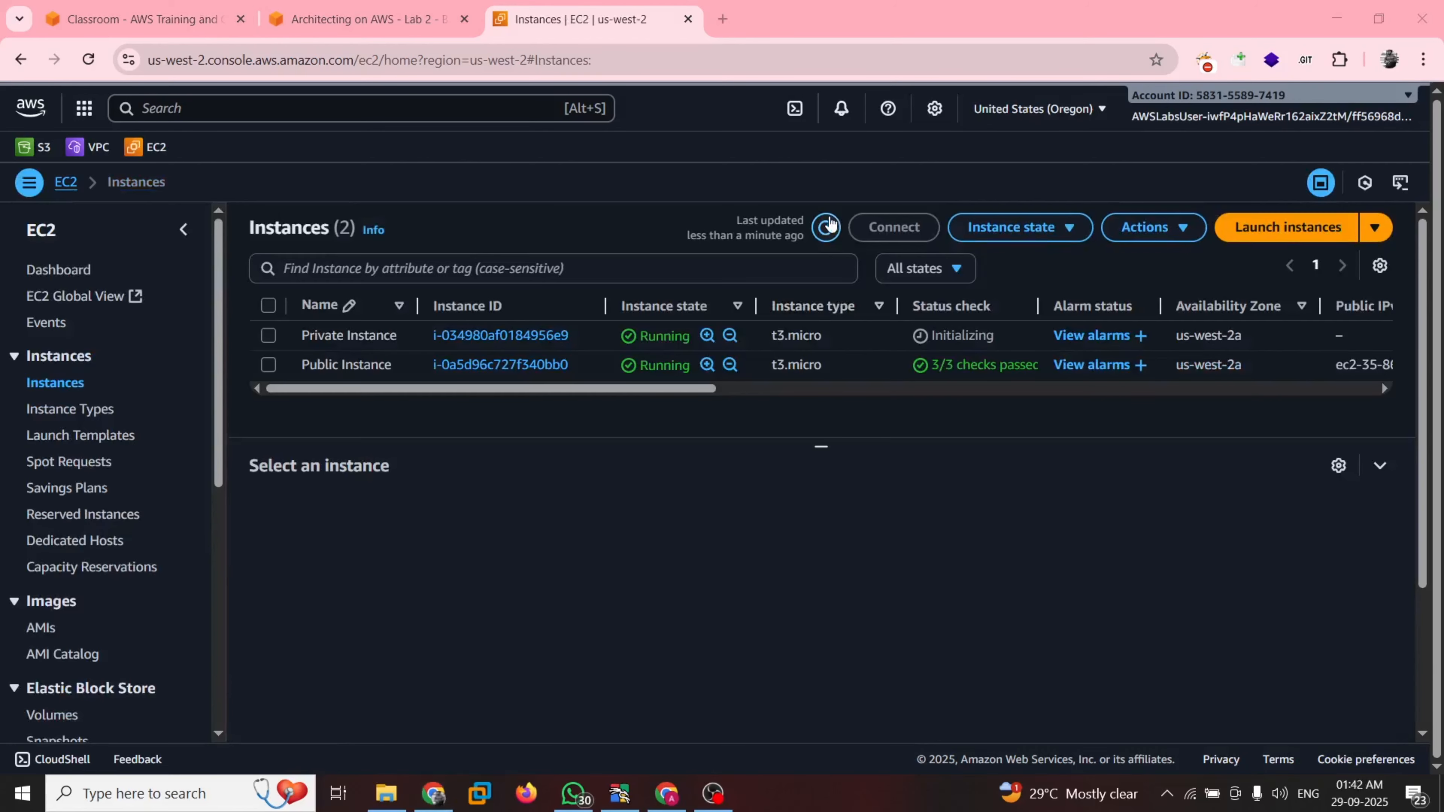
Refresh the instances list until Private Instance passes its status checks and connect to it with Session Manager.
left_click(827, 227)
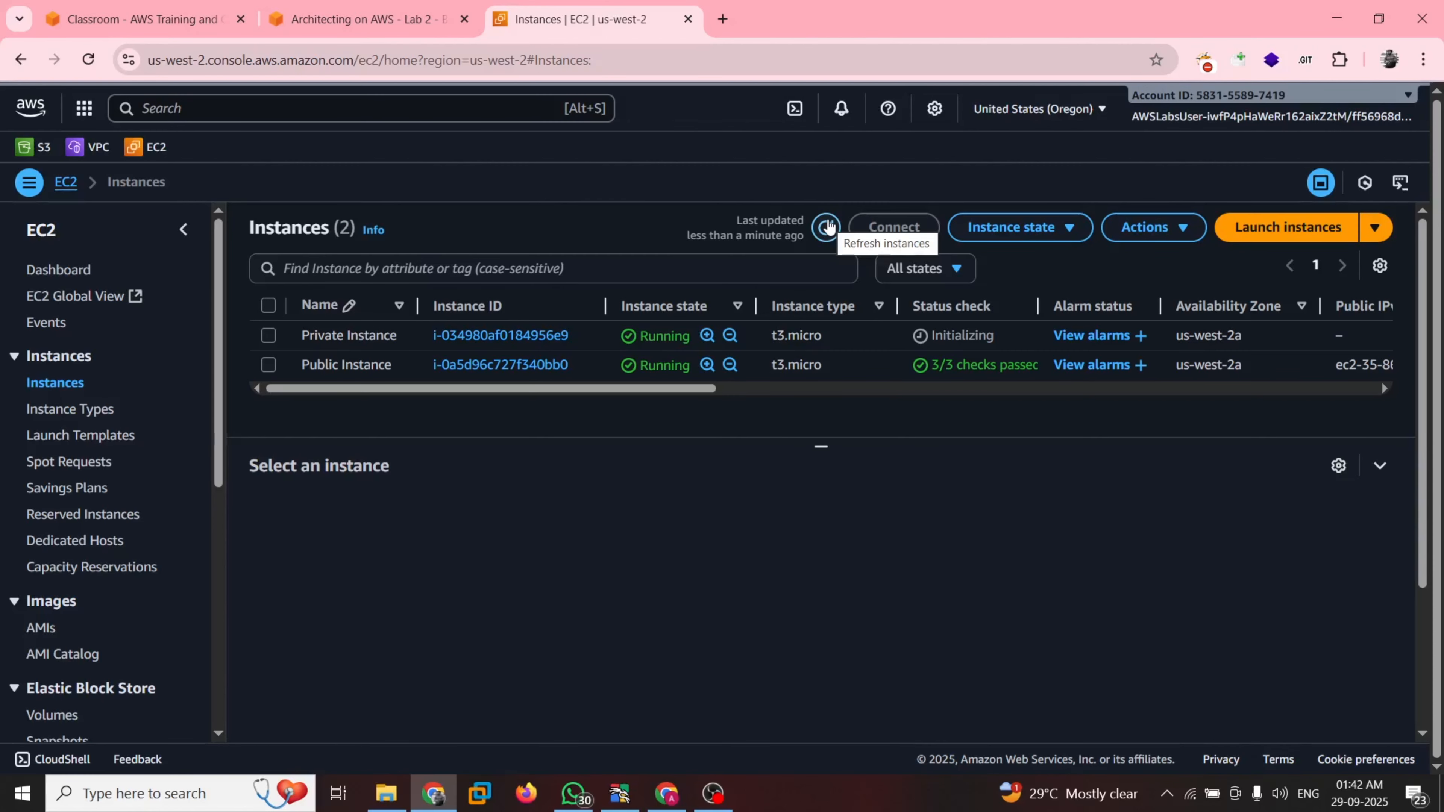
left_click(827, 227)
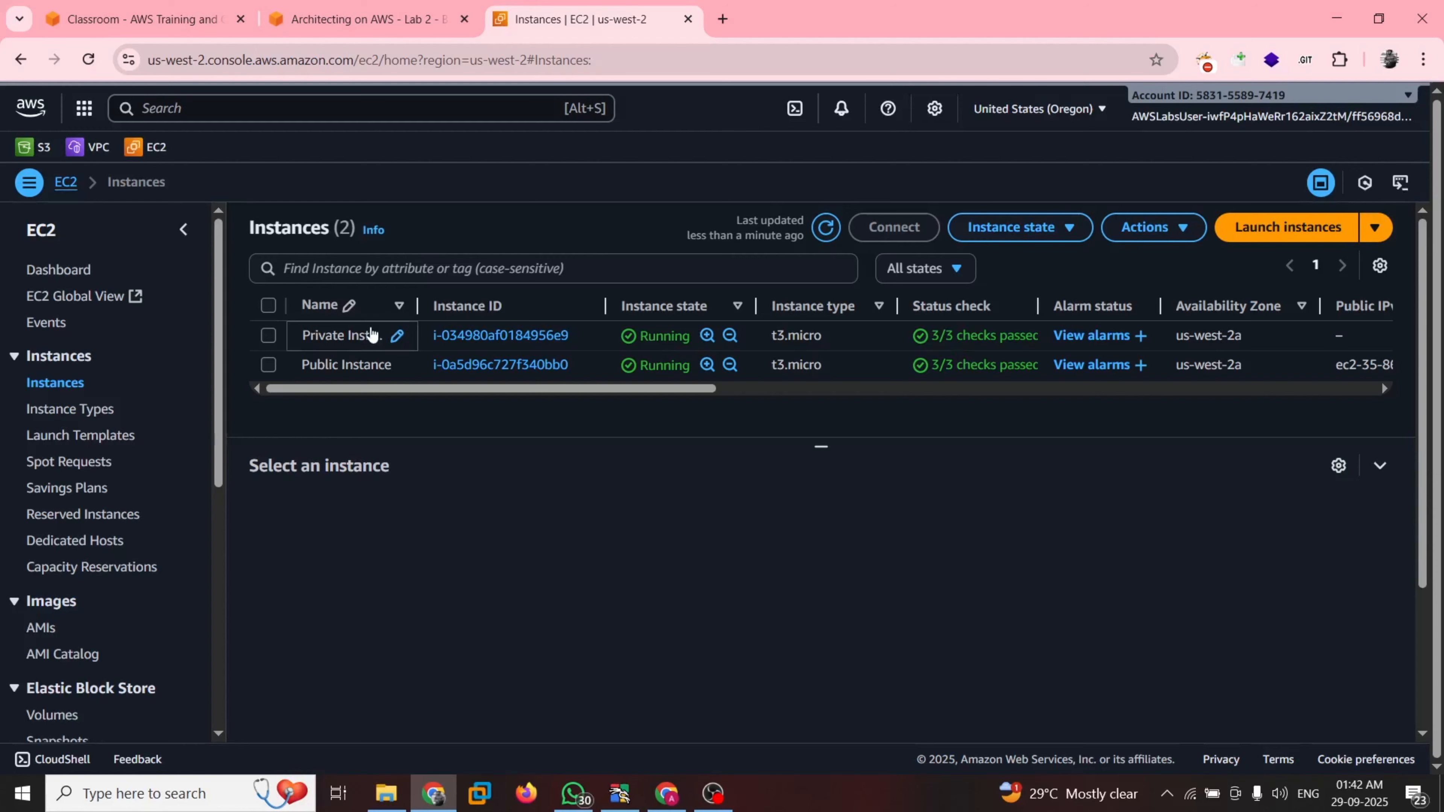
left_click(269, 335)
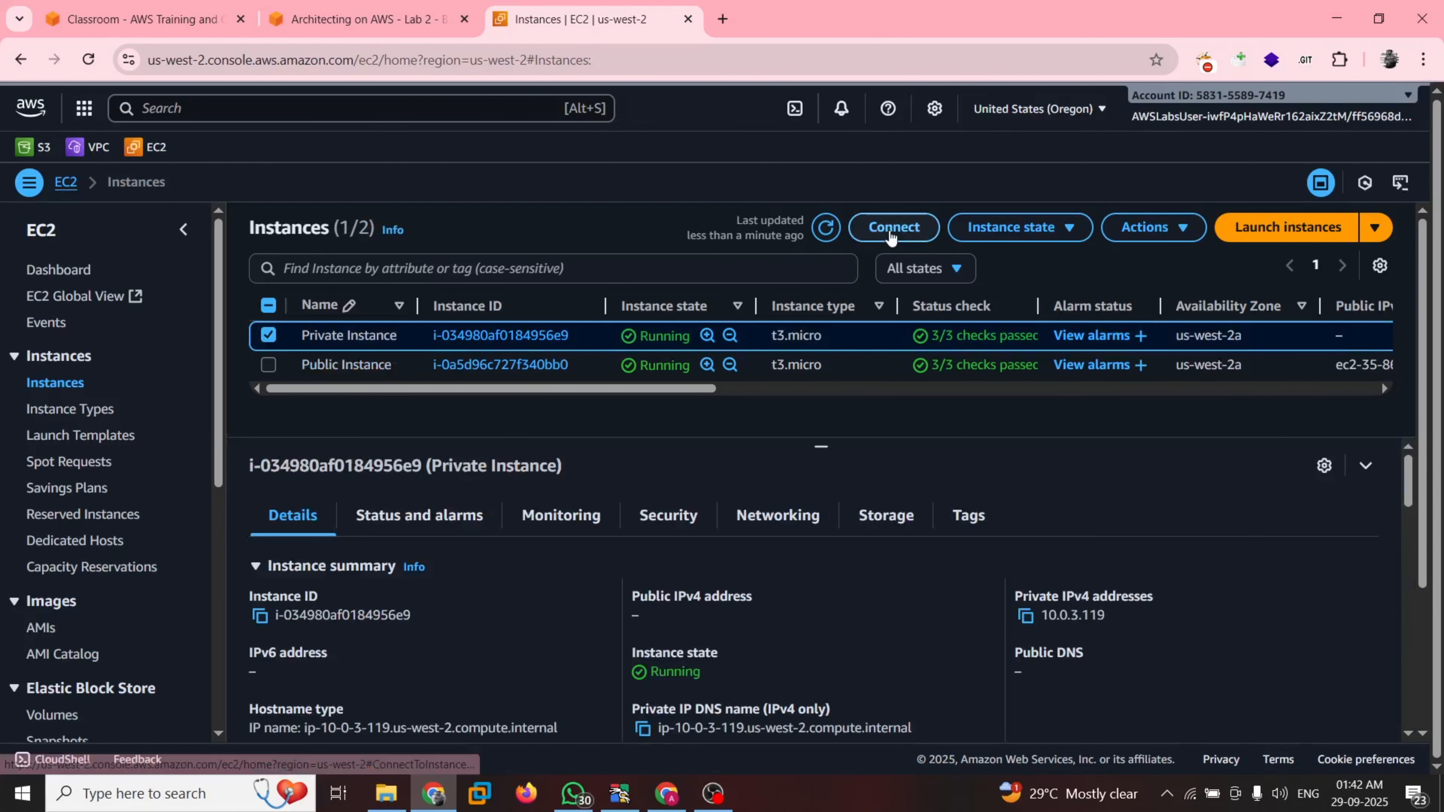
left_click(891, 233)
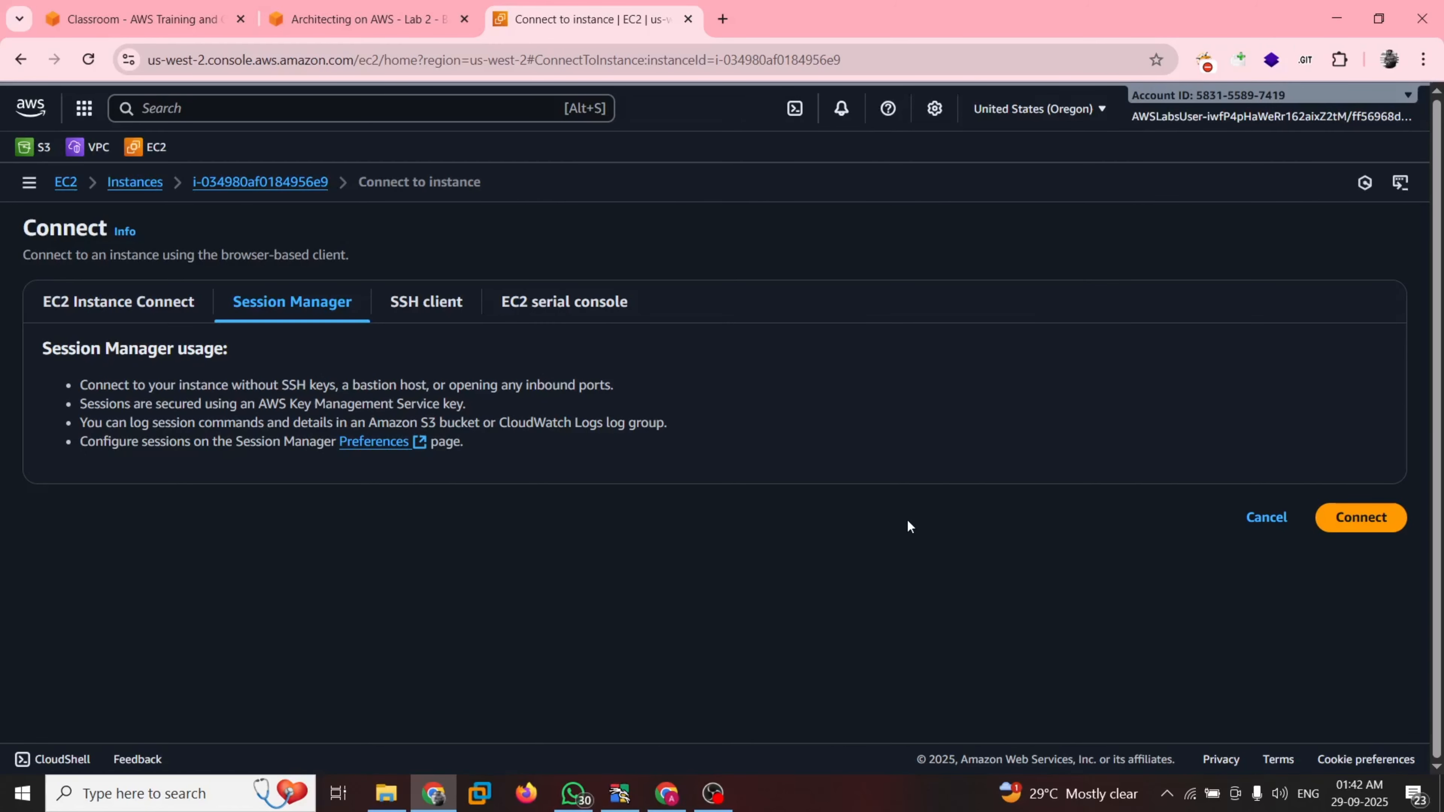
left_click(1360, 517)
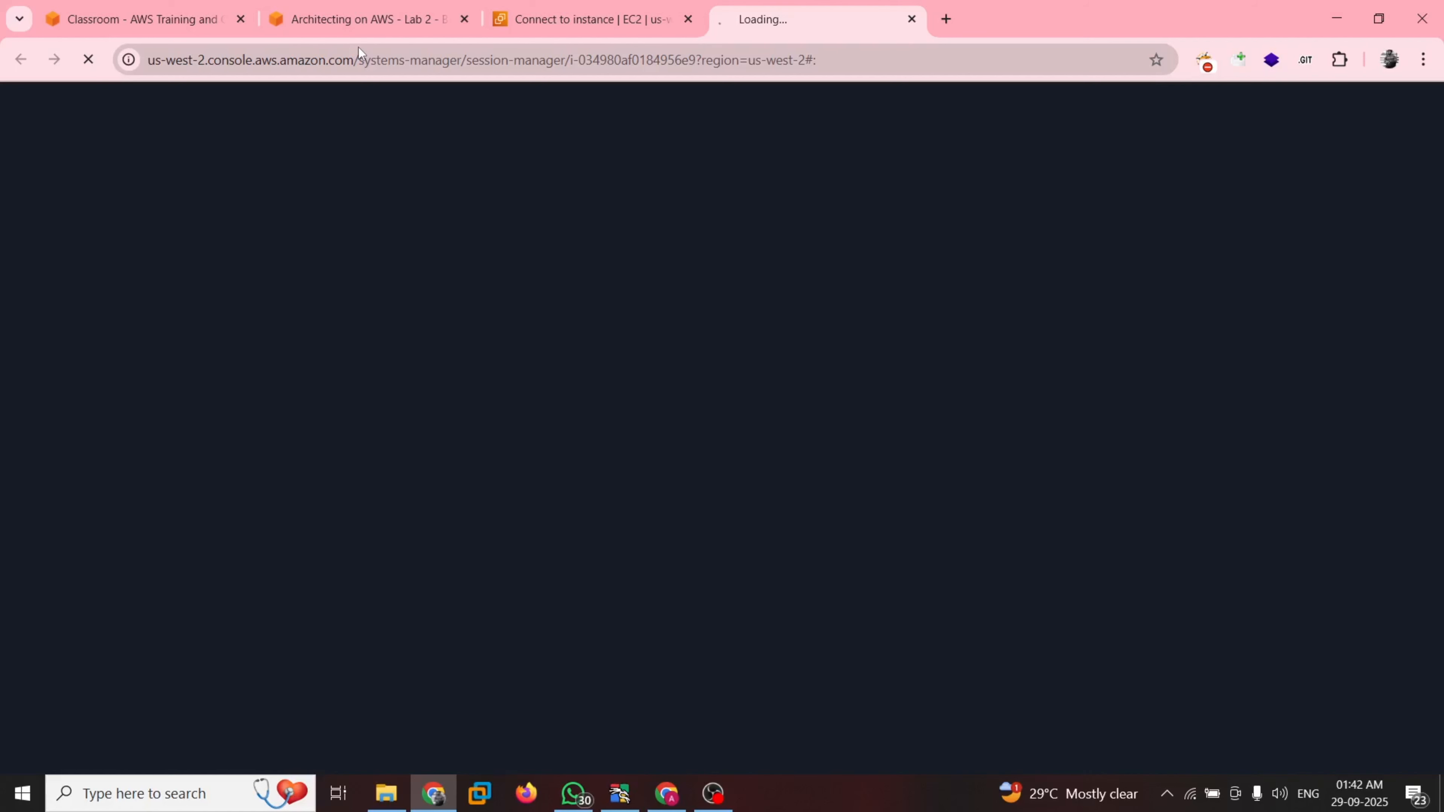
Review the curl connectivity command and its expected output in the lab instructions, and return to the Private Instance session.
left_click(364, 19)
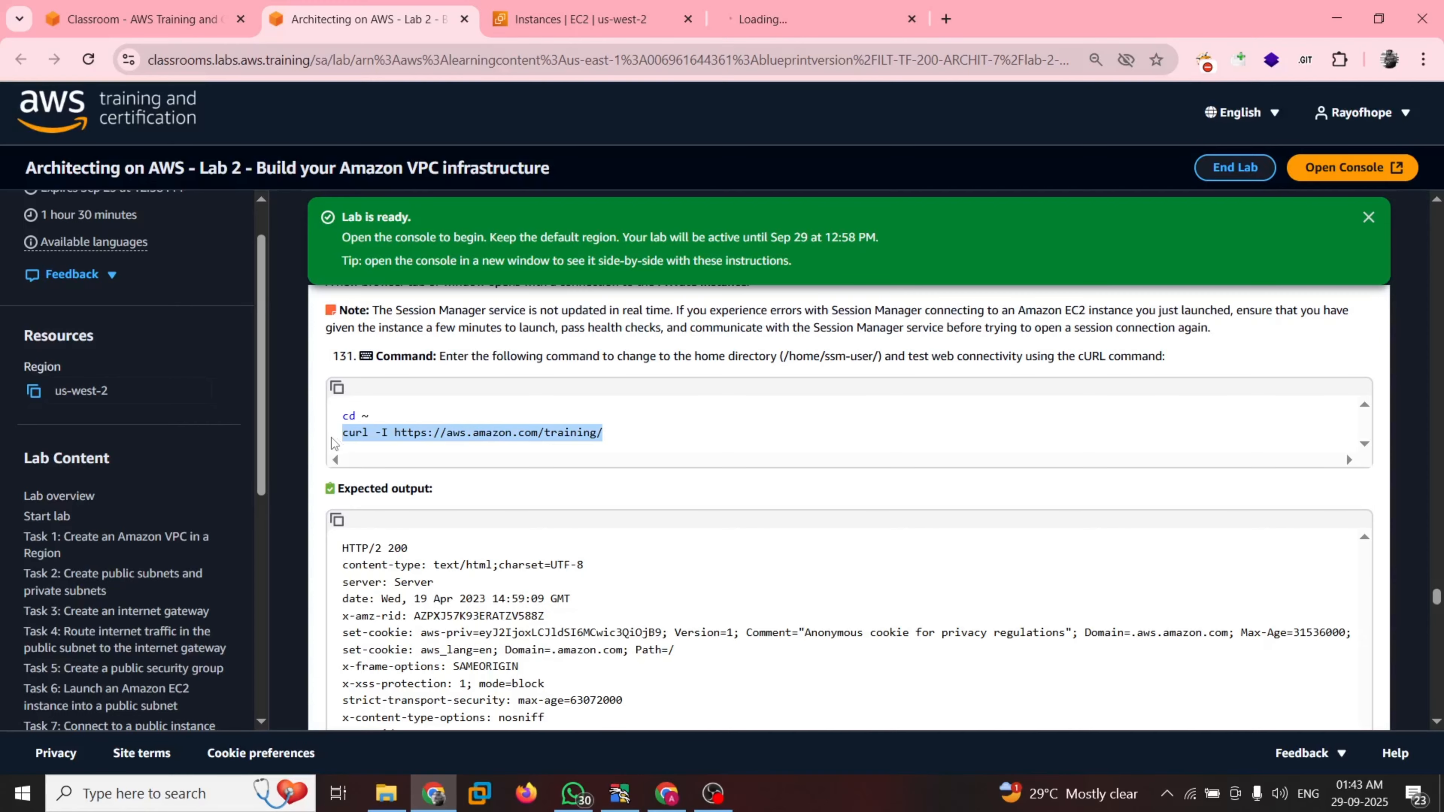
scroll(587, 468, "down", 3)
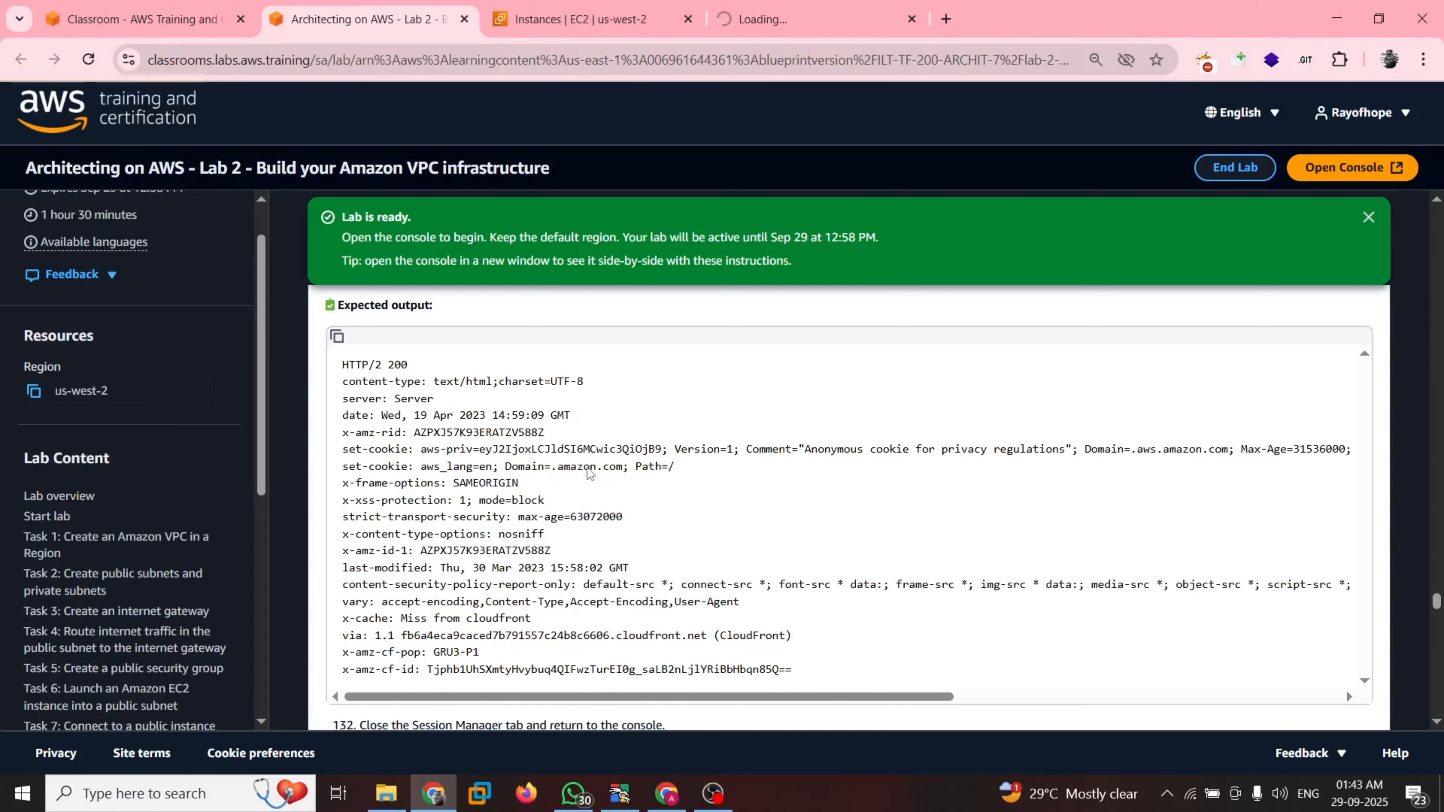
key("ctrl+Tab")
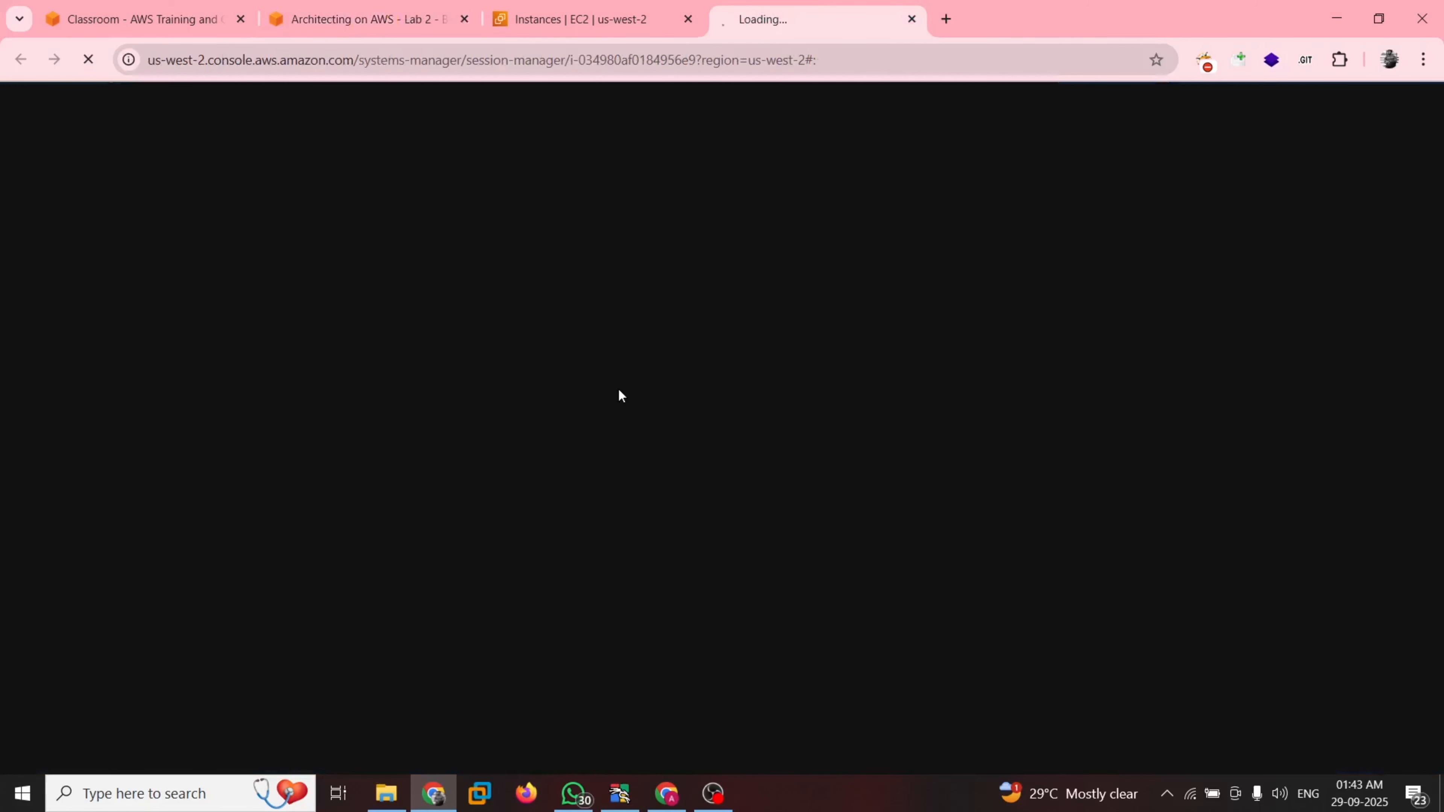